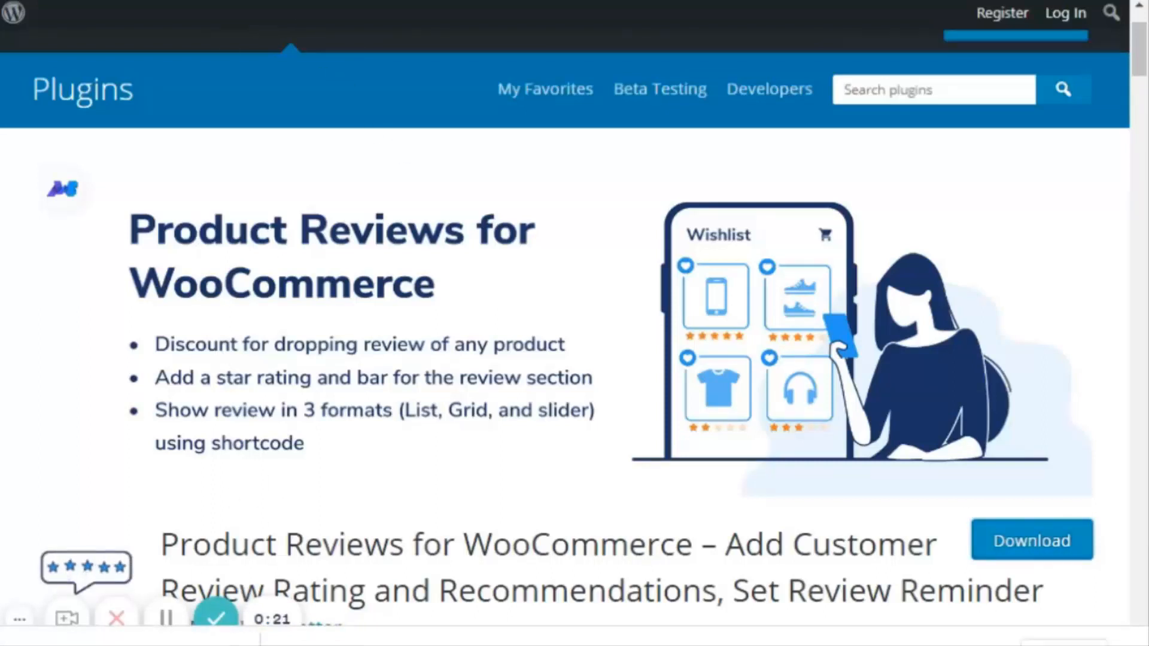
Step: Upload the plugin file product-reviews-for-woocommerce.1.0.2 (3).zip to WordPress, install it and activate it
key("ctrl+Tab")
mouse_move(54, 426)
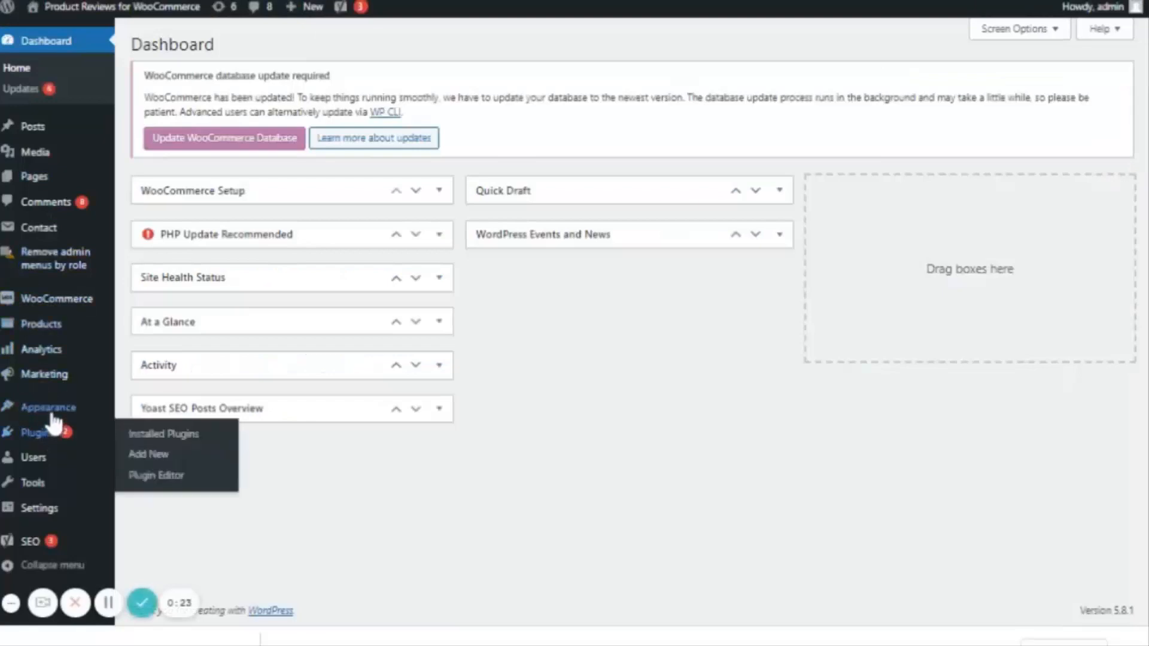
left_click(149, 455)
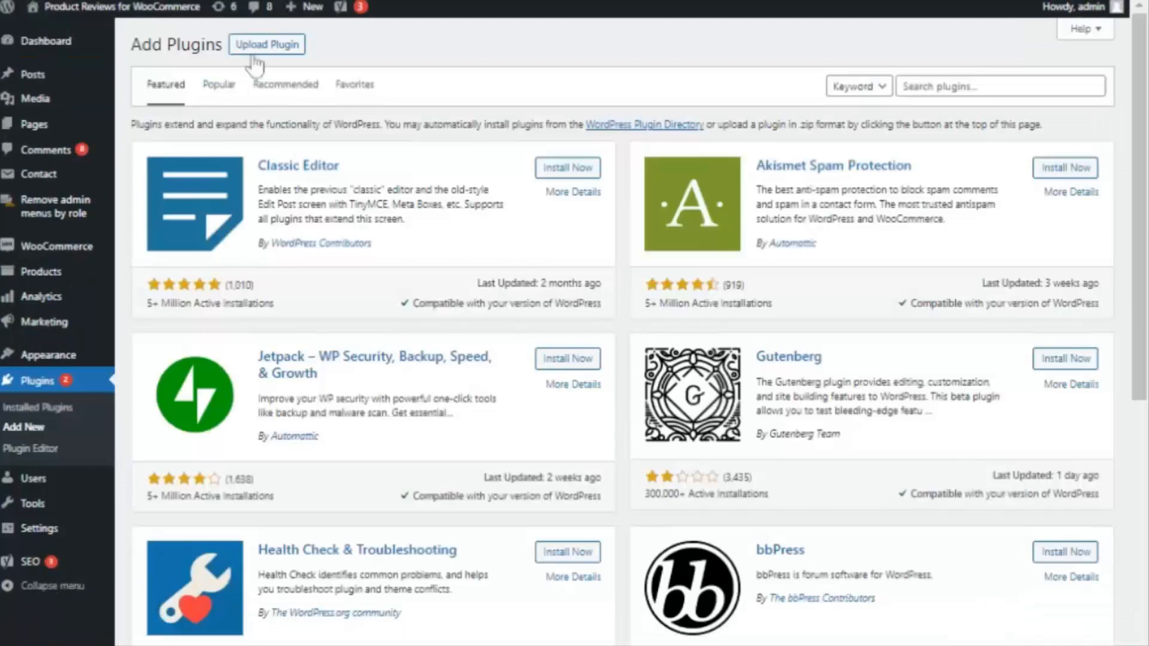
left_click(262, 60)
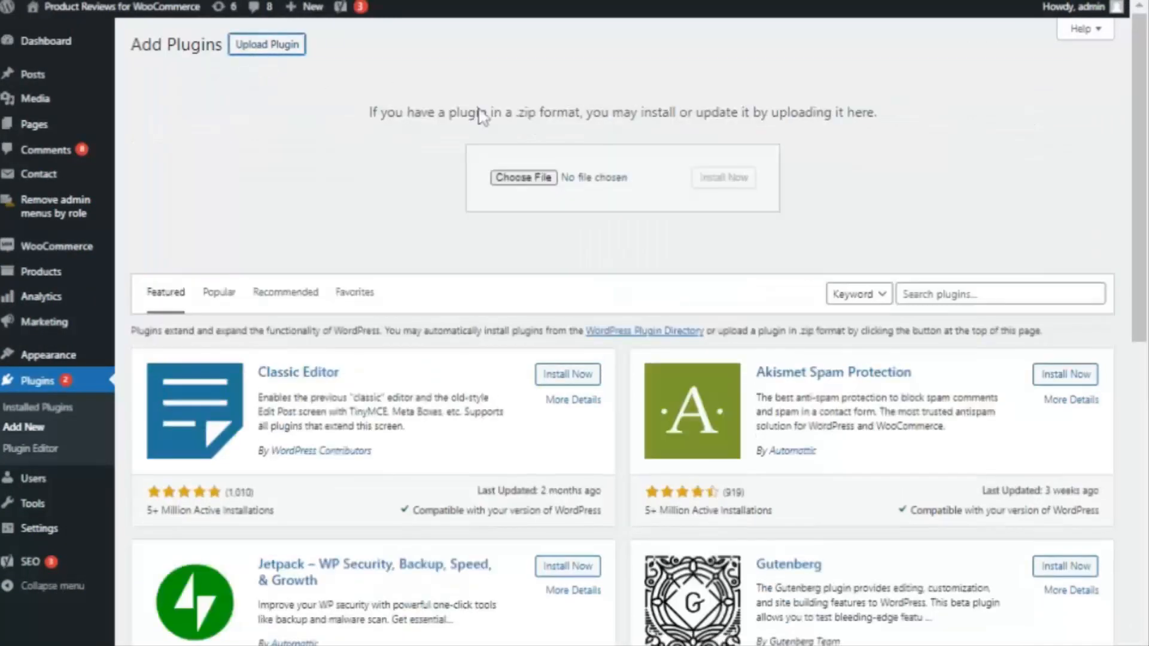
left_click(551, 183)
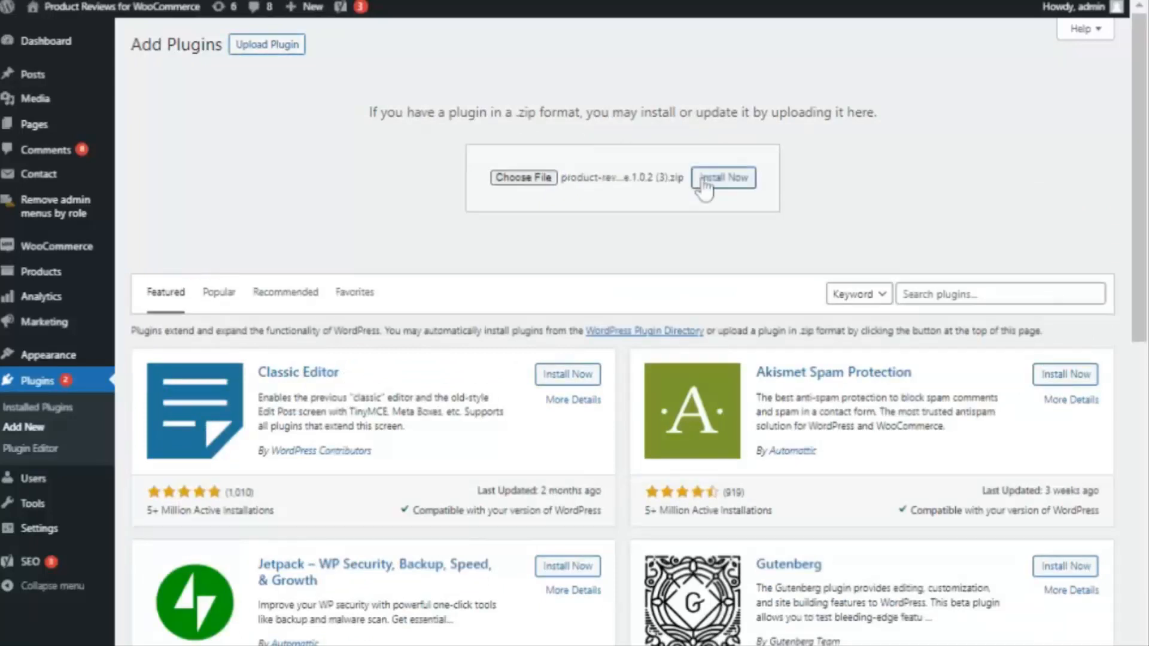
left_click(721, 180)
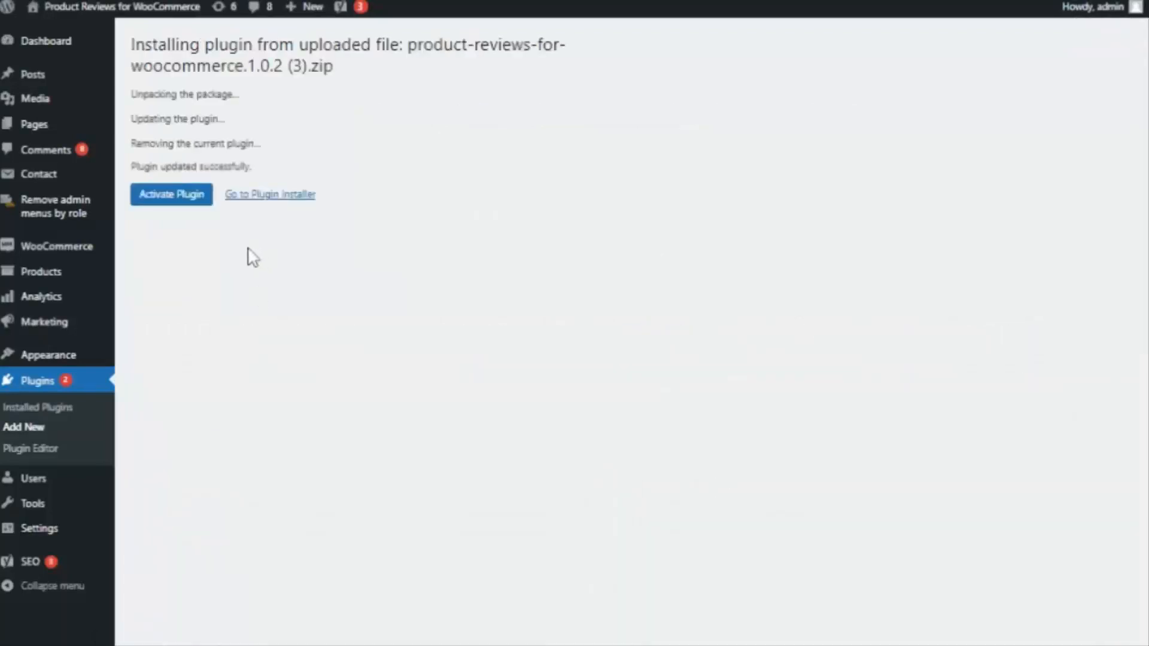
left_click(188, 201)
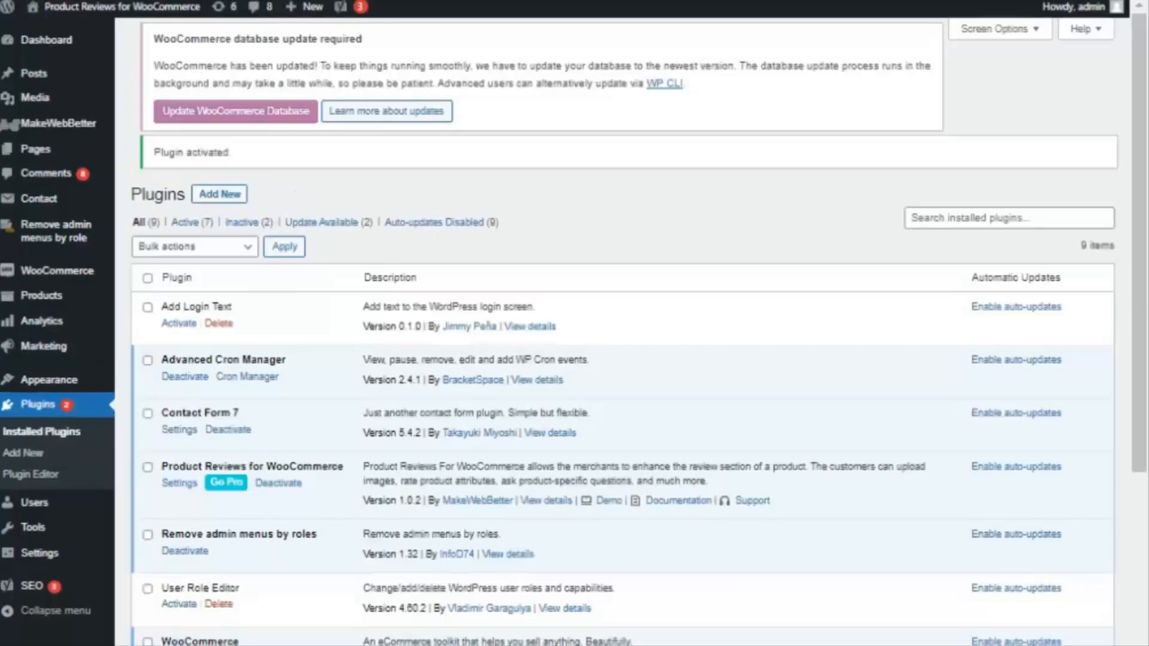
scroll(282, 419, "down", 2)
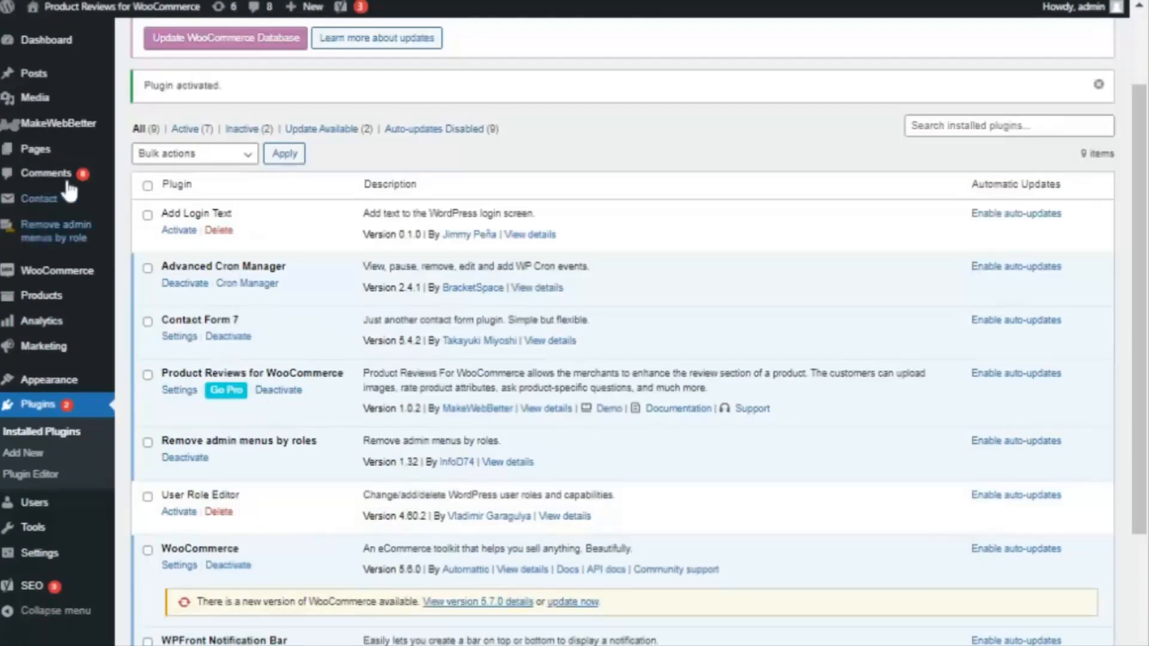
Step: Open the Product Reviews for WooCommerce settings page of MakeWebBetter
left_click(59, 47)
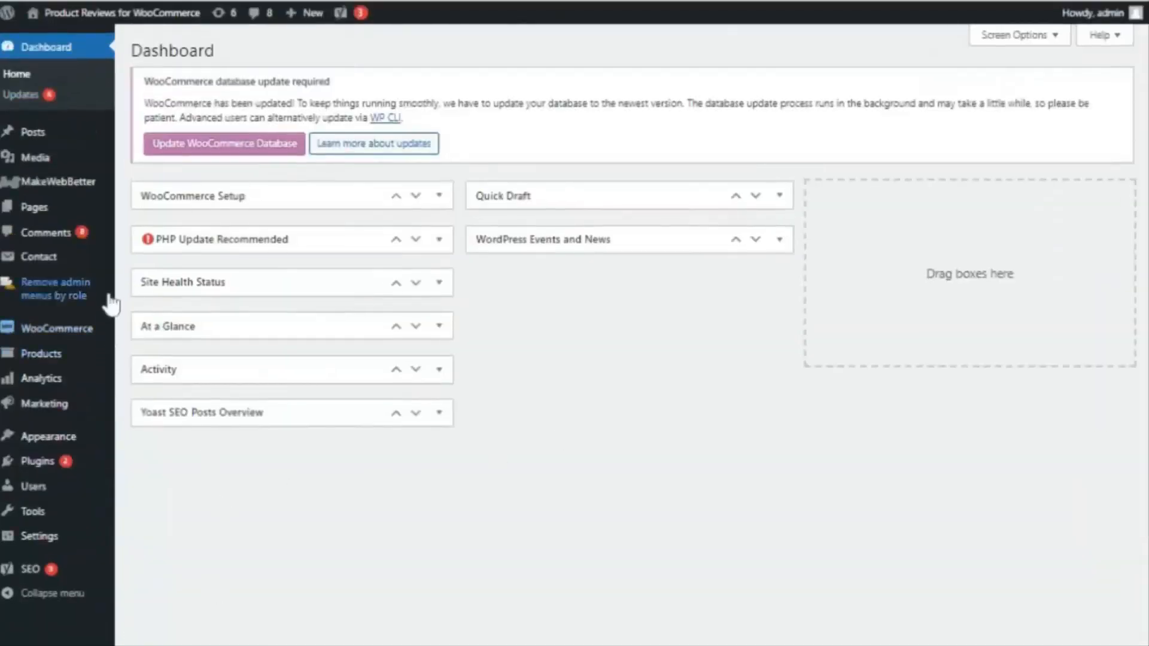
mouse_move(73, 188)
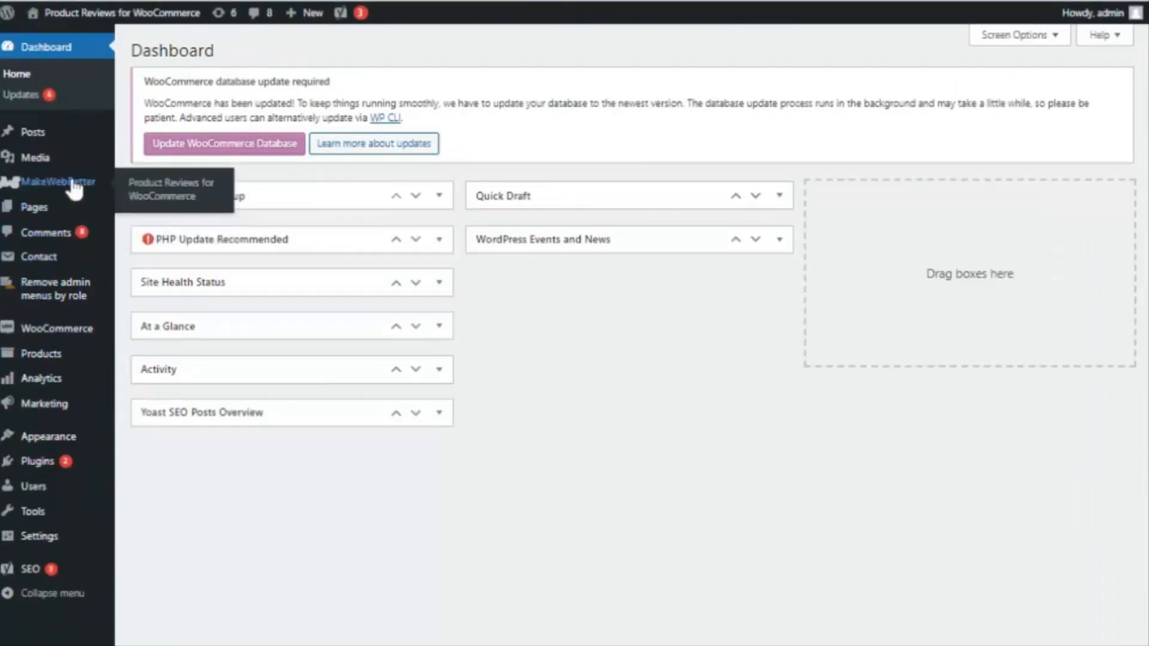
left_click(190, 199)
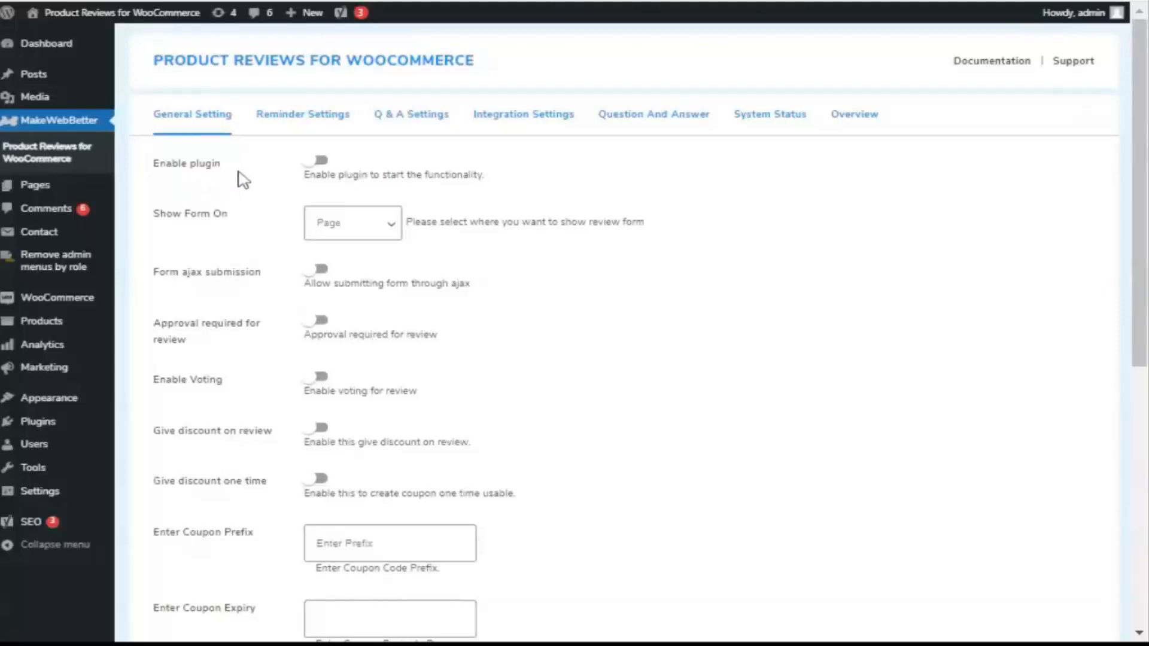
Step: Enable the Product Reviews for WooCommerce plugin in its general settings and save them
left_click(321, 160)
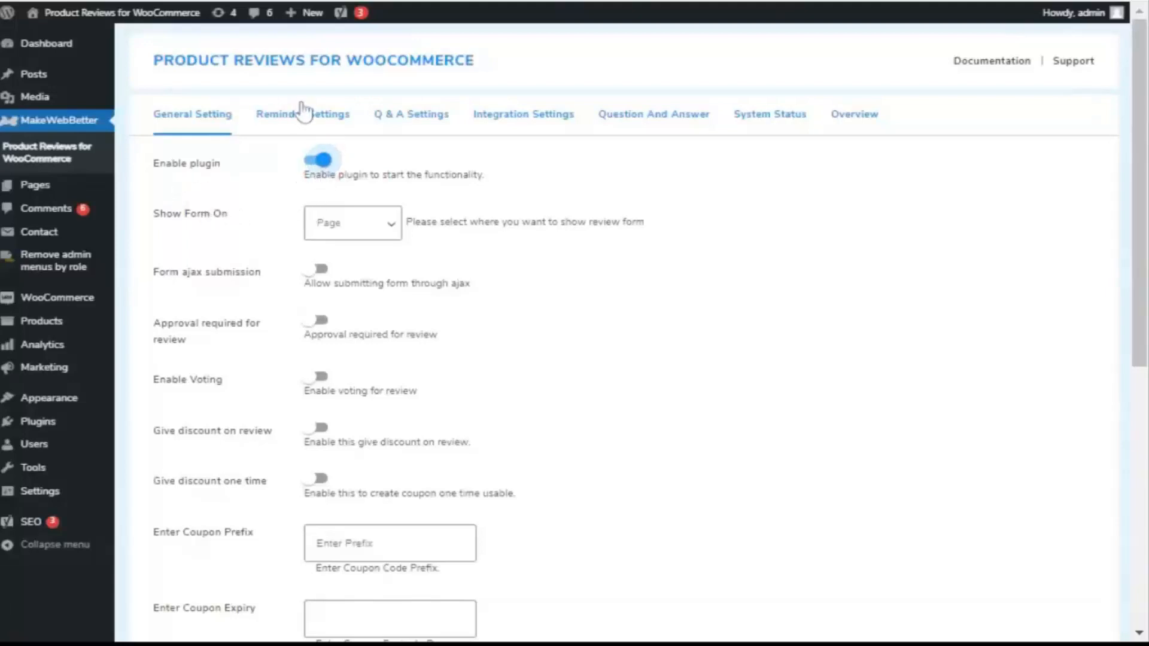
scroll(457, 335, "down", 8)
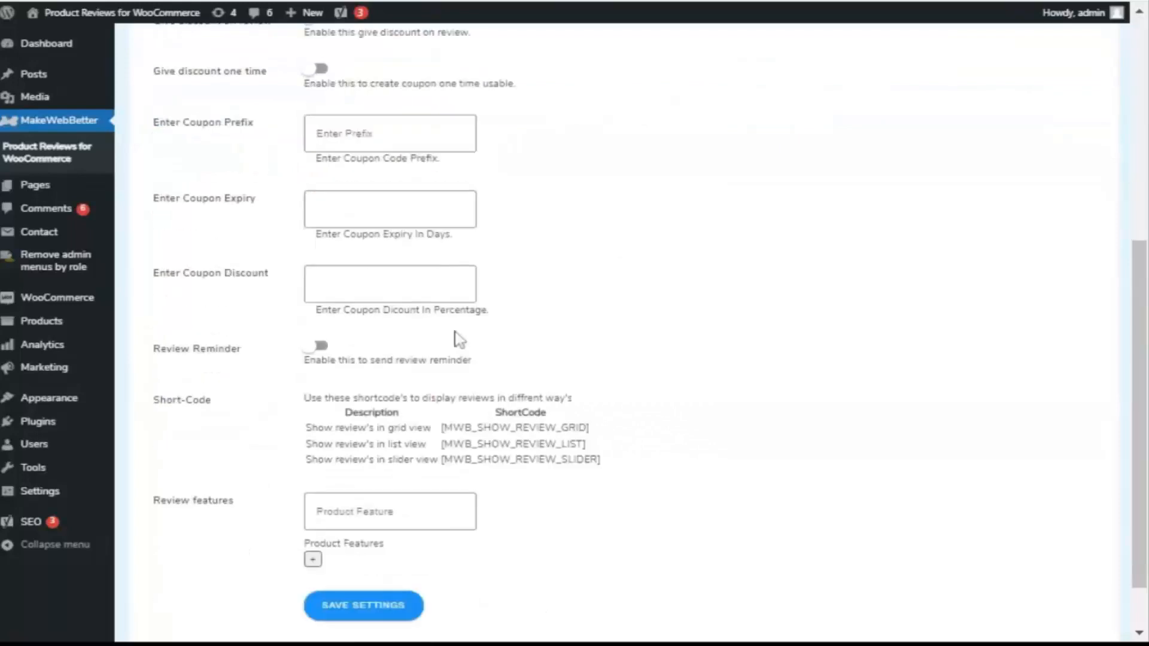
left_click(390, 542)
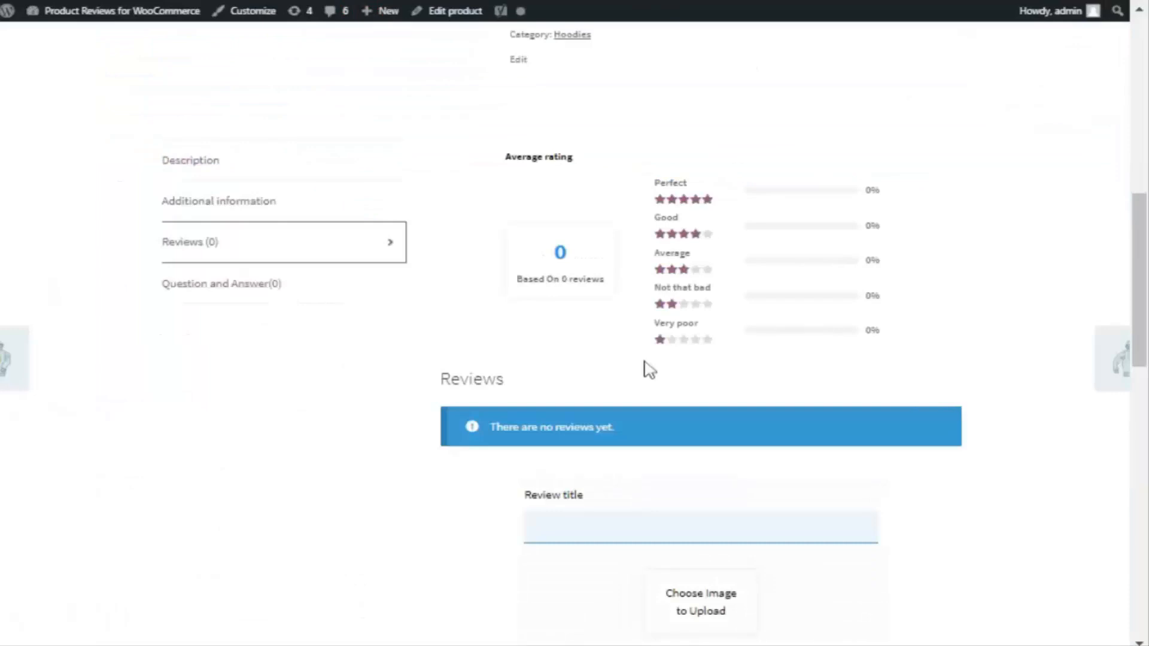
Step: Examine the Hoodie product page's rating summary and on-page review form, including its title, image, rating and review fields
scroll(649, 370, "up", 10)
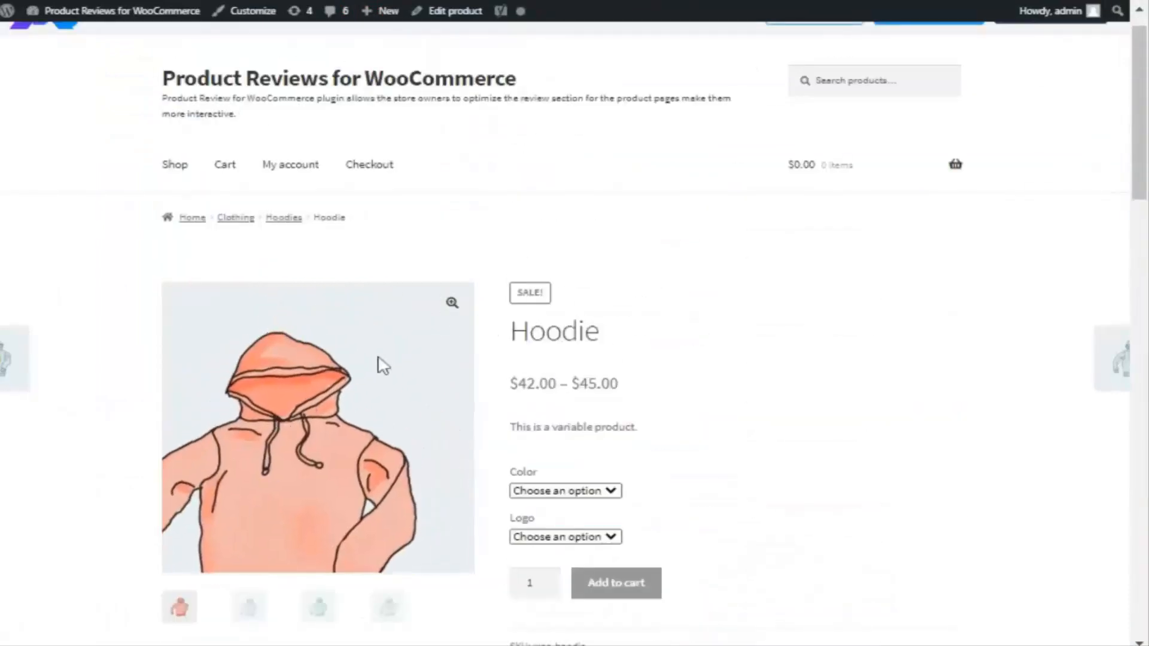
scroll(662, 372, "down", 10)
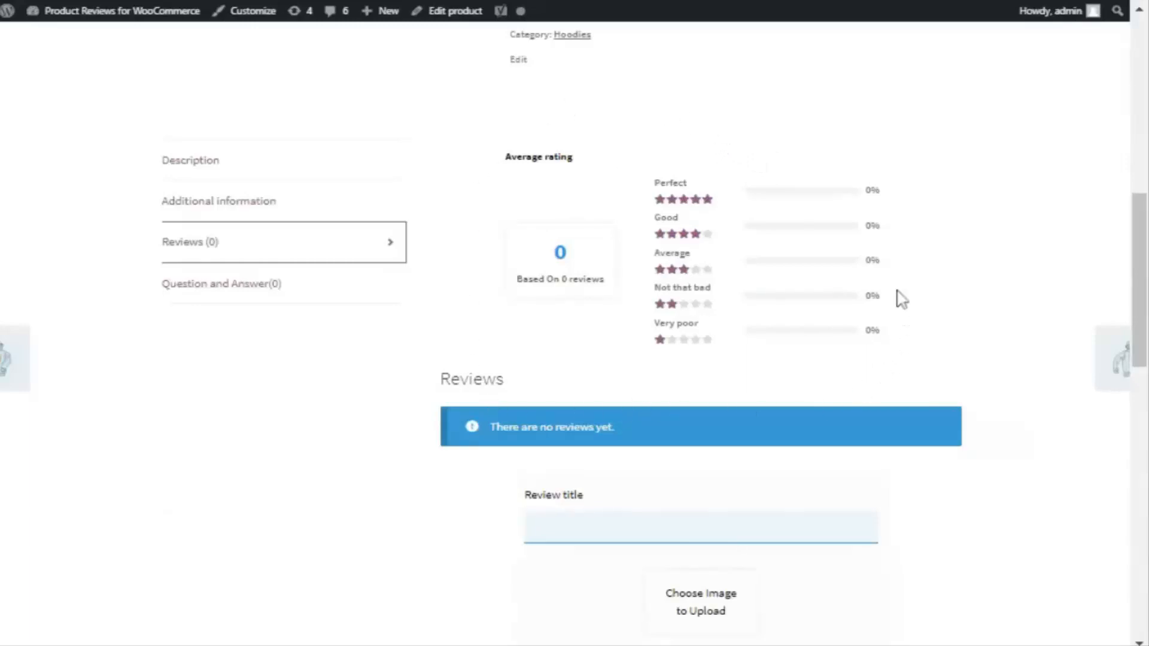
scroll(711, 354, "up", 3)
scroll(473, 313, "up", 3)
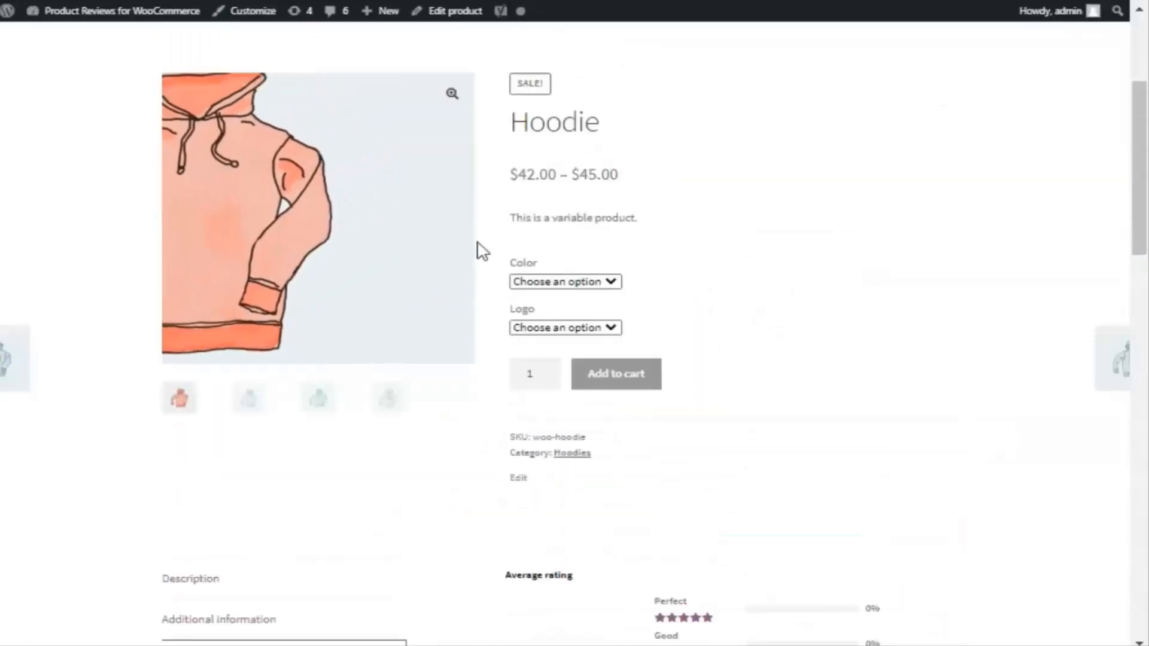
scroll(760, 334, "down", 5)
scroll(760, 350, "down", 3)
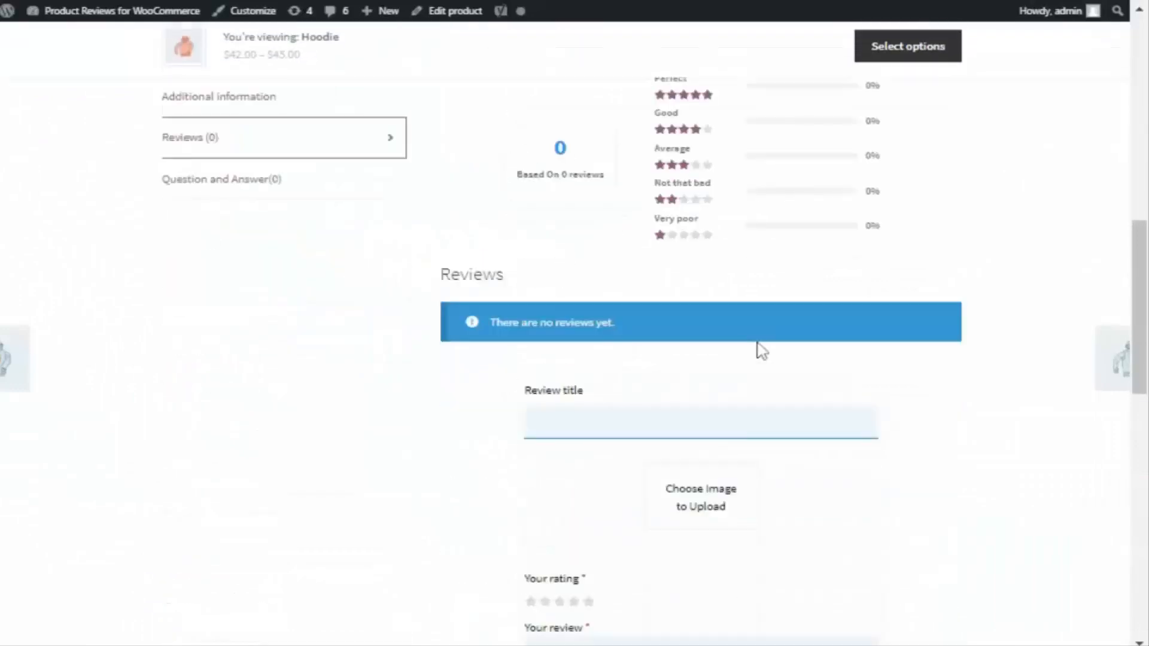
scroll(752, 398, "down", 2)
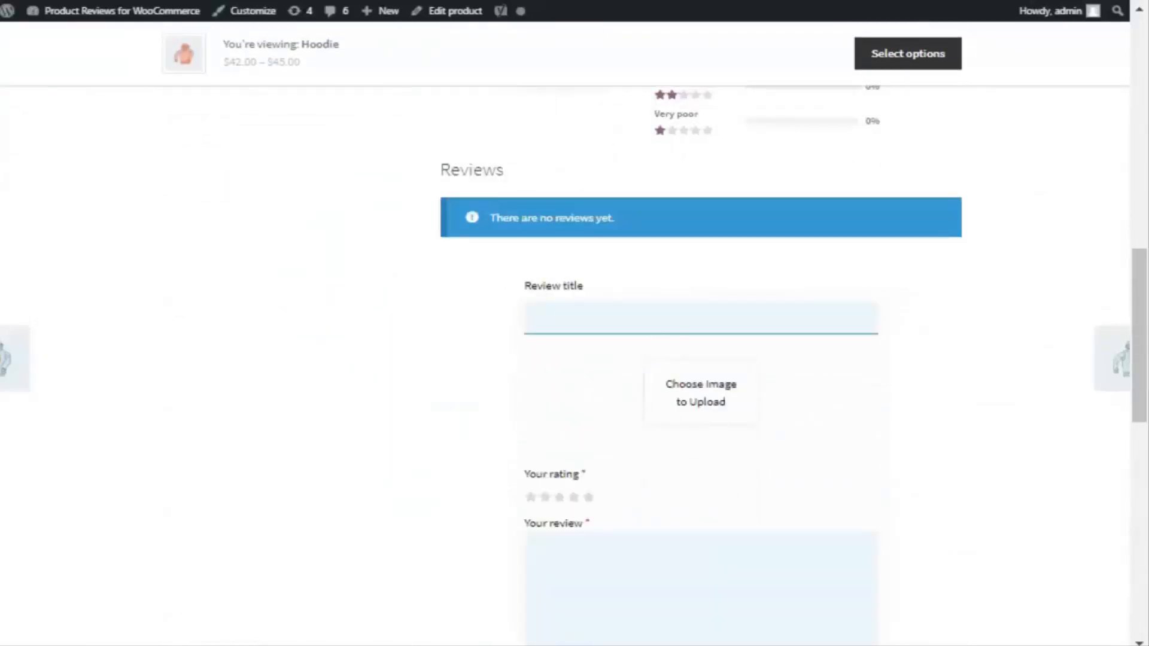
left_click(689, 316)
scroll(1104, 431, "down", 4)
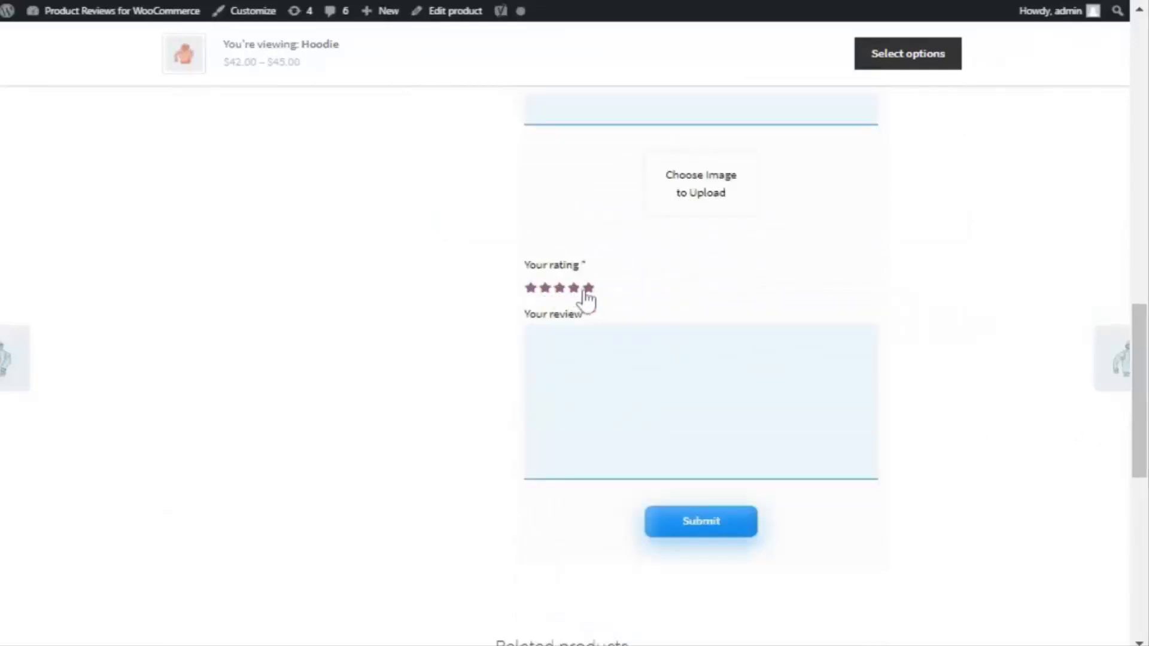
left_click(595, 415)
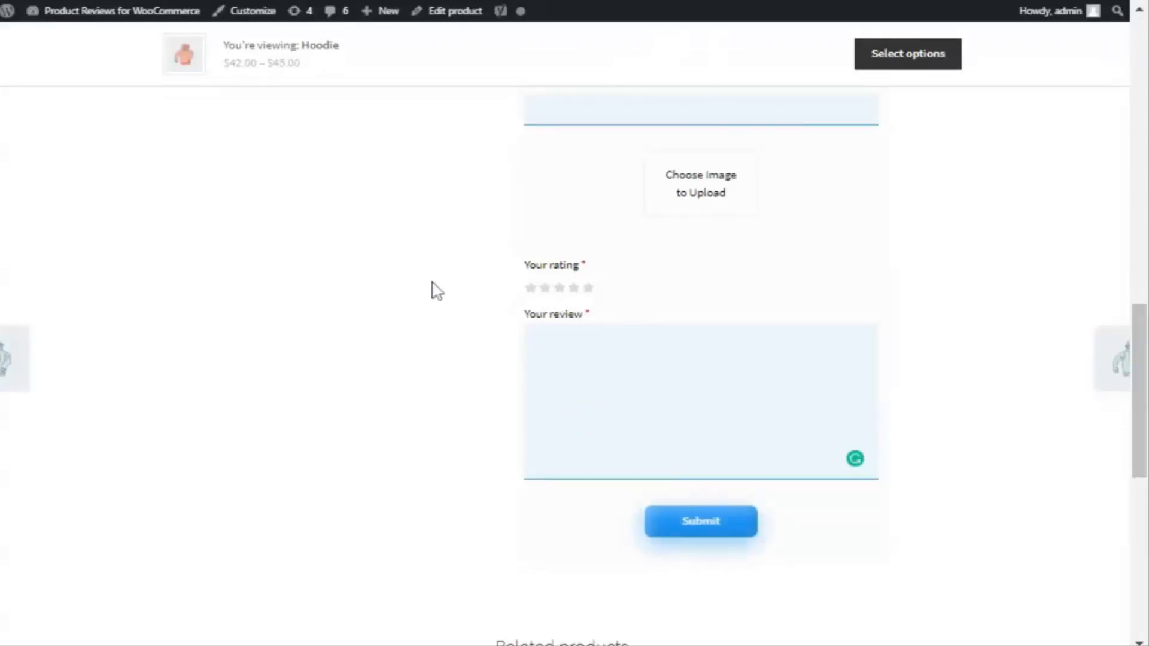
Step: Set Show Form On to Pop-up in the plugin's general settings and save them
scroll(437, 289, "up", 5)
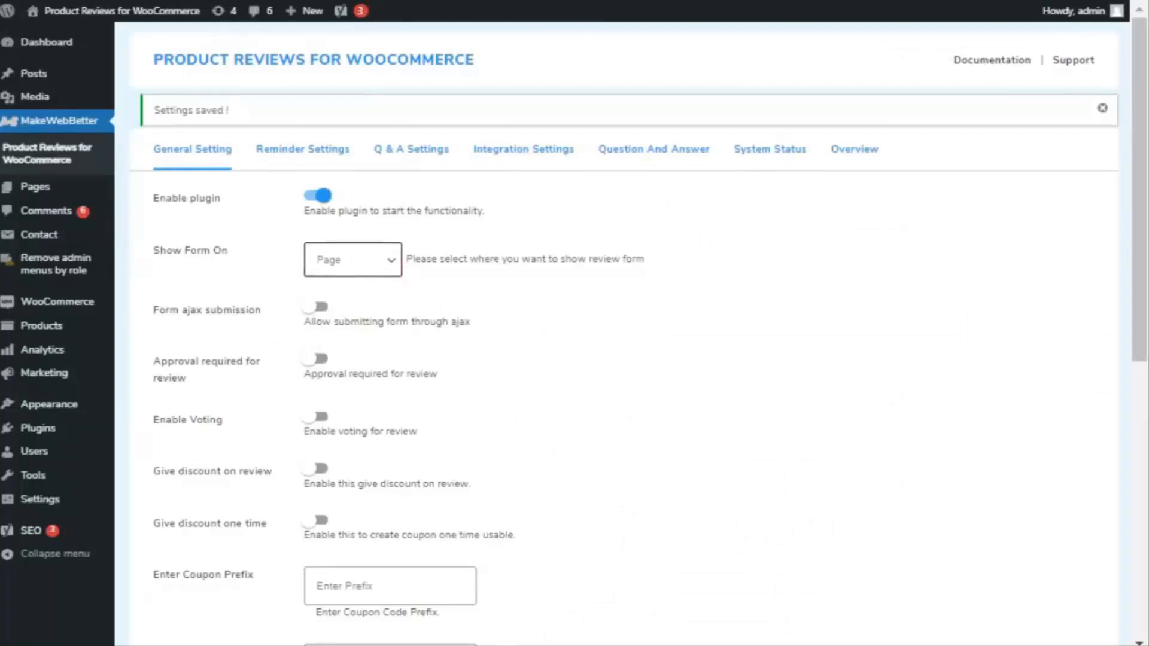
scroll(637, 416, "down", 9)
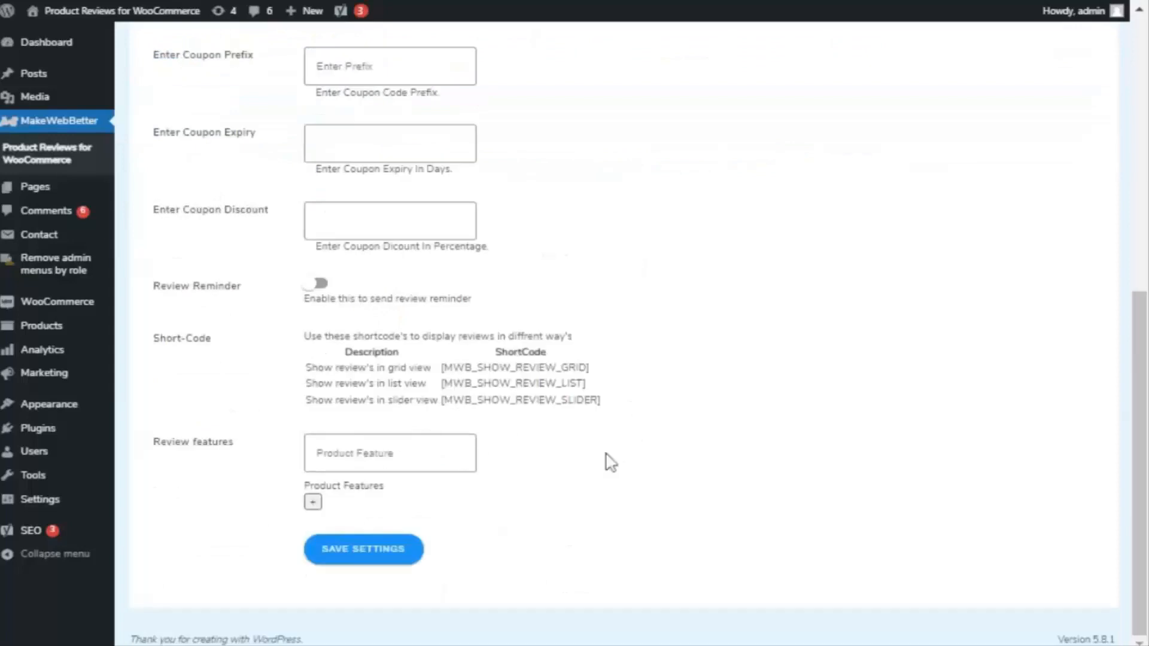
left_click(330, 562)
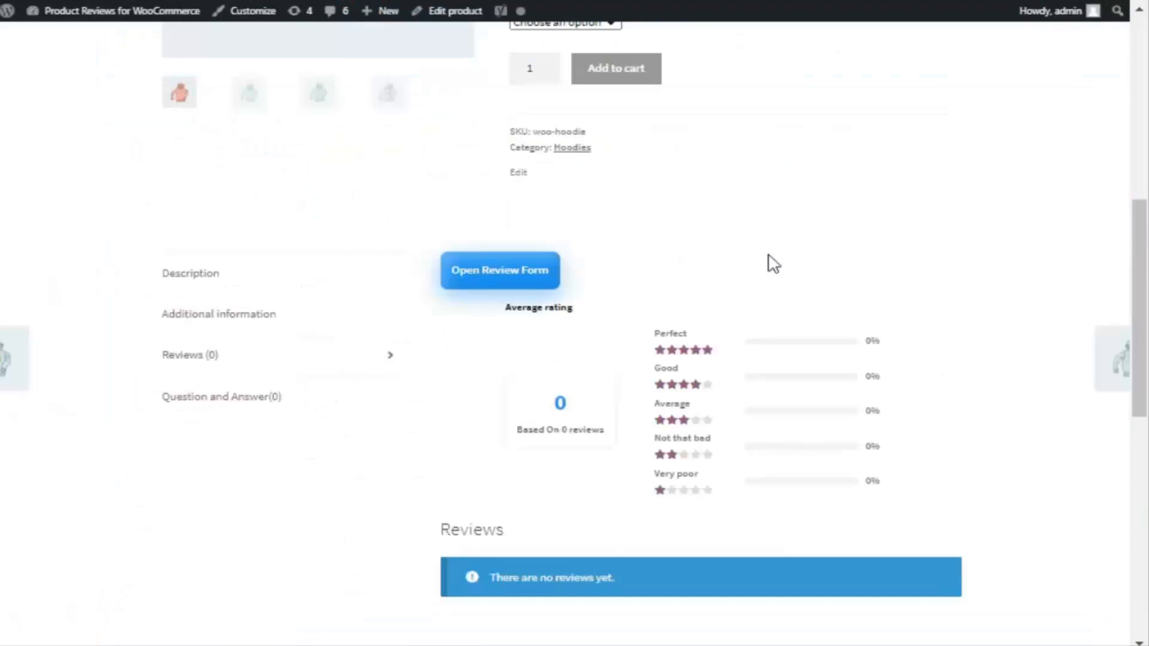
Step: Open the pop-up review form on the Hoodie product page, examine its fields from title to submission, and close it
scroll(769, 261, "down", 2)
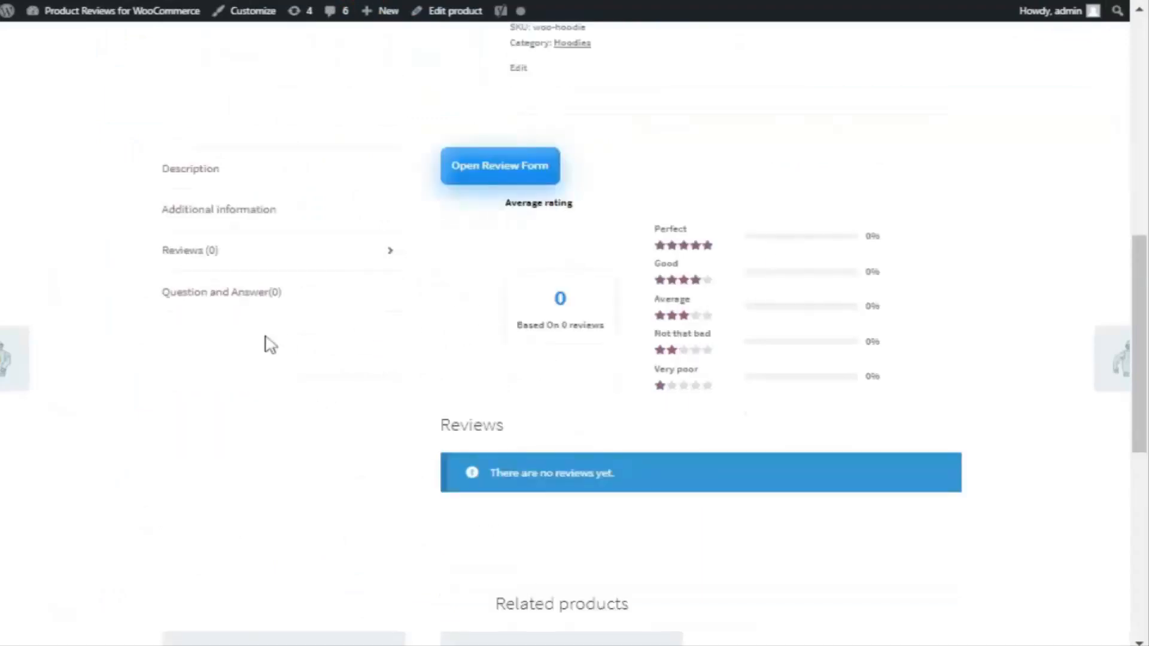
scroll(270, 346, "up", 2)
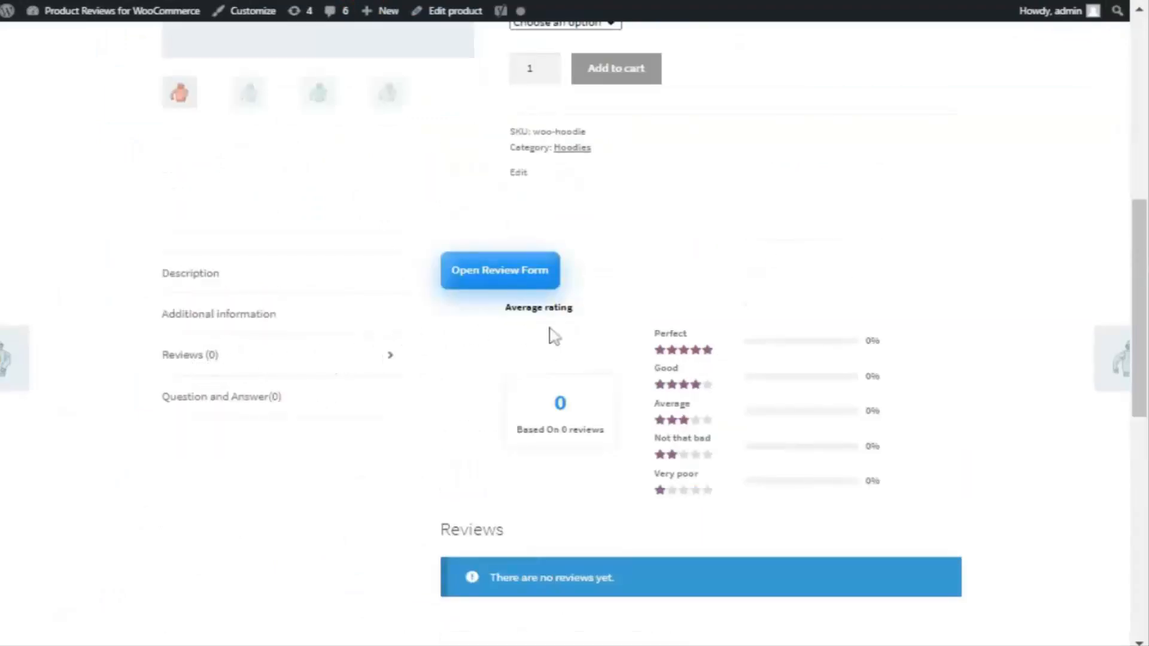
left_click(518, 280)
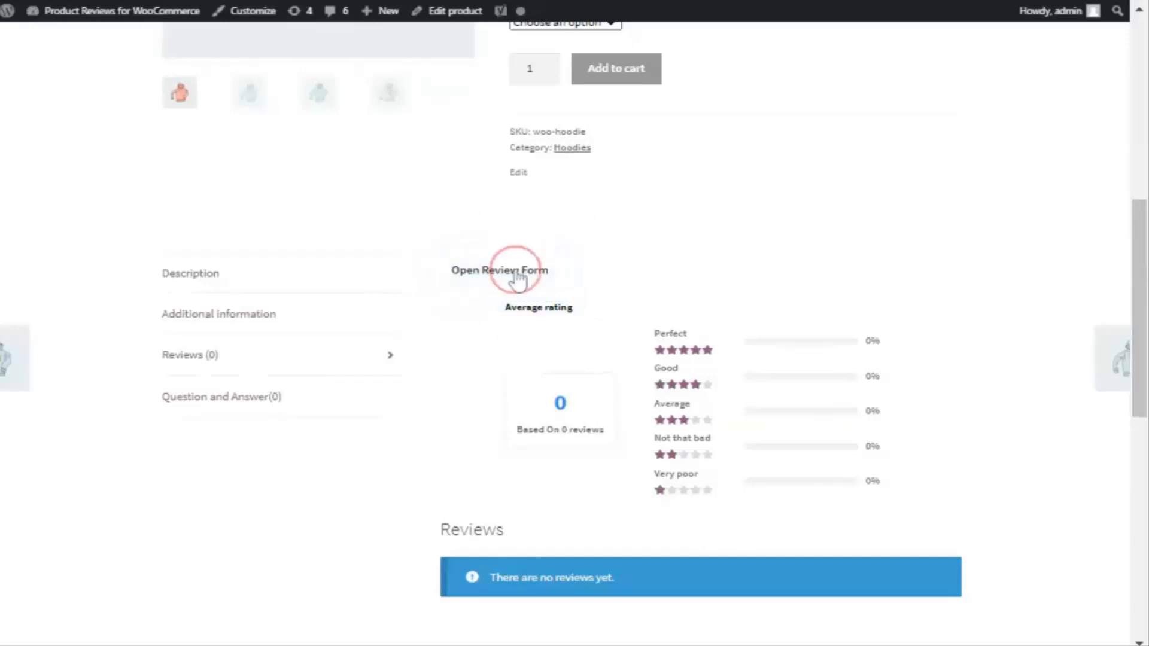
scroll(590, 241, "down", 3)
scroll(591, 241, "up", 3)
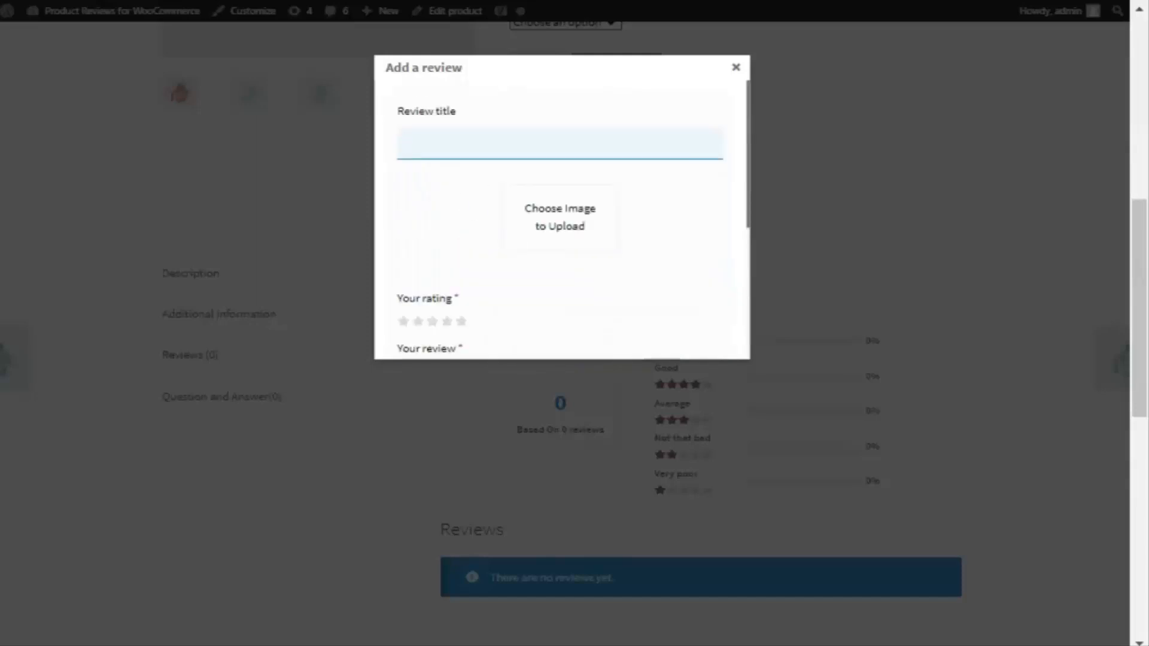
left_click(569, 232)
scroll(593, 213, "down", 2)
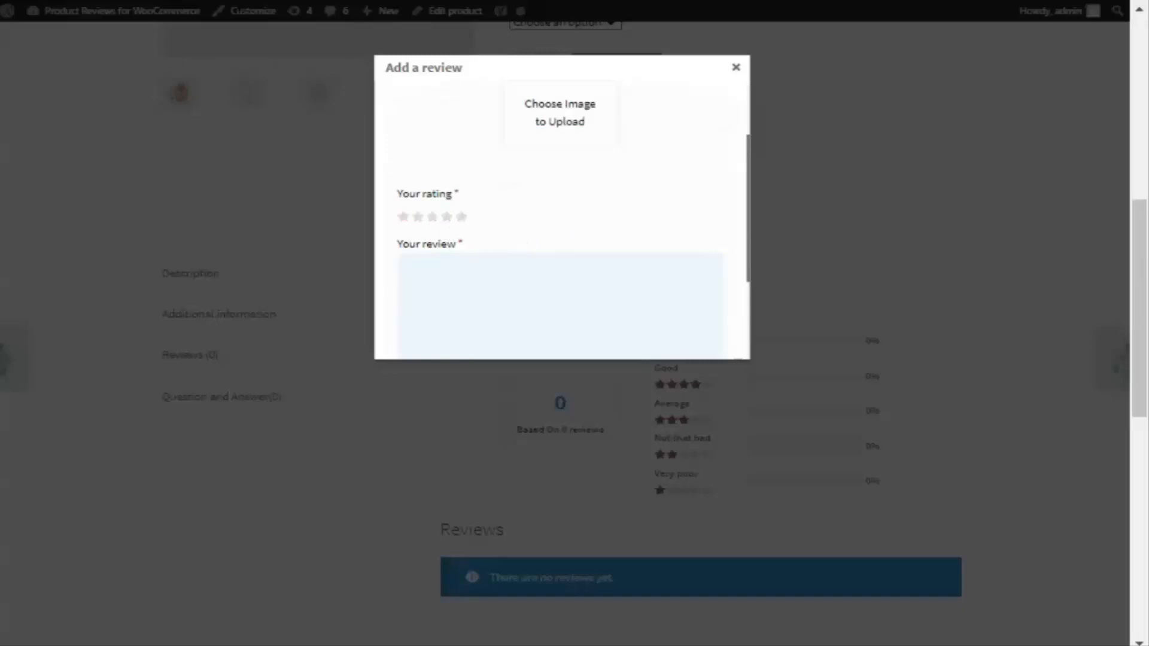
scroll(559, 227, "down", 3)
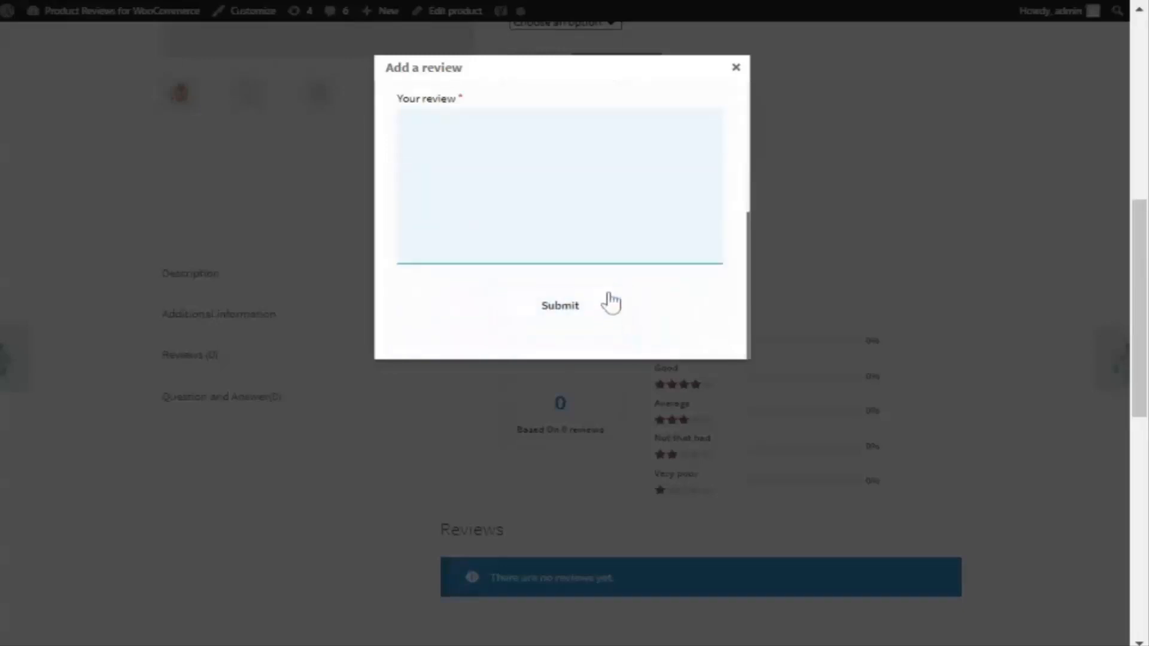
left_click(735, 67)
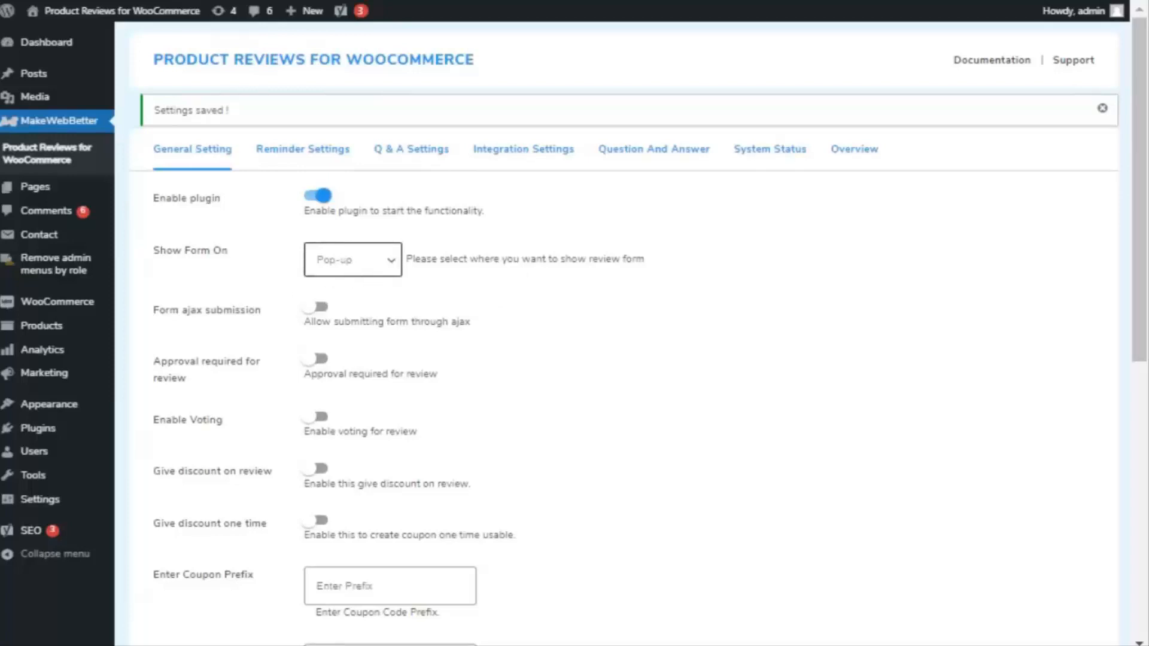
Step: Enable Form ajax submission in the plugin's general settings and save them
scroll(539, 308, "down", 2)
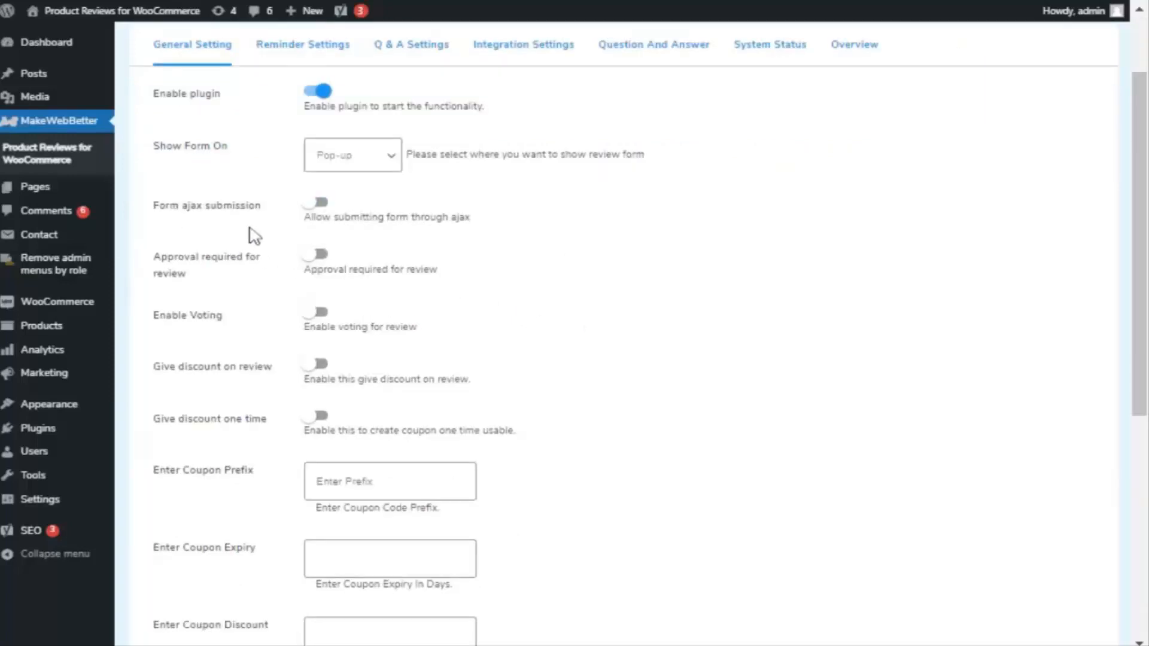
left_click(326, 206)
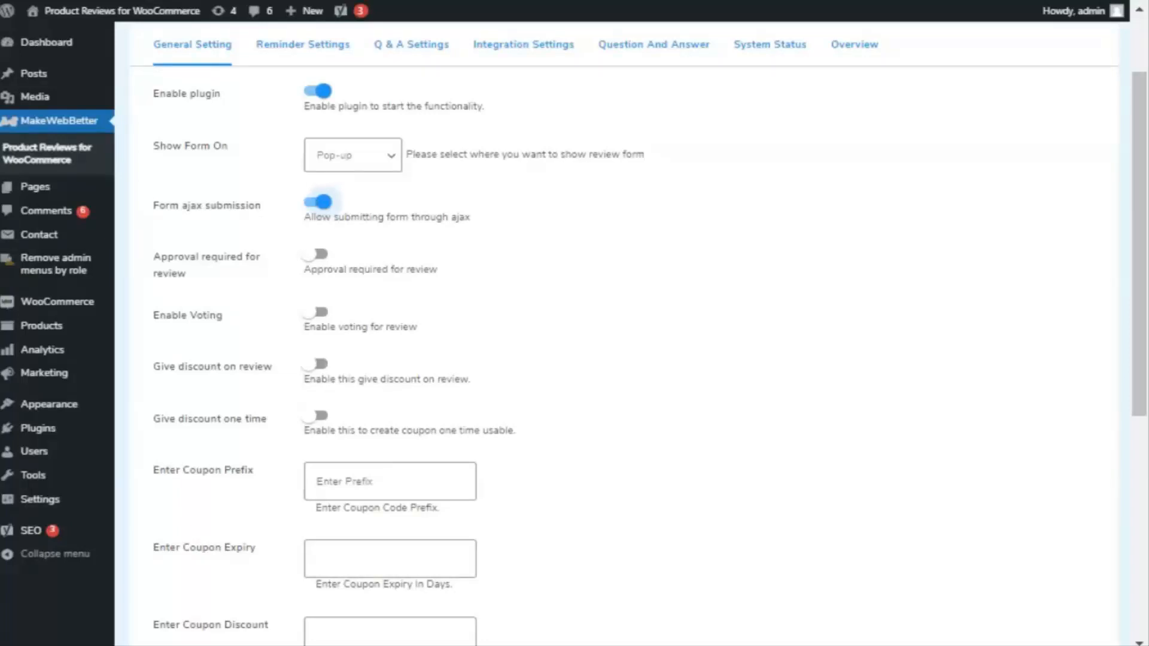
scroll(523, 317, "down", 7)
left_click(365, 551)
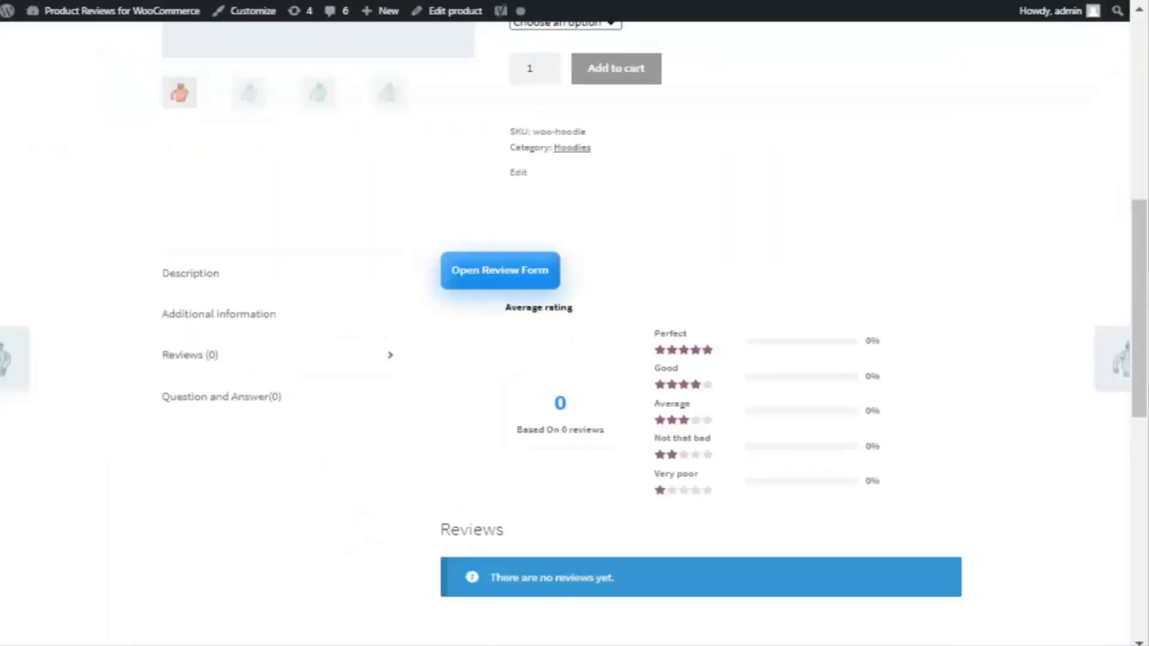
Step: Submit a five-star review with the text "Fabric is Good" through the pop-up review form on the Hoodie product page
scroll(646, 375, "up", 5)
scroll(433, 365, "down", 7)
left_click(530, 276)
left_click(531, 146)
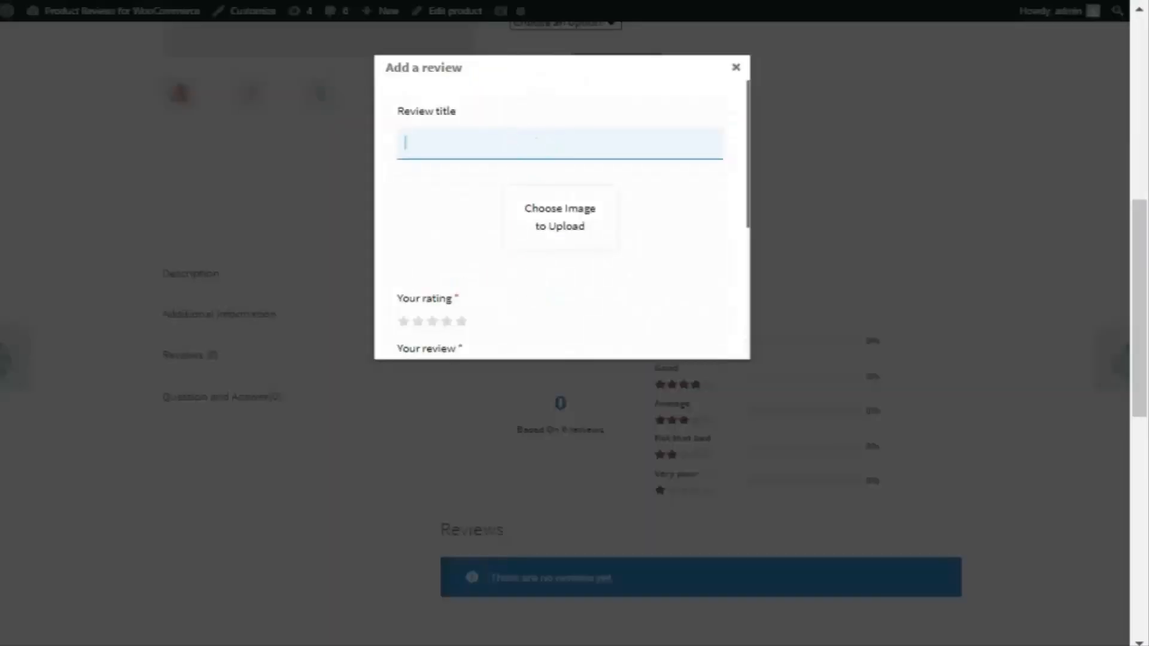
scroll(505, 282, "down", 3)
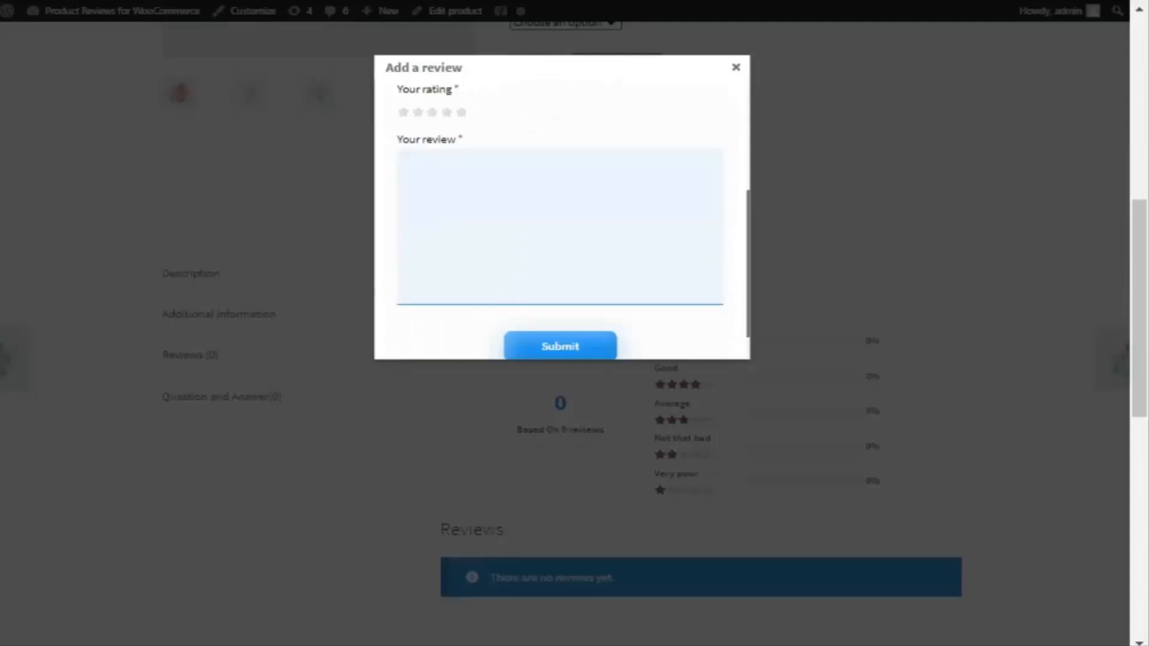
left_click(461, 113)
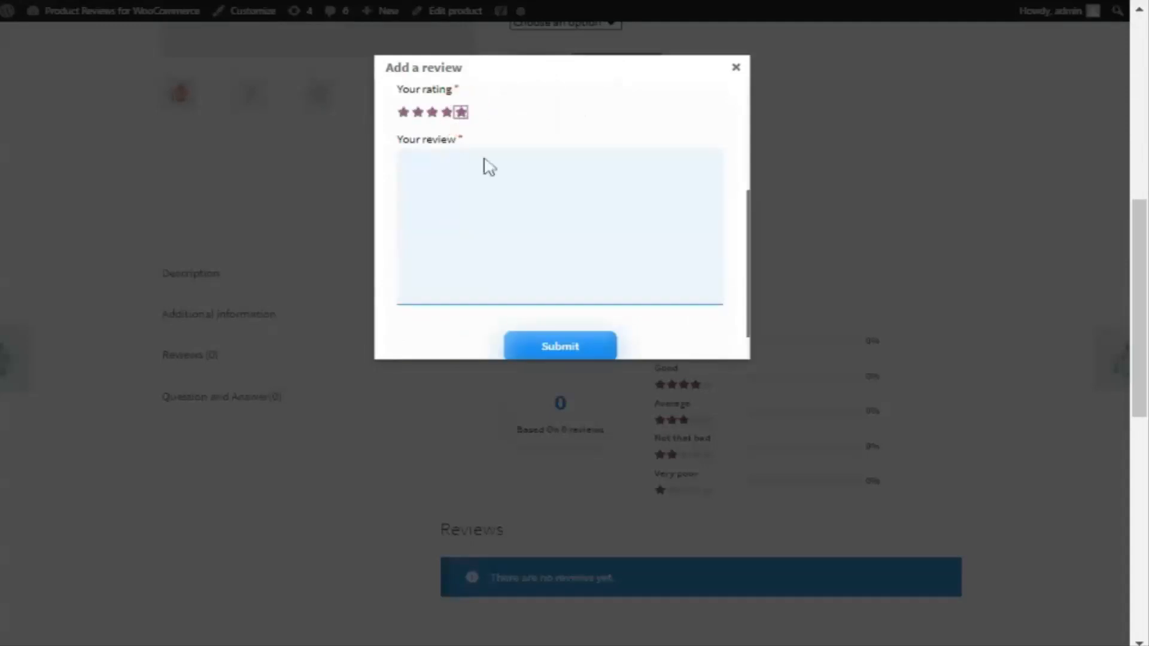
left_click(405, 164)
type("Fabric is Good")
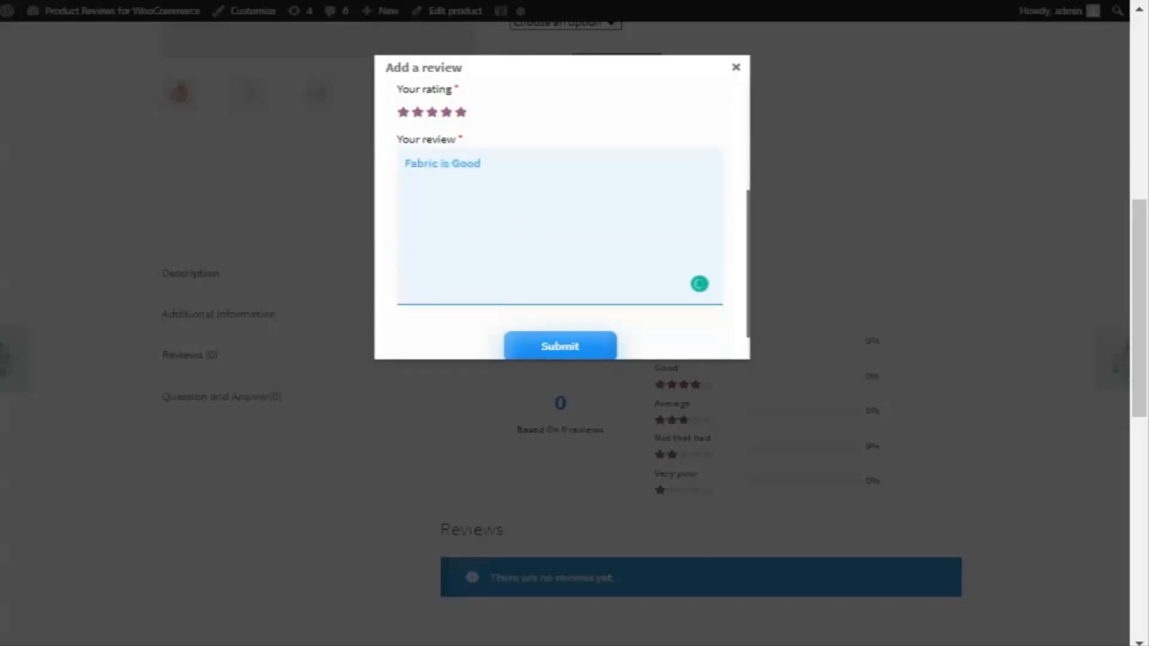
scroll(560, 222, "down", 1)
left_click(598, 303)
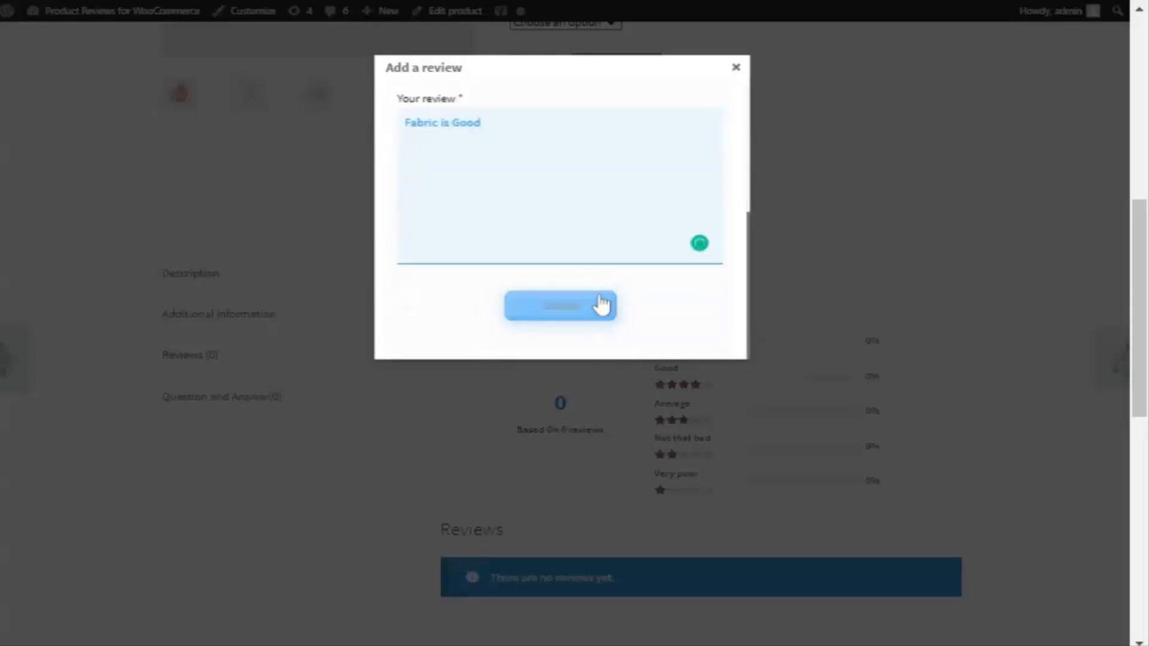
scroll(663, 305, "down", 10)
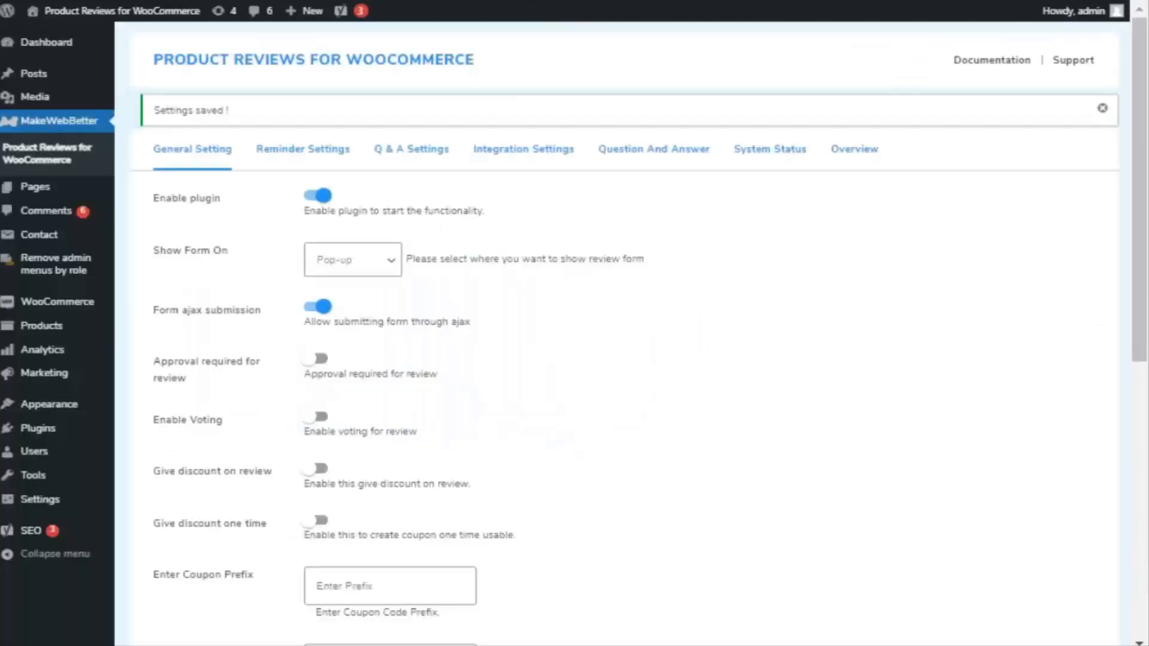
Step: Enable Approval required for review in the plugin's general settings
scroll(324, 446, "down", 2)
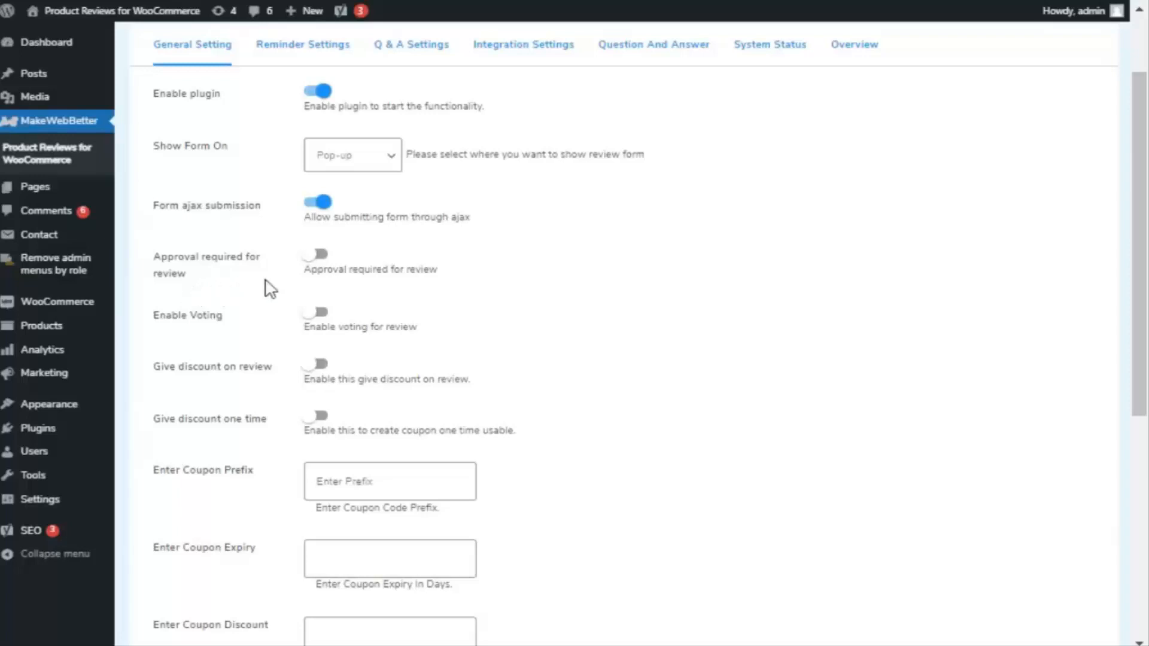
left_click(318, 262)
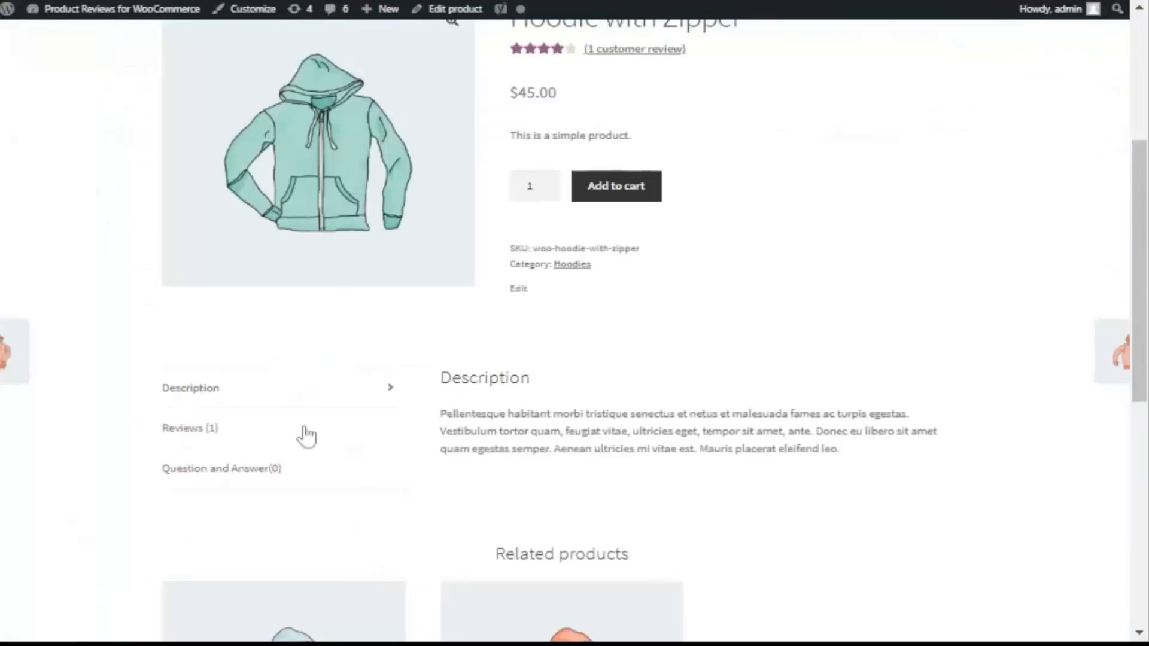
Step: Open the pop-up review form for Hoodie with Zipper, enter the review title "Fabric" and give a four-star rating
left_click(191, 433)
left_click(487, 386)
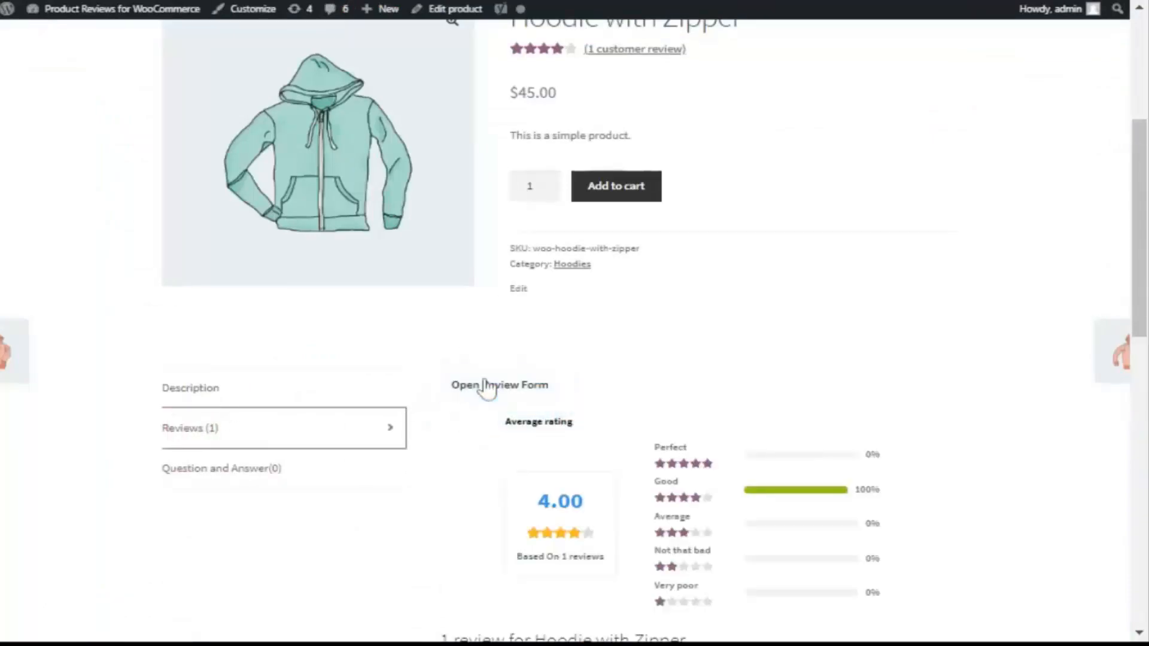
left_click(506, 140)
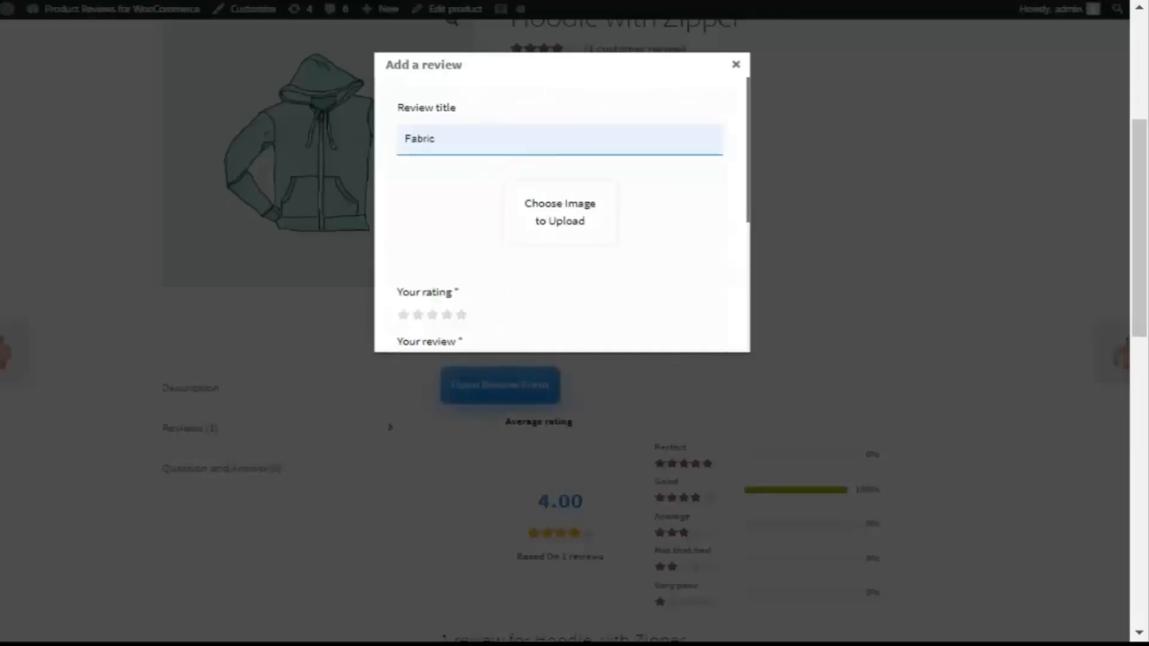
type("Fabric")
scroll(492, 247, "down", 2)
left_click(446, 212)
Step: Enter "Fabric is very good." as the review text, submit the review and dismiss the confirmation
scroll(452, 226, "down", 2)
left_click(506, 230)
type("Fabroi")
key("BackSpace")
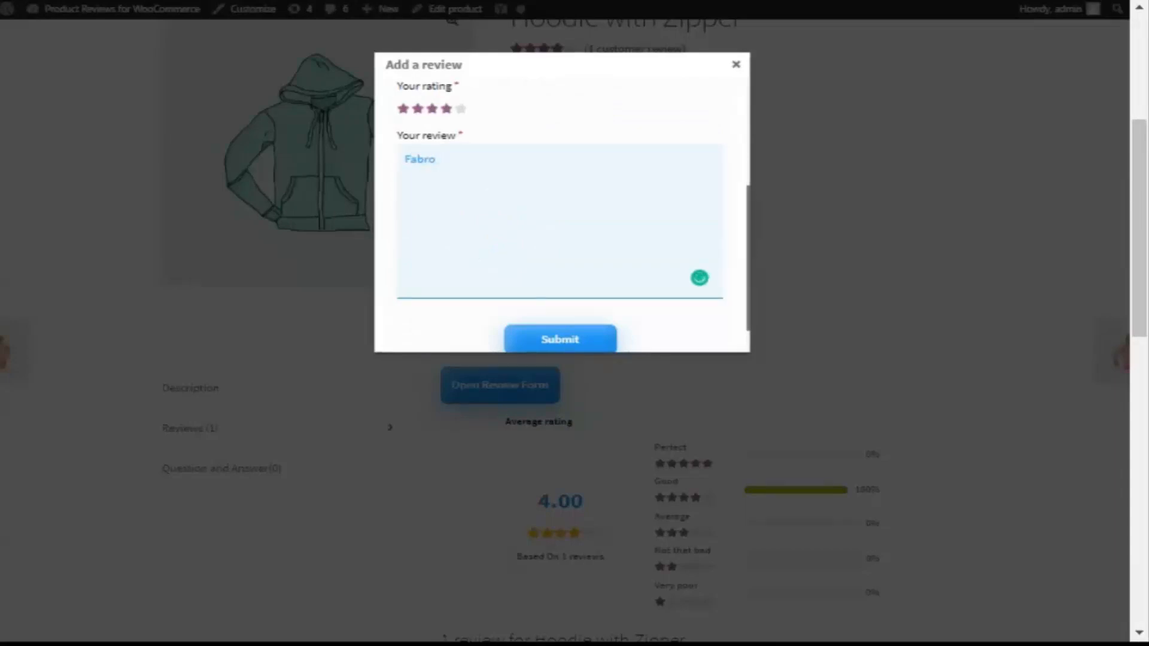
type("ic is very good.")
scroll(531, 277, "down", 1)
left_click(561, 304)
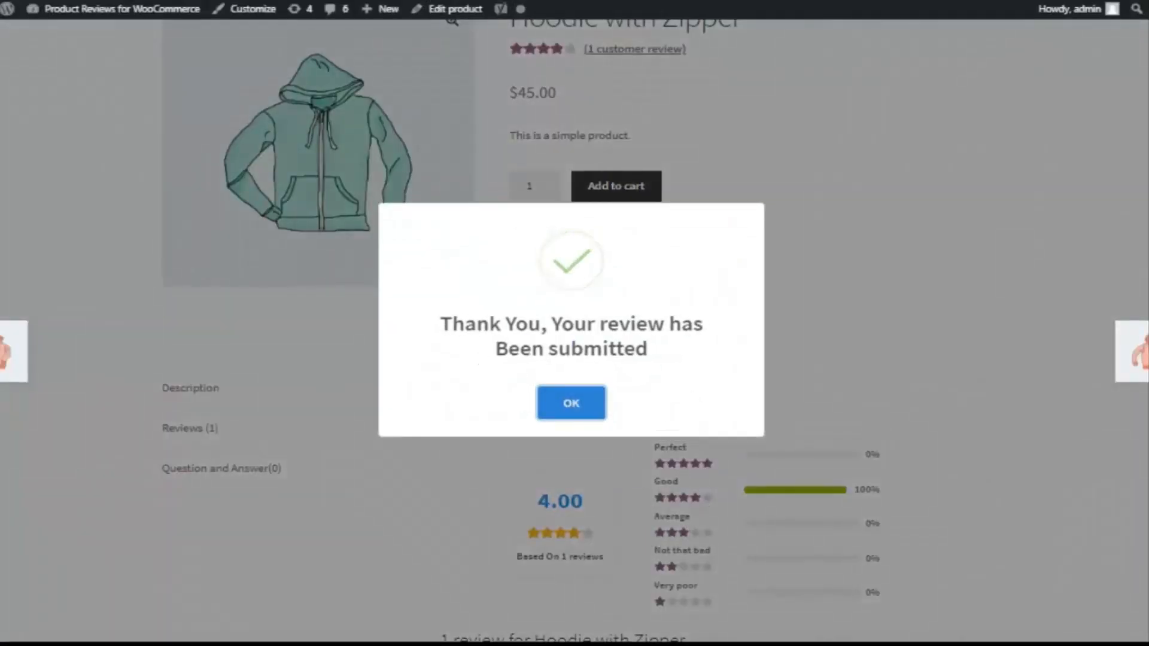
left_click(582, 402)
Step: Examine the rating summary and review list on the Hoodie with Zipper page for the new review's approval status
scroll(620, 443, "down", 5)
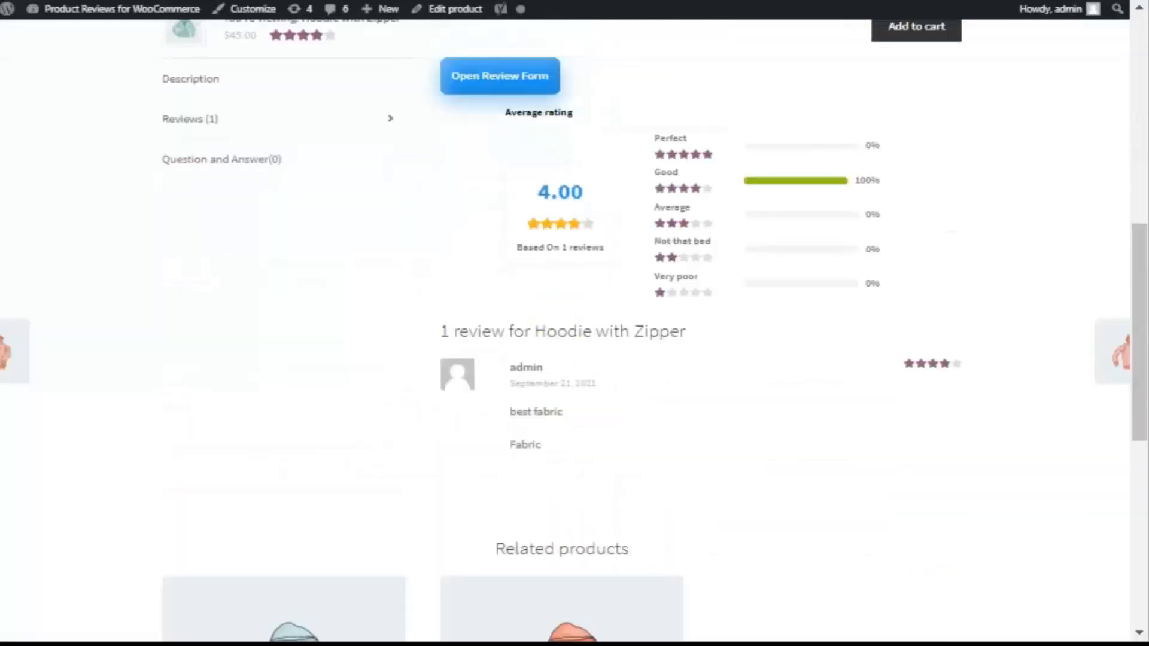
scroll(497, 394, "down", 2)
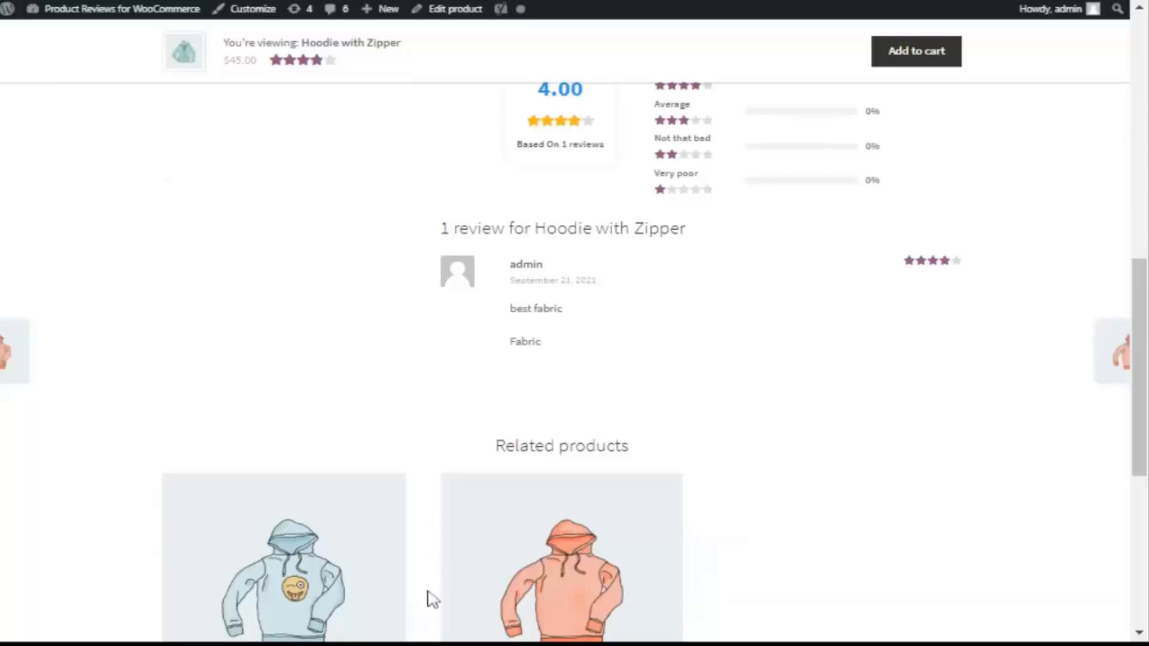
scroll(469, 539, "down", 8)
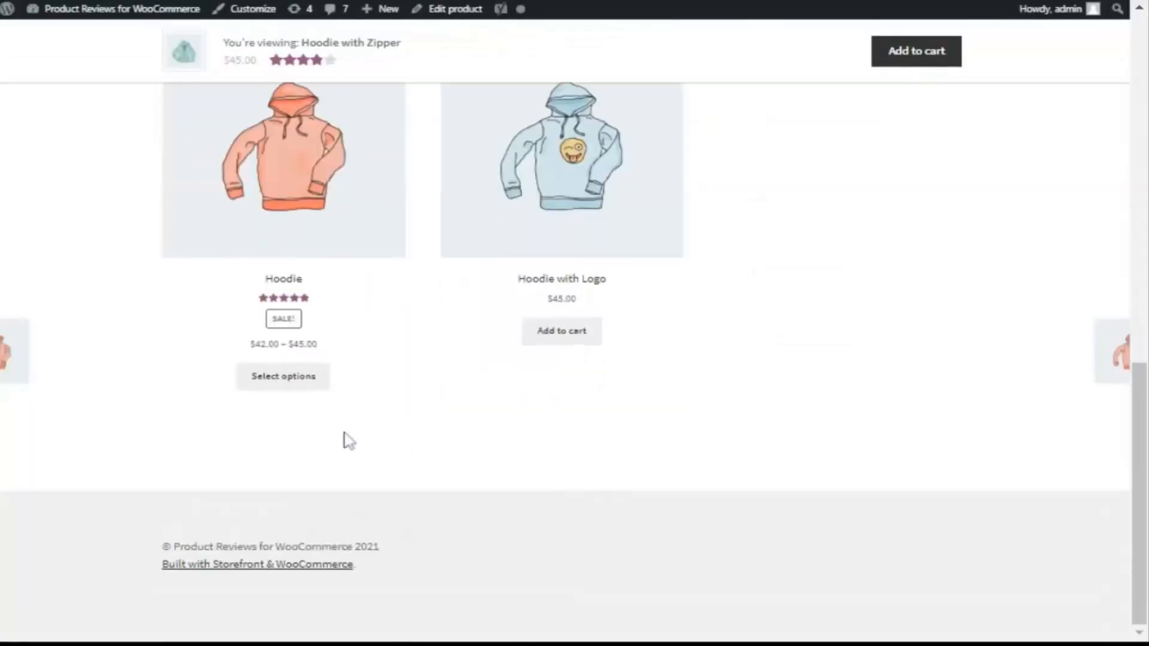
scroll(374, 450, "up", 10)
left_click(183, 502)
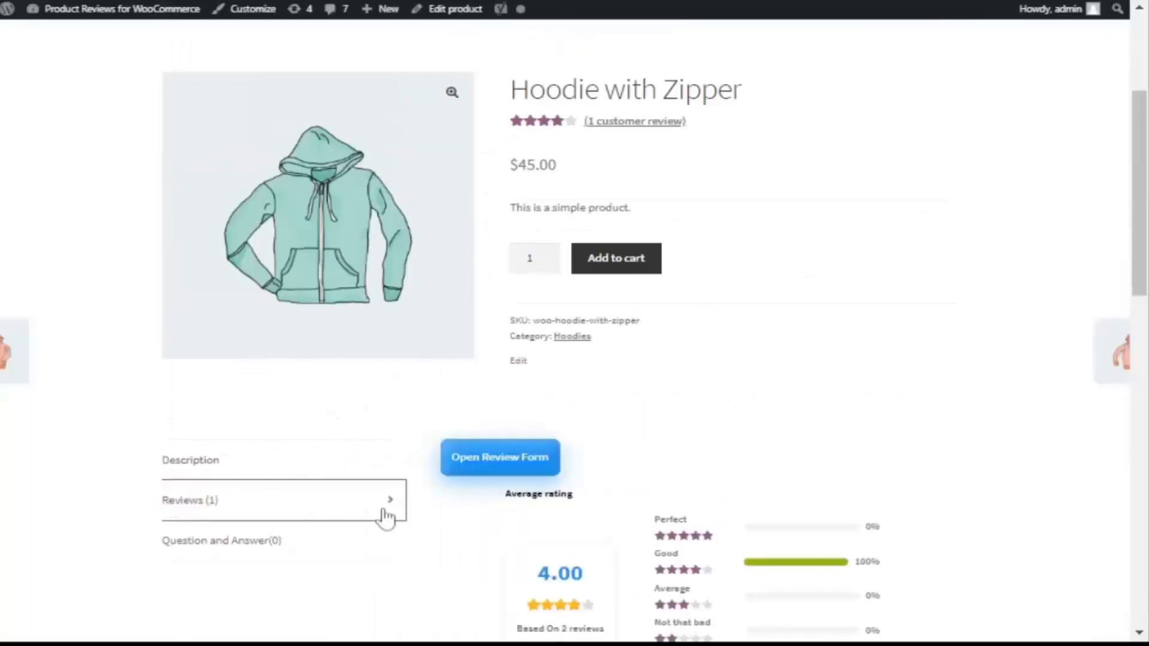
scroll(621, 511, "down", 8)
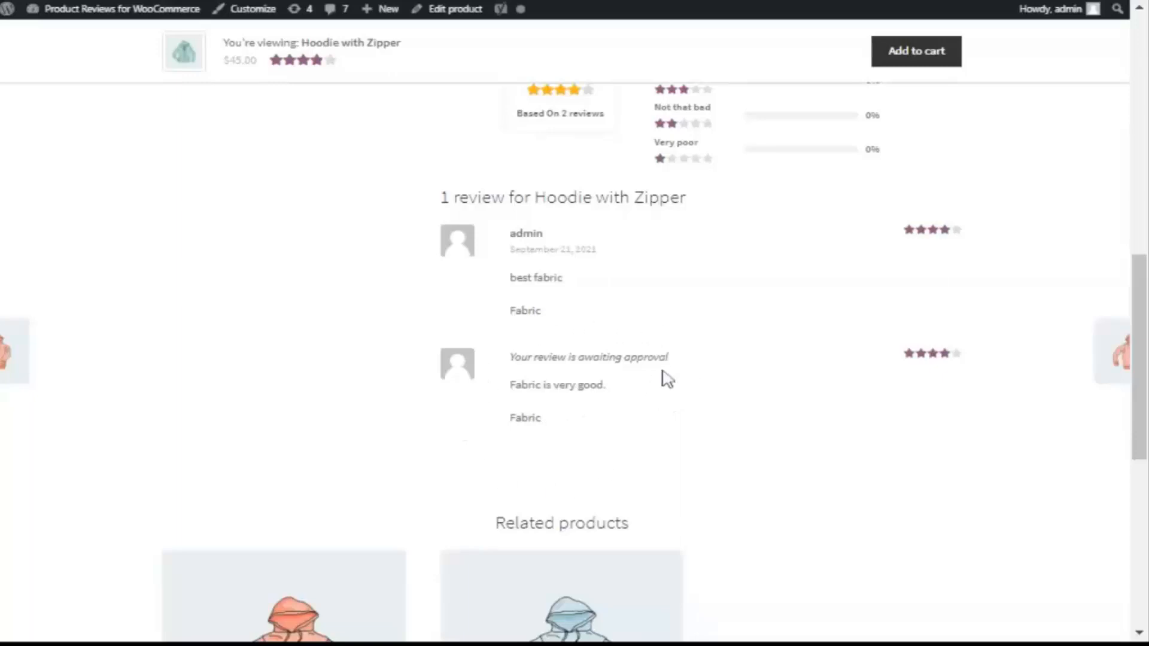
scroll(505, 357, "up", 5)
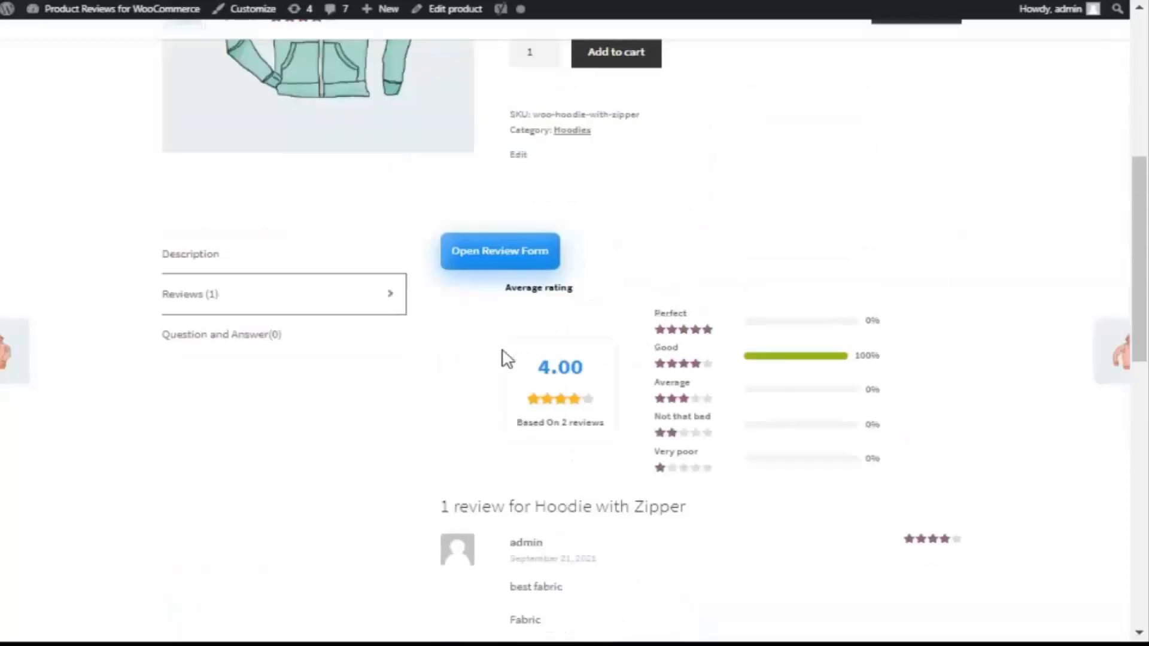
scroll(518, 393, "down", 7)
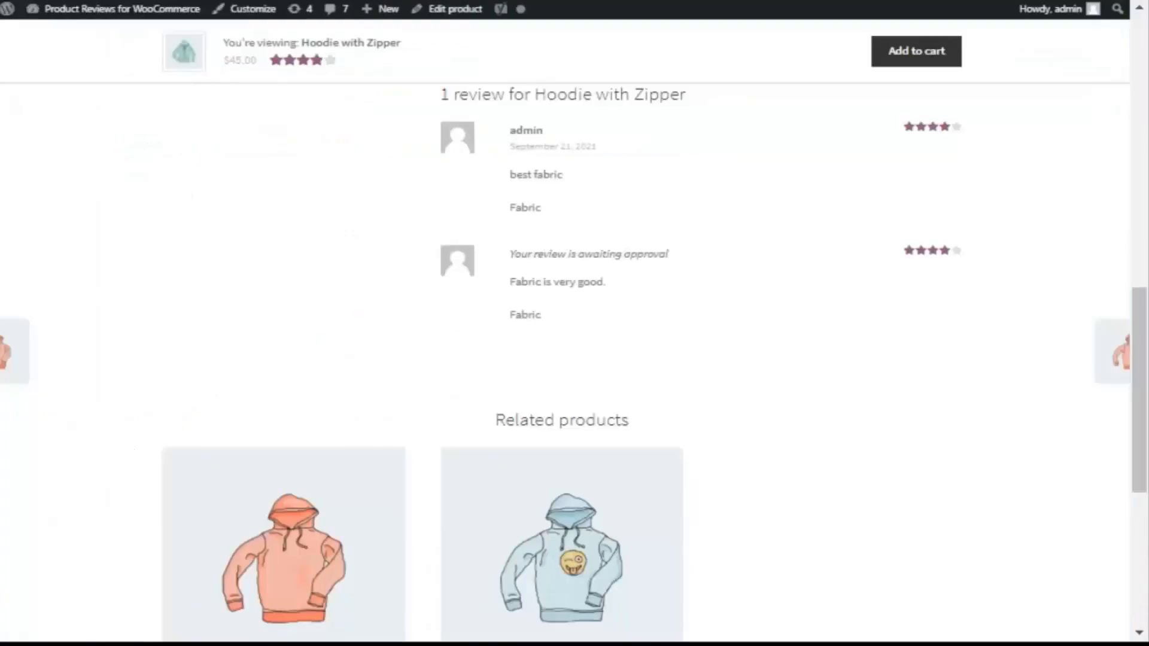
scroll(631, 477, "down", 2)
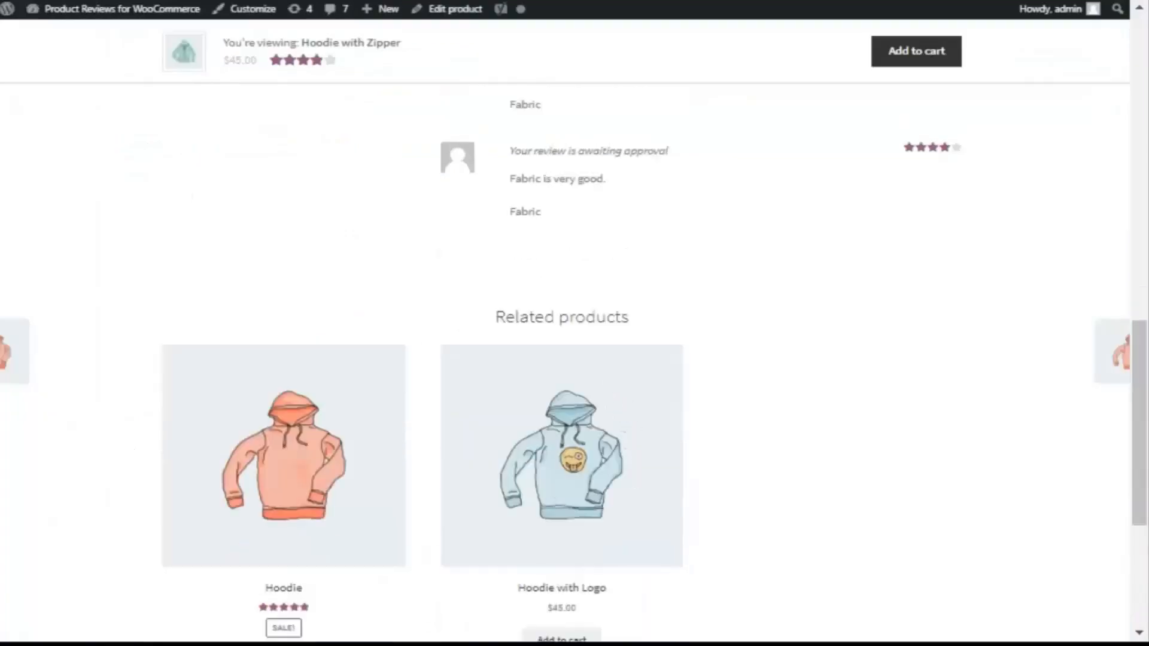
scroll(575, 310, "up", 2)
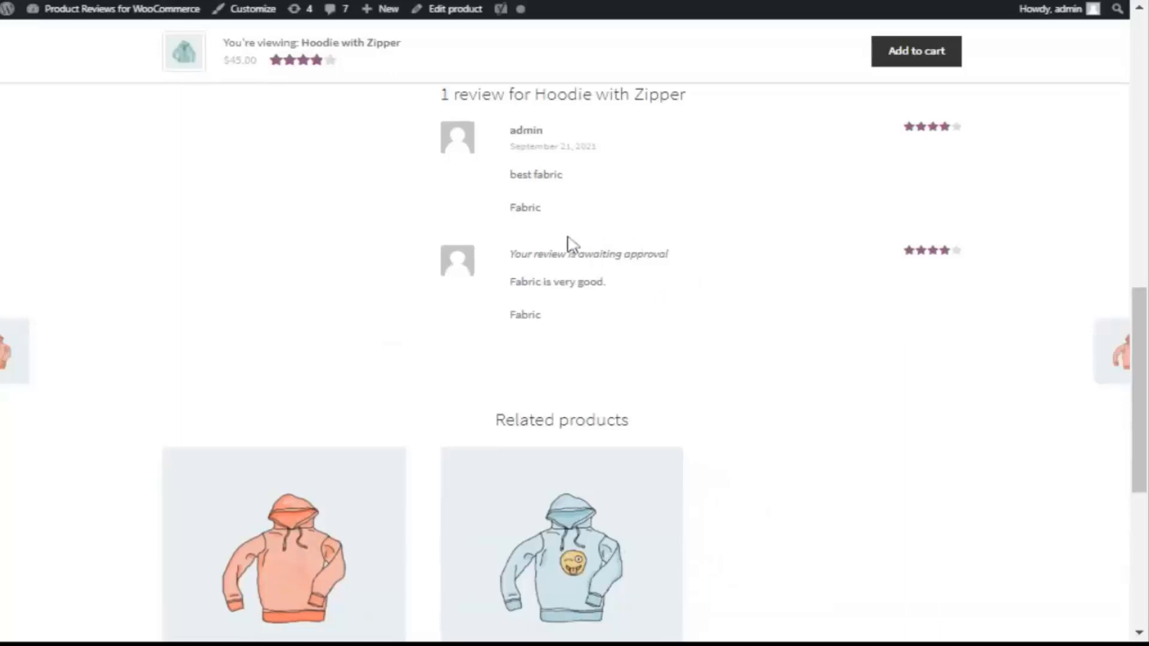
scroll(534, 353, "up", 3)
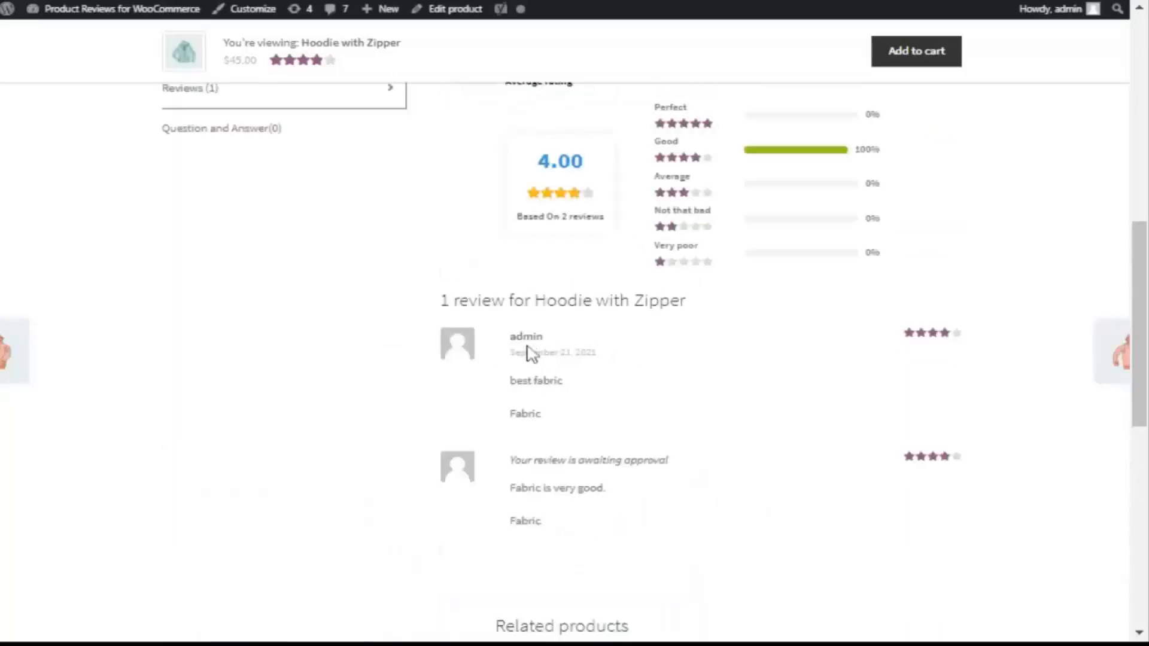
scroll(534, 354, "up", 8)
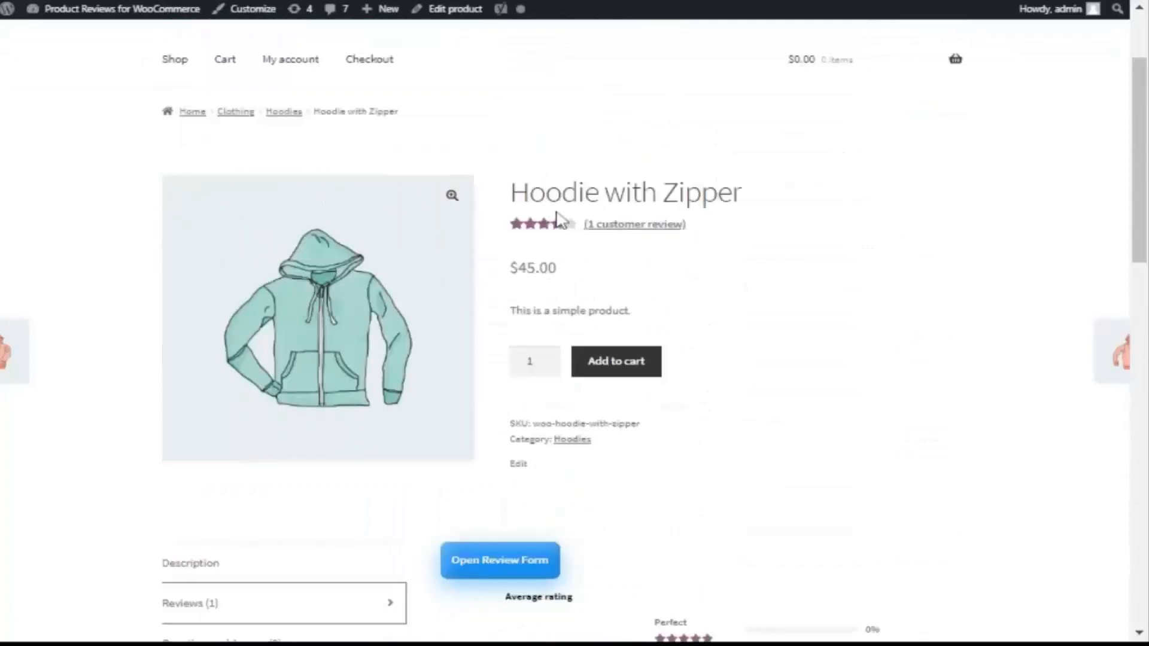
scroll(772, 315, "down", 3)
scroll(486, 241, "up", 2)
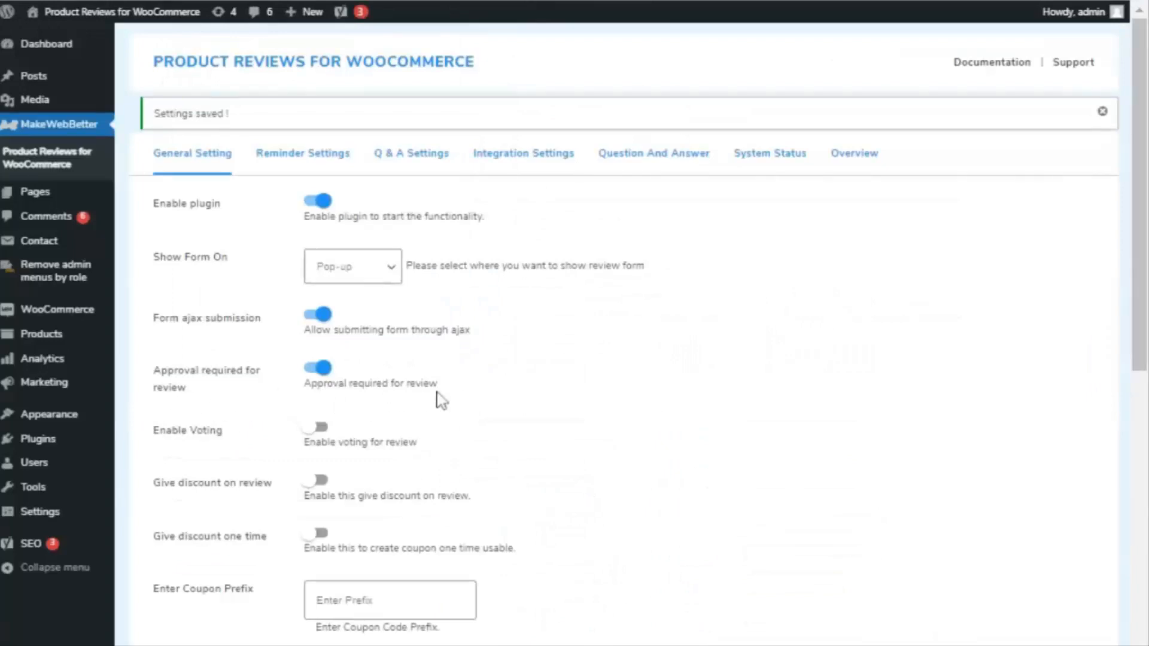
Step: Enable Voting for reviews in the plugin's general settings and save them
scroll(440, 398, "down", 2)
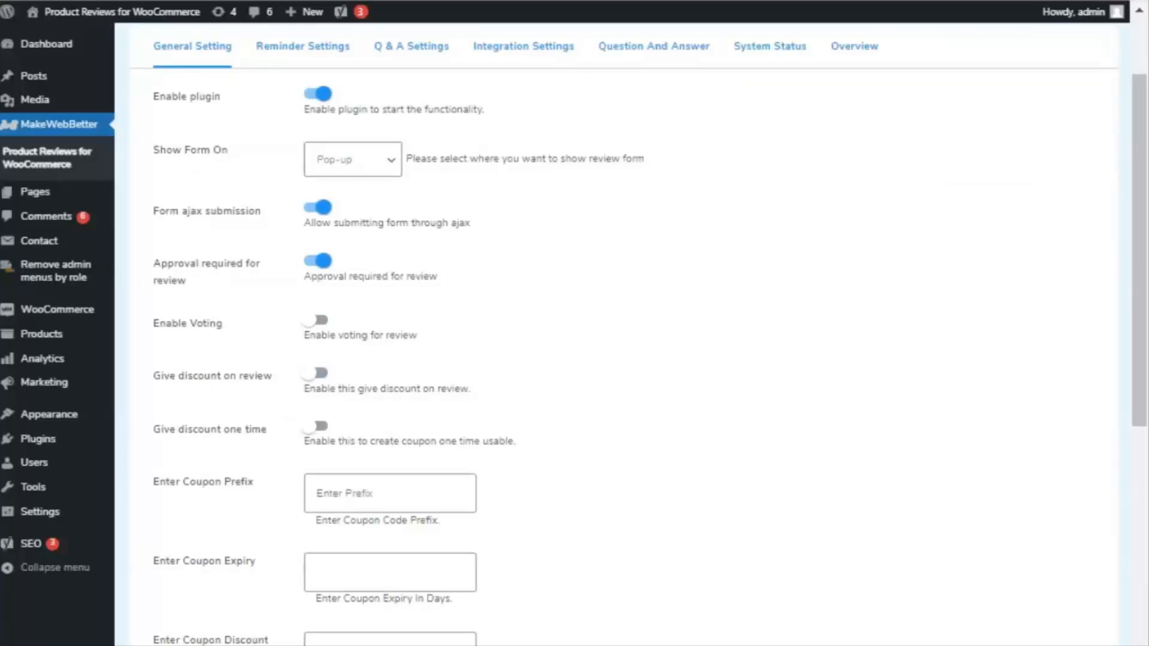
left_click(320, 324)
scroll(646, 444, "down", 7)
left_click(398, 563)
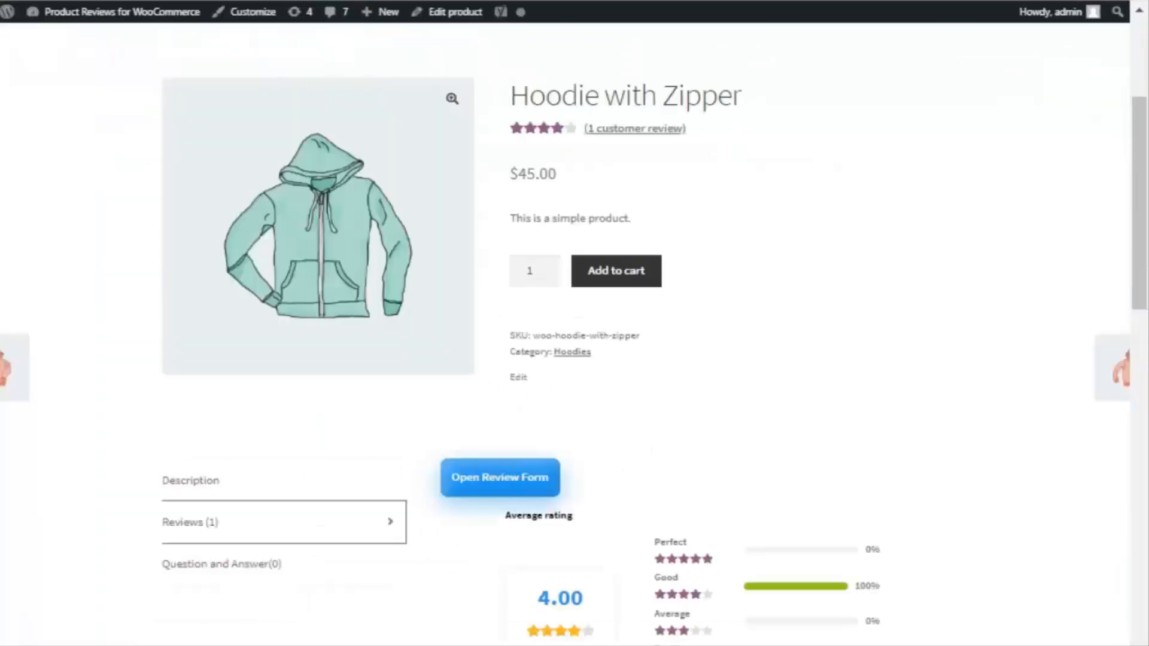
Step: Give a thumbs-up vote to the "best fabric" review on the refreshed Hoodie with Zipper product page
scroll(729, 443, "down", 8)
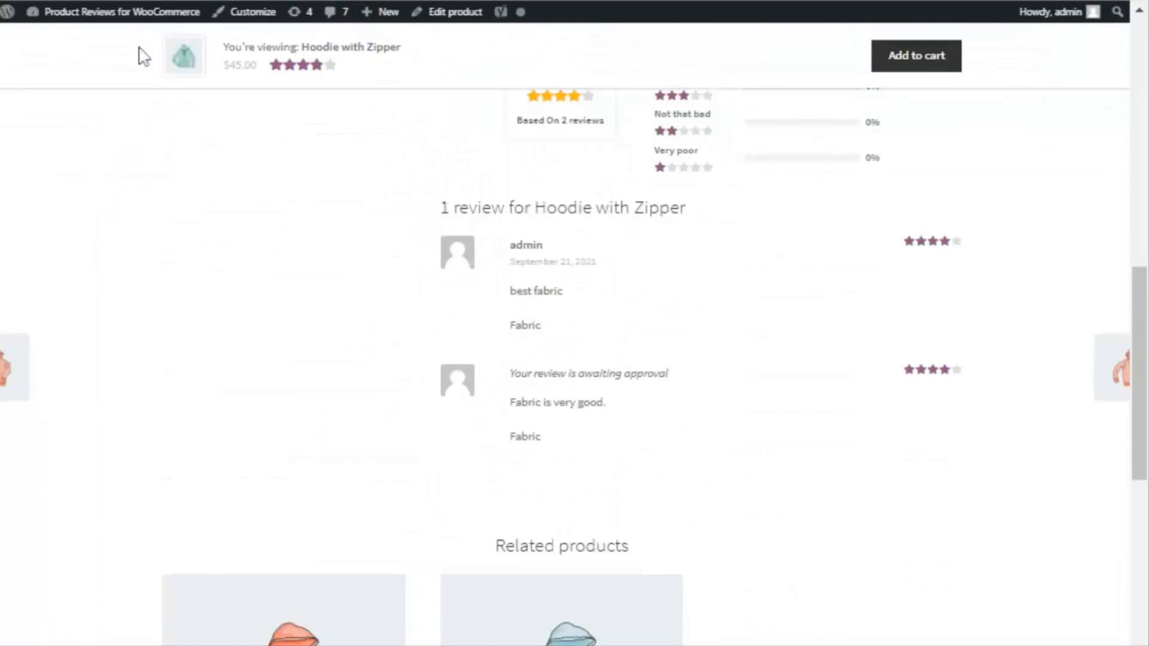
scroll(503, 505, "up", 3)
scroll(598, 495, "down", 10)
scroll(380, 439, "up", 8)
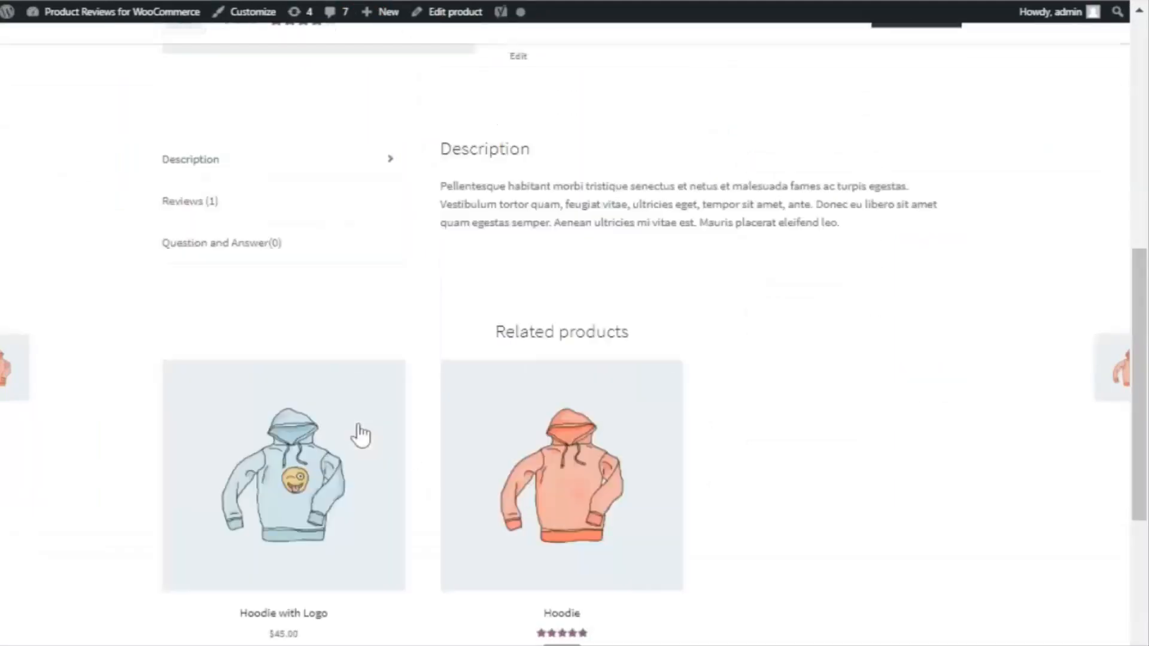
scroll(359, 435, "down", 10)
scroll(529, 485, "up", 8)
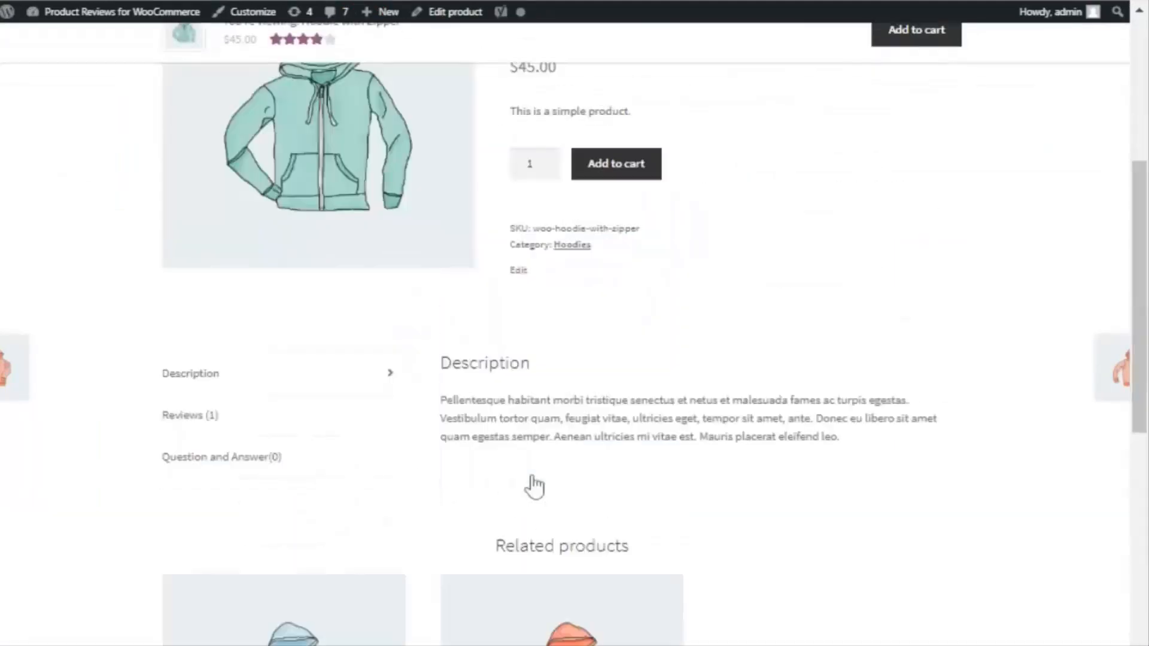
left_click(206, 524)
scroll(501, 506, "down", 7)
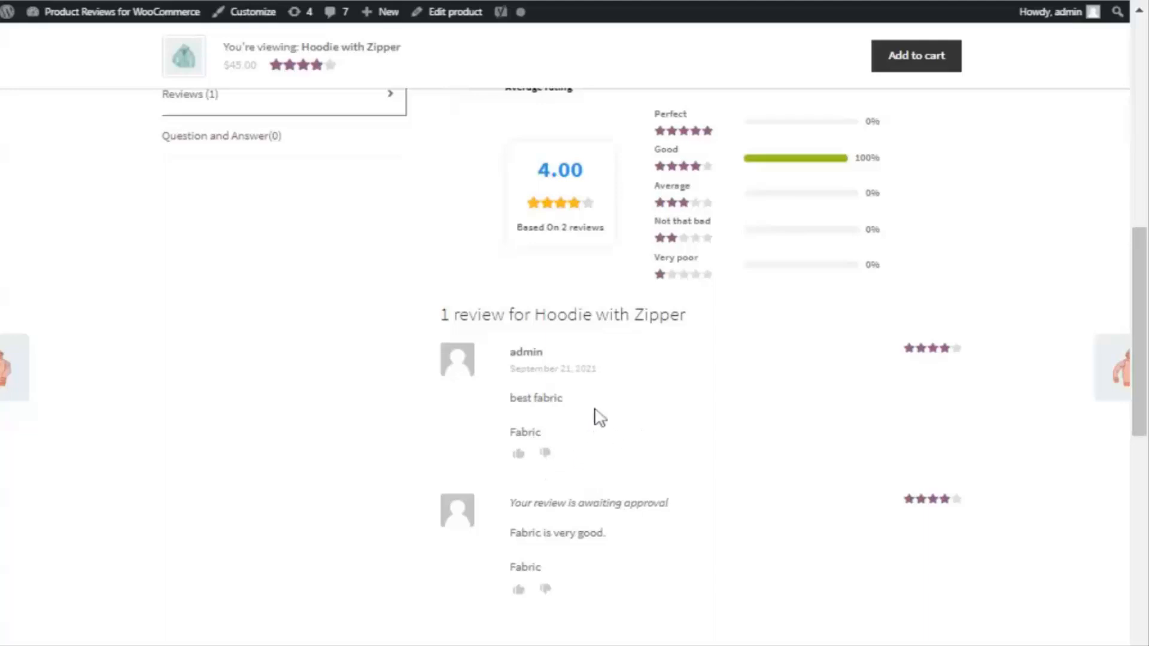
left_click(520, 455)
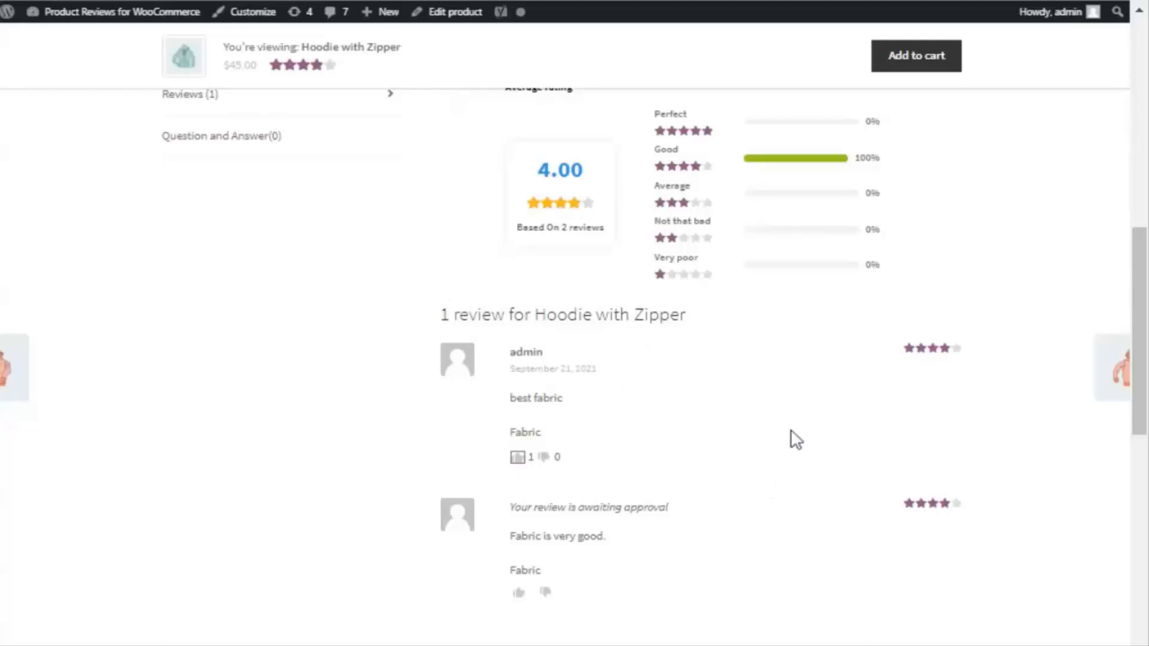
Step: Enable Give discount on review and Give discount one time in the plugin's general settings
scroll(102, 341, "down", 2)
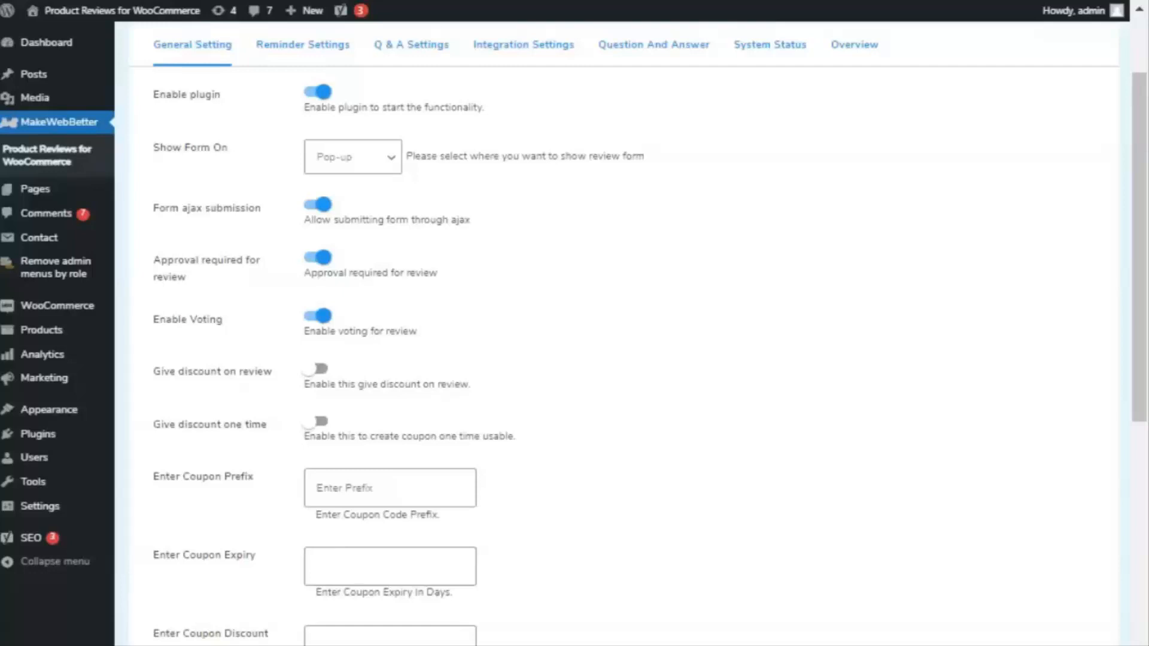
left_click(322, 373)
scroll(564, 437, "down", 2)
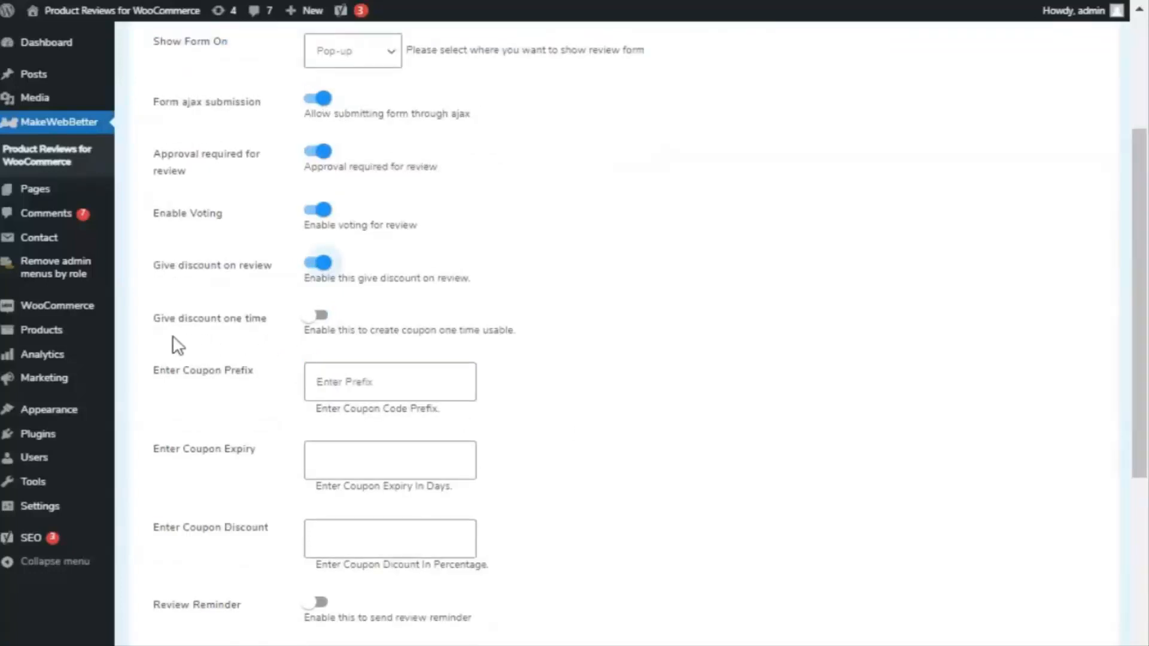
left_click(322, 318)
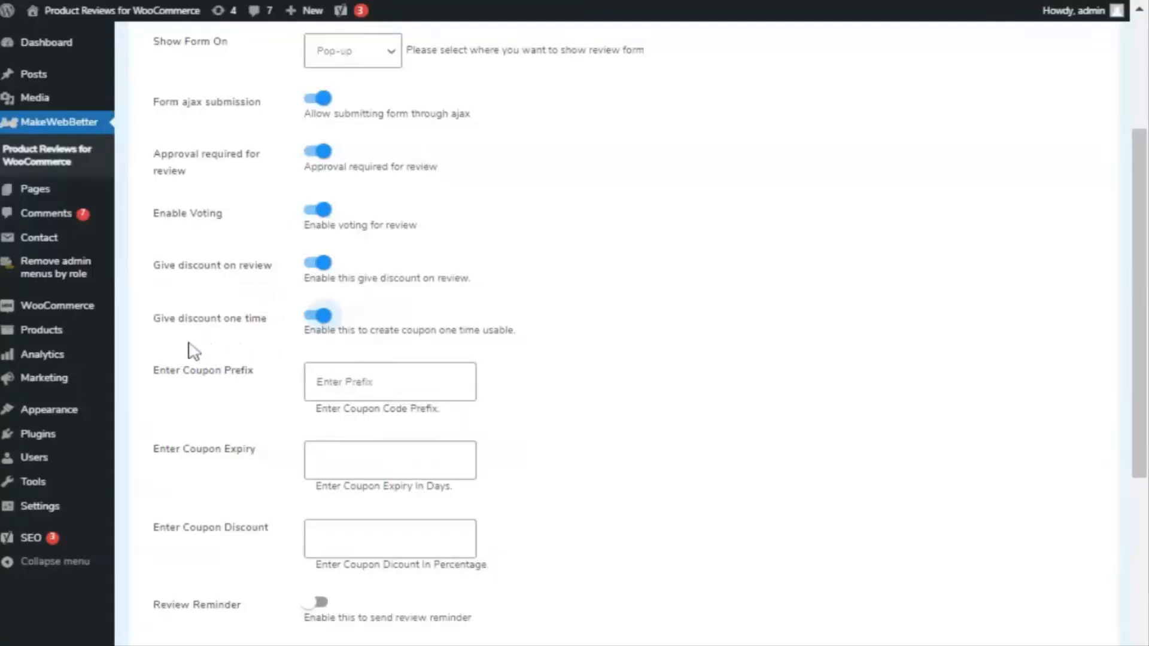
scroll(570, 339, "down", 2)
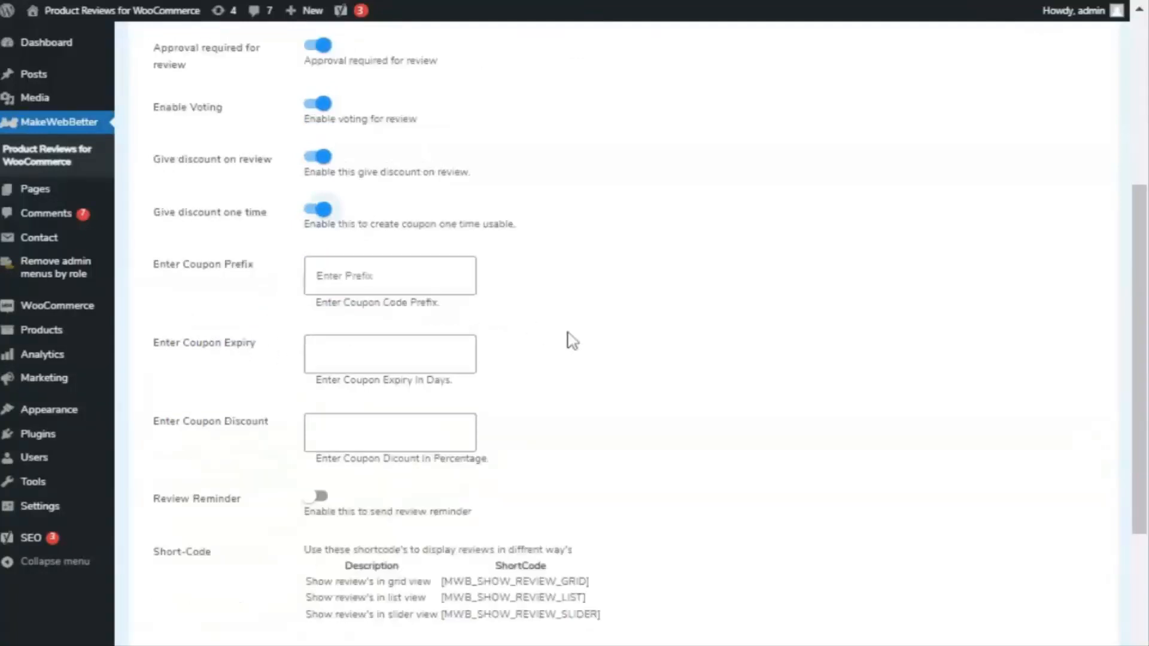
Step: Set the coupon prefix to mwb_, the coupon expiry to 4 days and the coupon discount to 10 percent
left_click(425, 276)
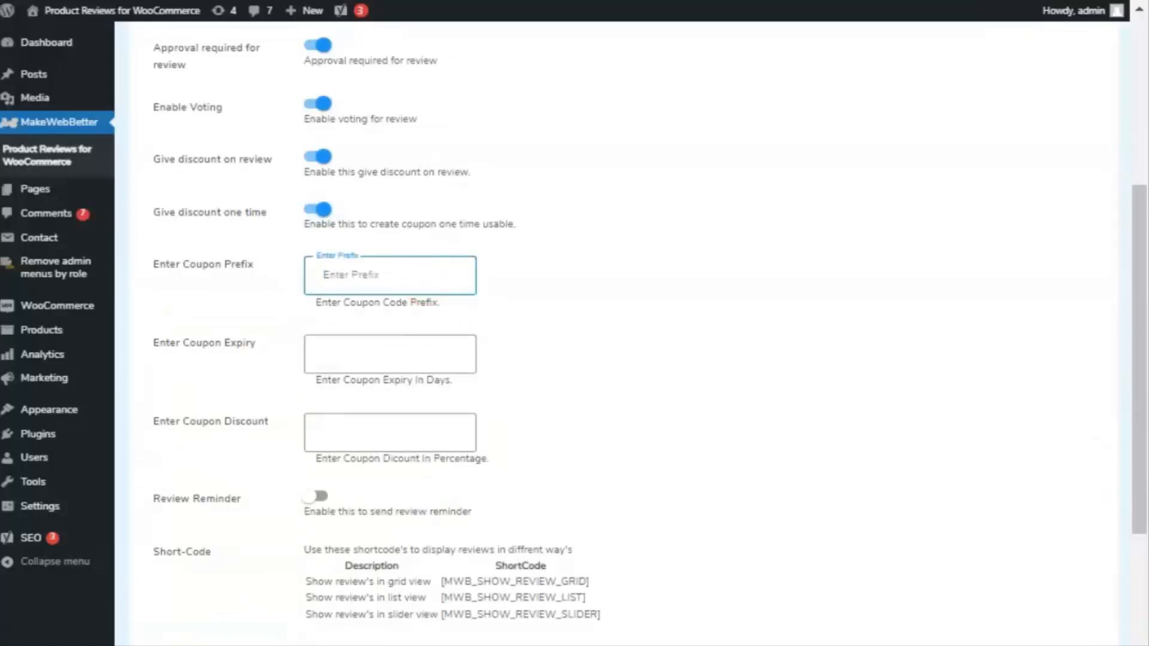
type("mwb_")
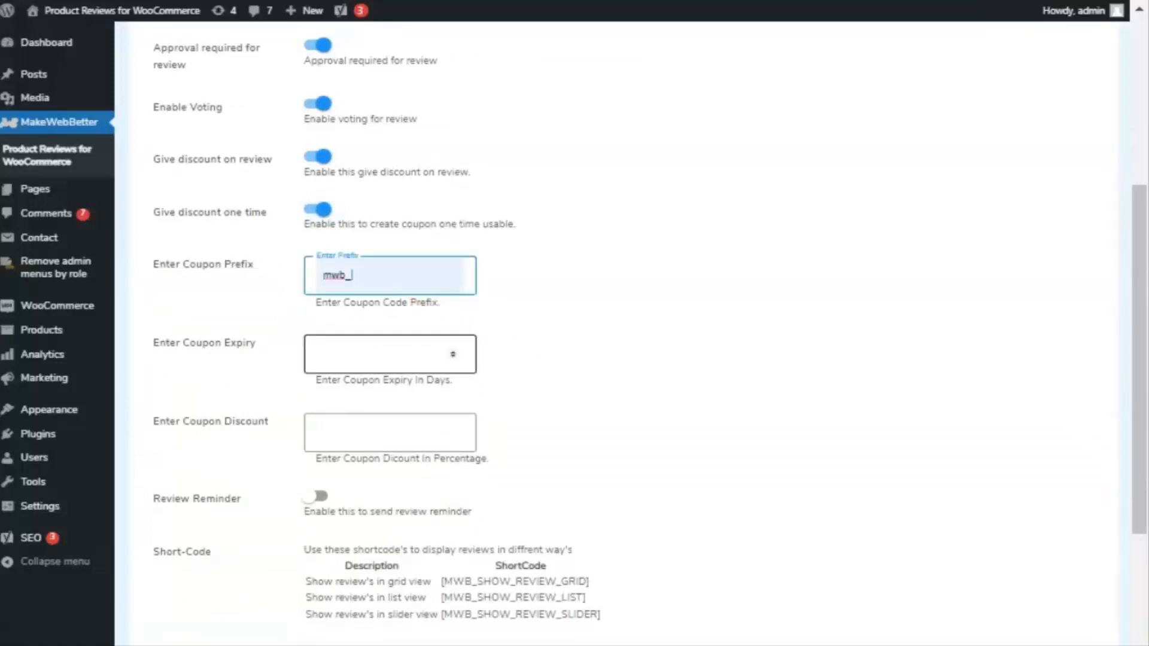
left_click(395, 355)
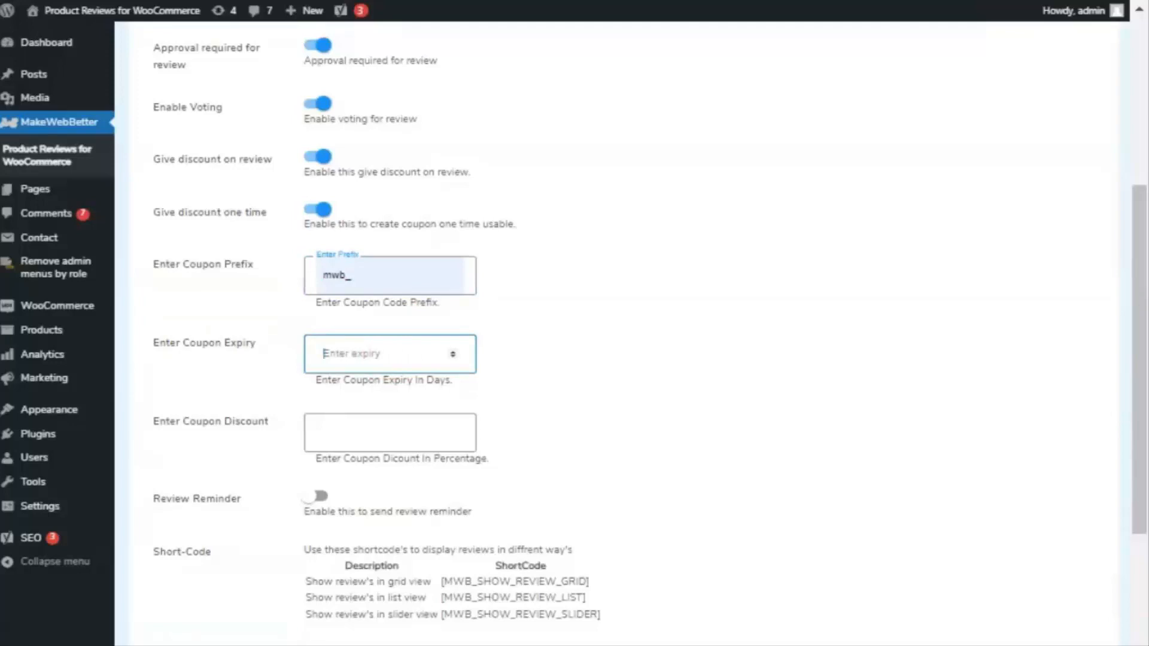
left_click(453, 352)
left_click(453, 351)
left_click(359, 436)
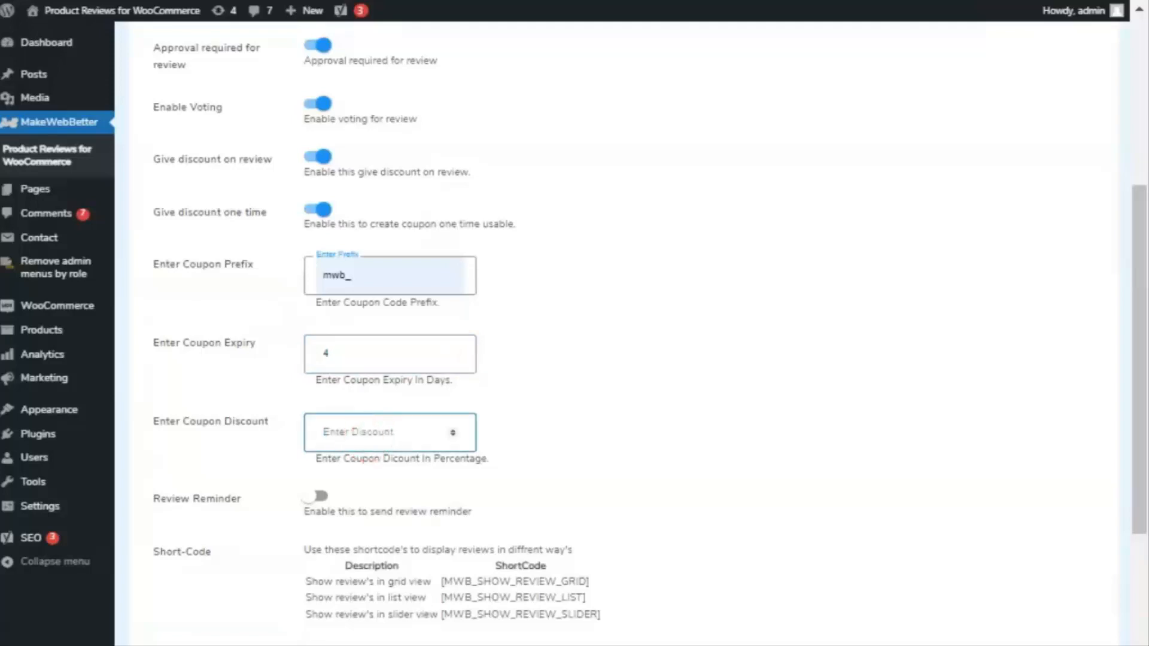
type("10")
Step: Enable Review Reminder in the plugin's general settings
scroll(453, 464, "down", 2)
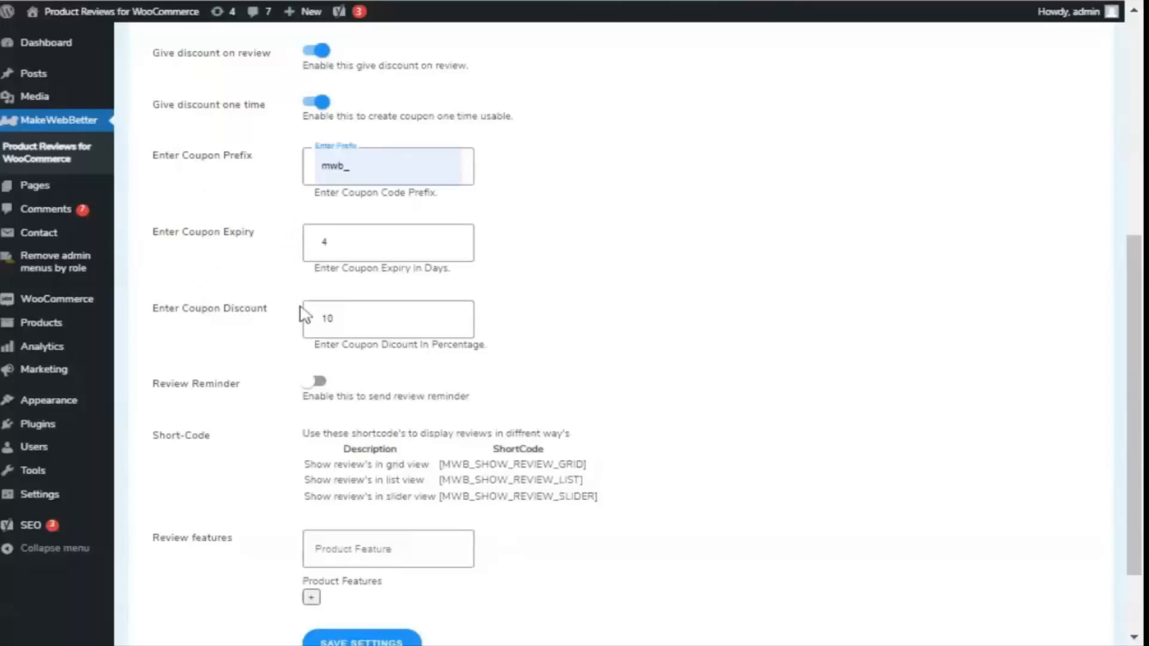
scroll(244, 374, "down", 2)
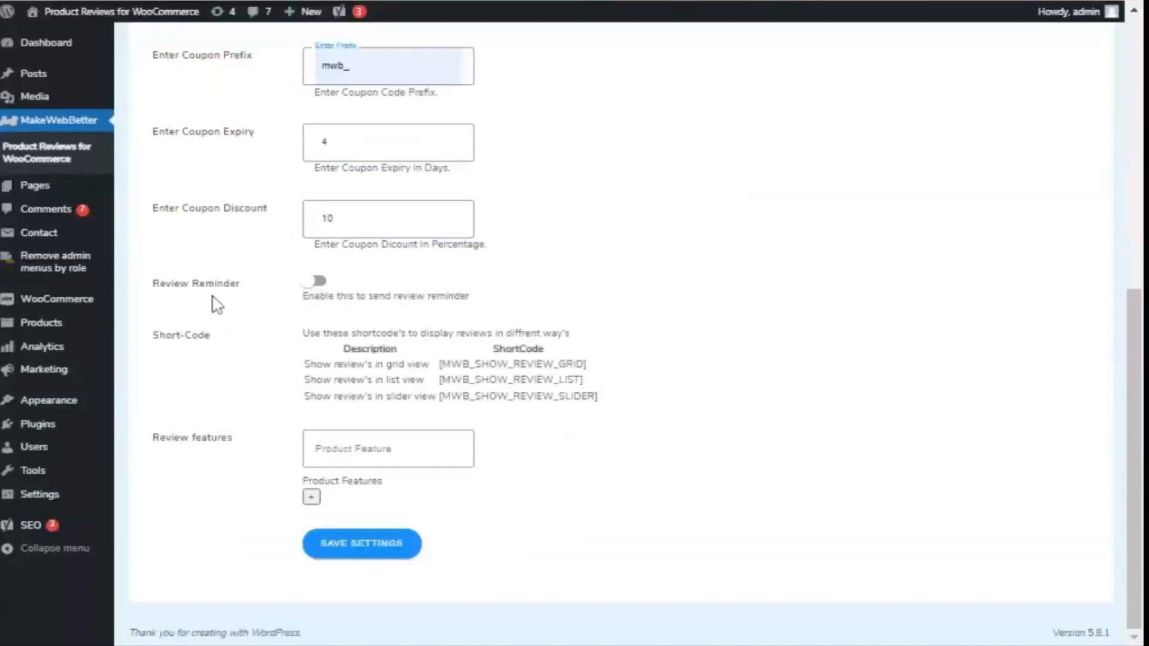
left_click(317, 282)
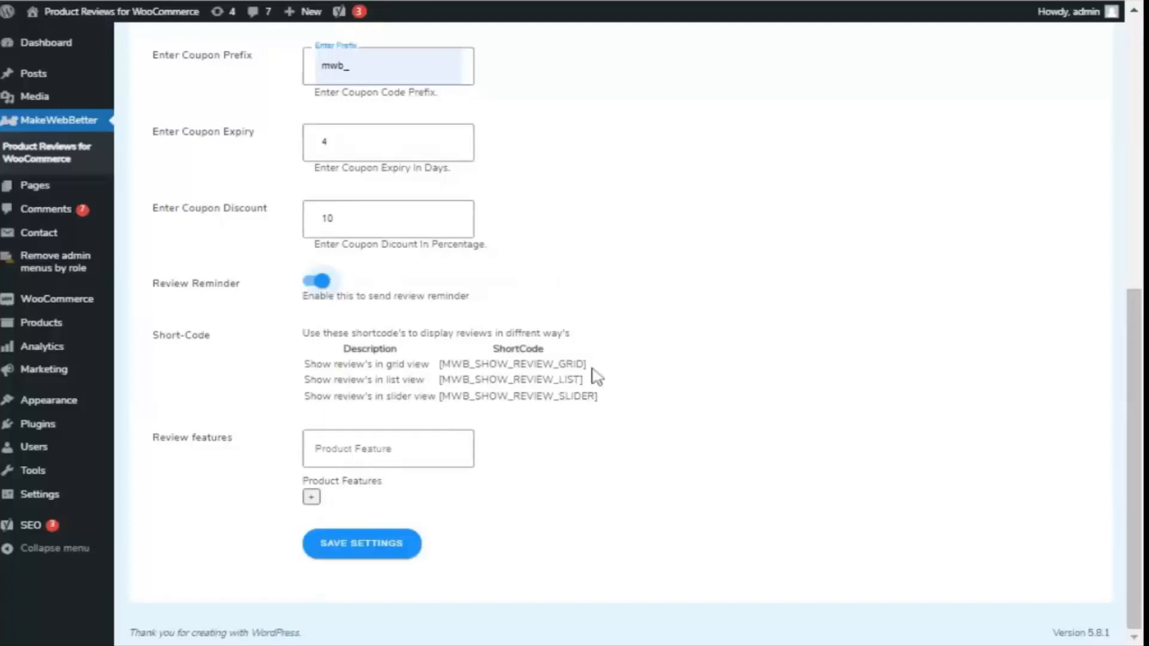
Step: Copy the grid view shortcode [MWB_SHOW_REVIEW_GRID] from the plugin's general settings
left_click_drag(589, 367, 434, 379)
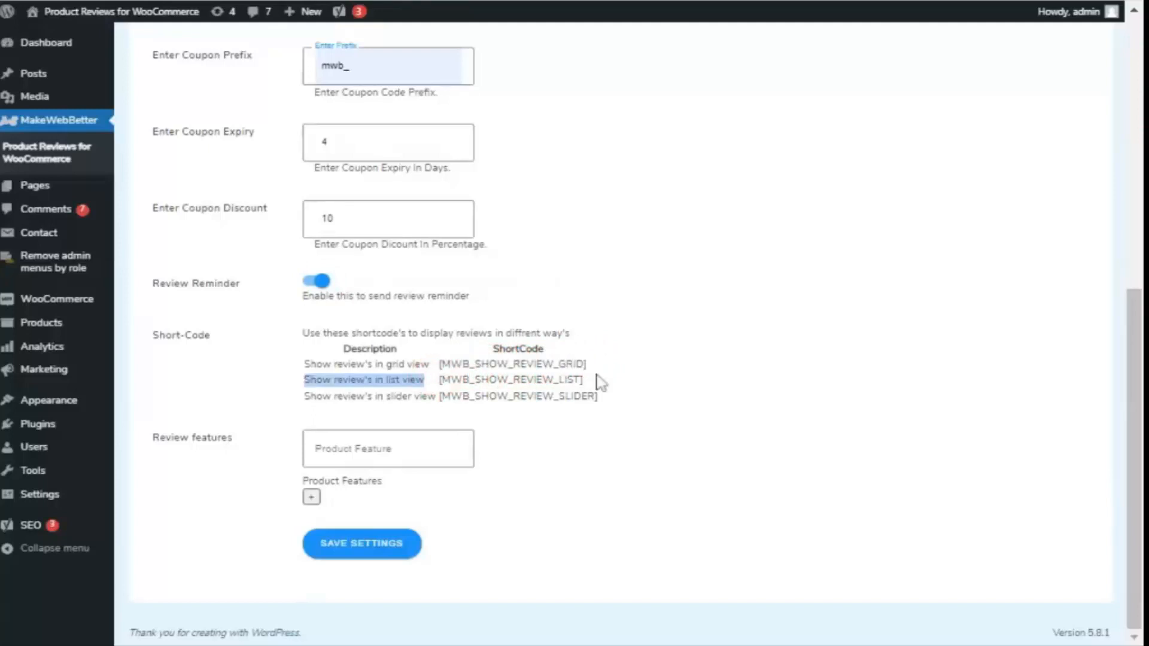
left_click_drag(590, 367, 440, 369)
key("ctrl+c")
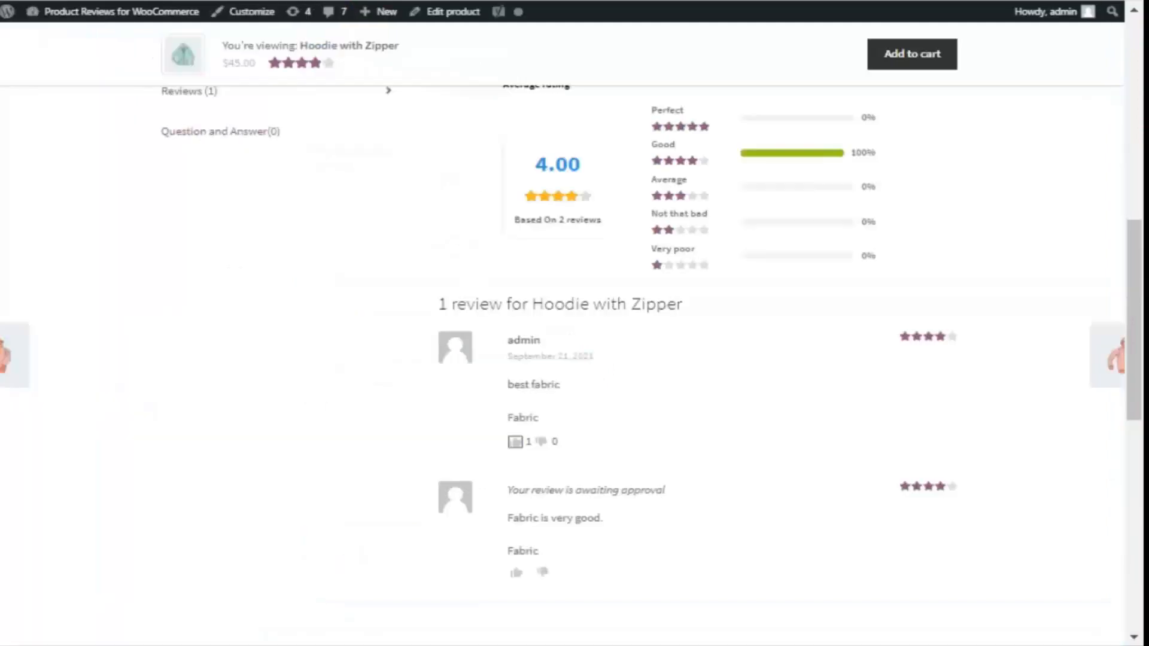
Step: Go from the Hoodie with Zipper page to the store's Cart page and open it for editing
scroll(321, 223, "up", 10)
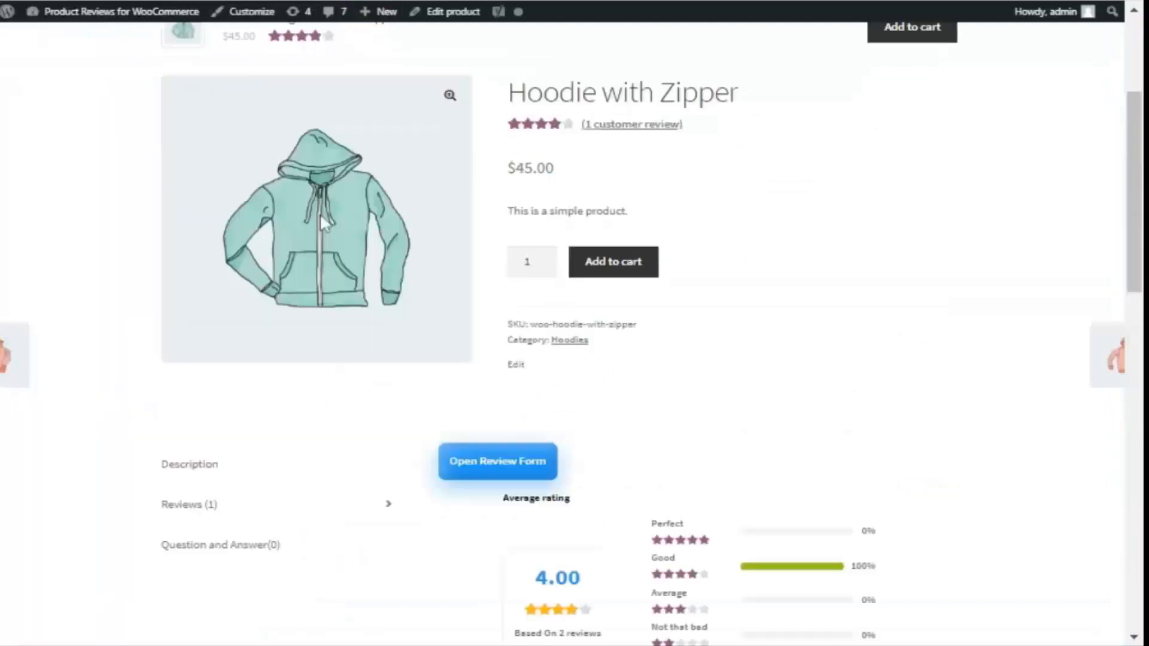
left_click(221, 201)
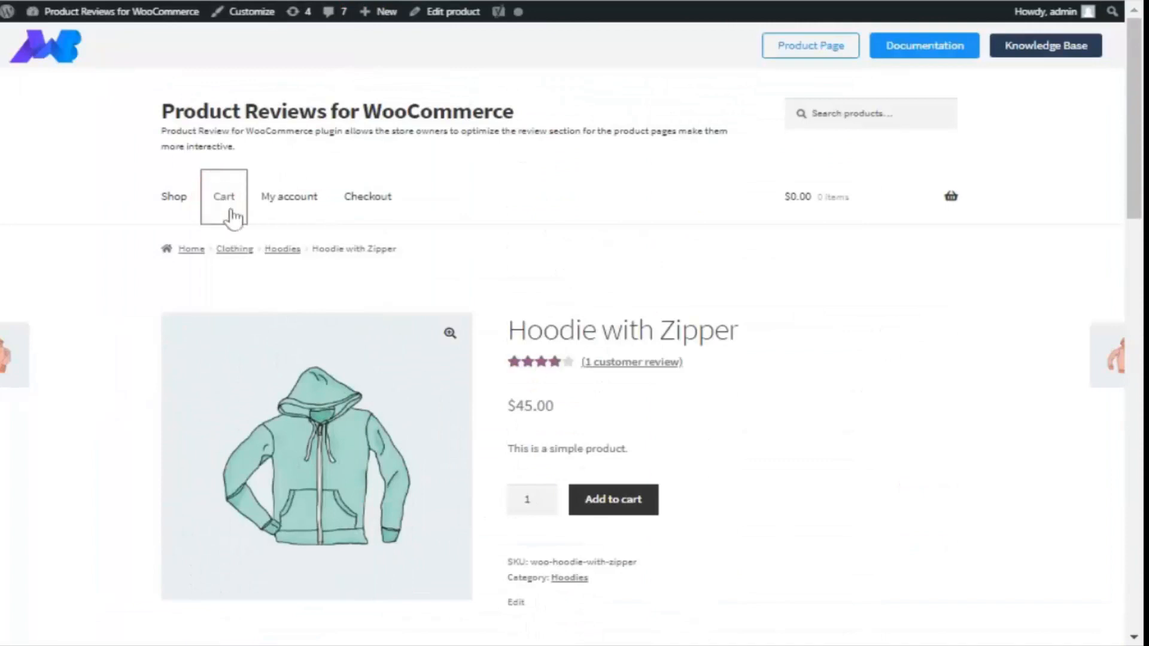
scroll(277, 410, "down", 2)
scroll(242, 504, "up", 2)
scroll(318, 454, "down", 2)
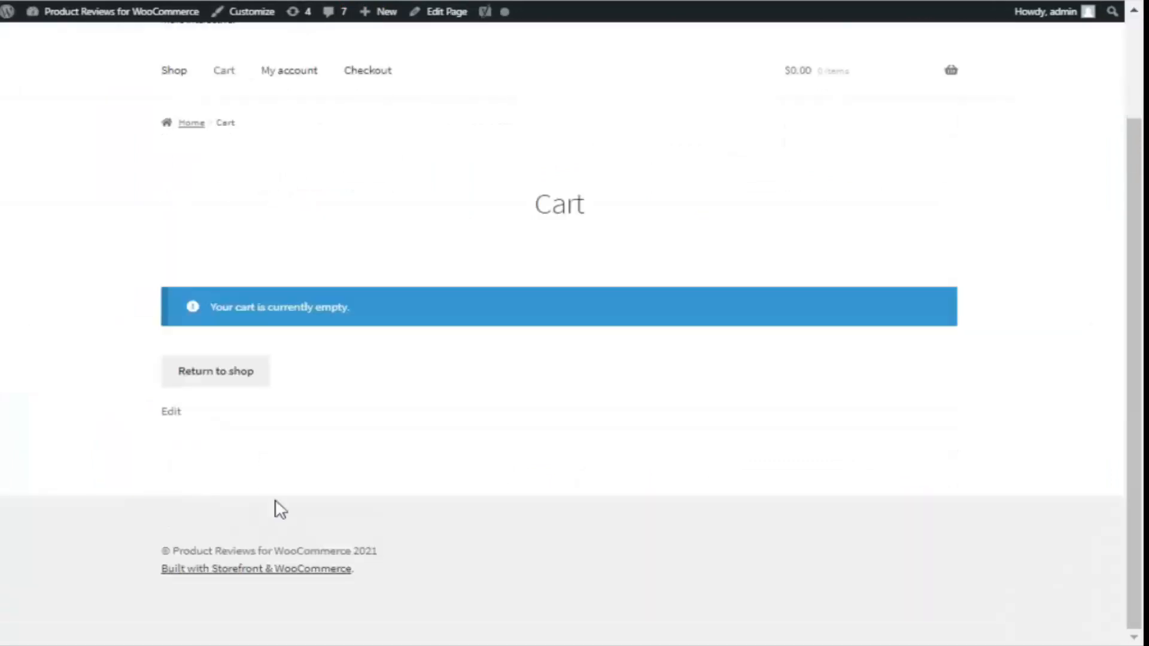
left_click(171, 413)
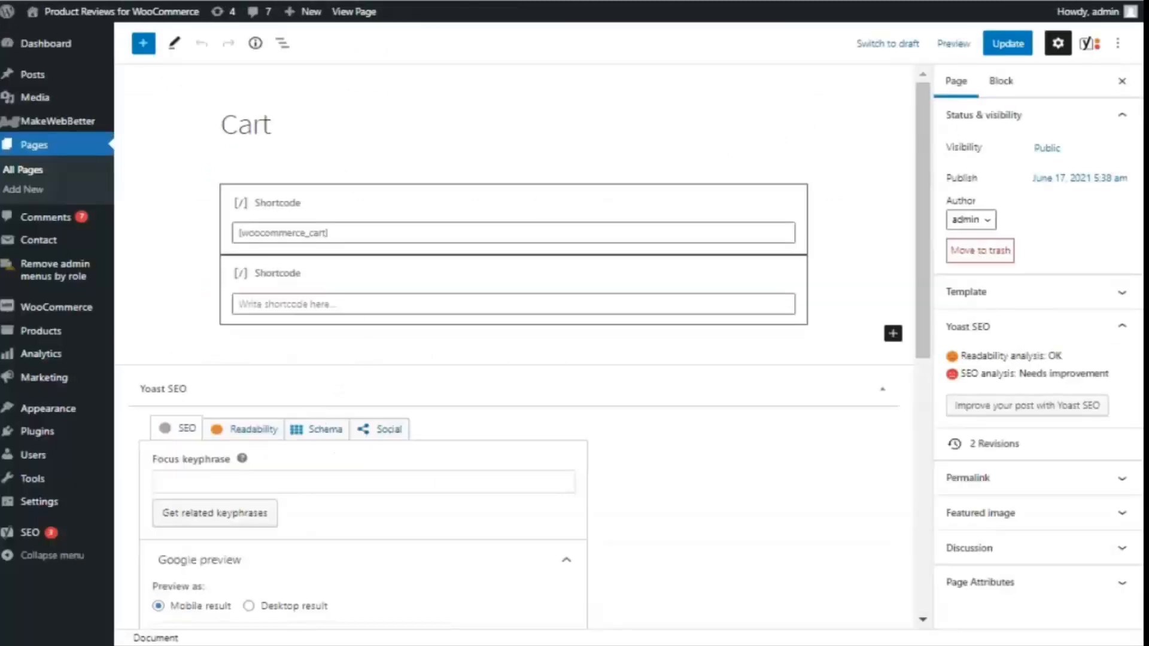
Step: Paste [MWB_SHOW_REVIEW_GRID] into the Cart page's empty shortcode block and view the review grid on the live page
left_click(401, 305)
key("ctrl+v")
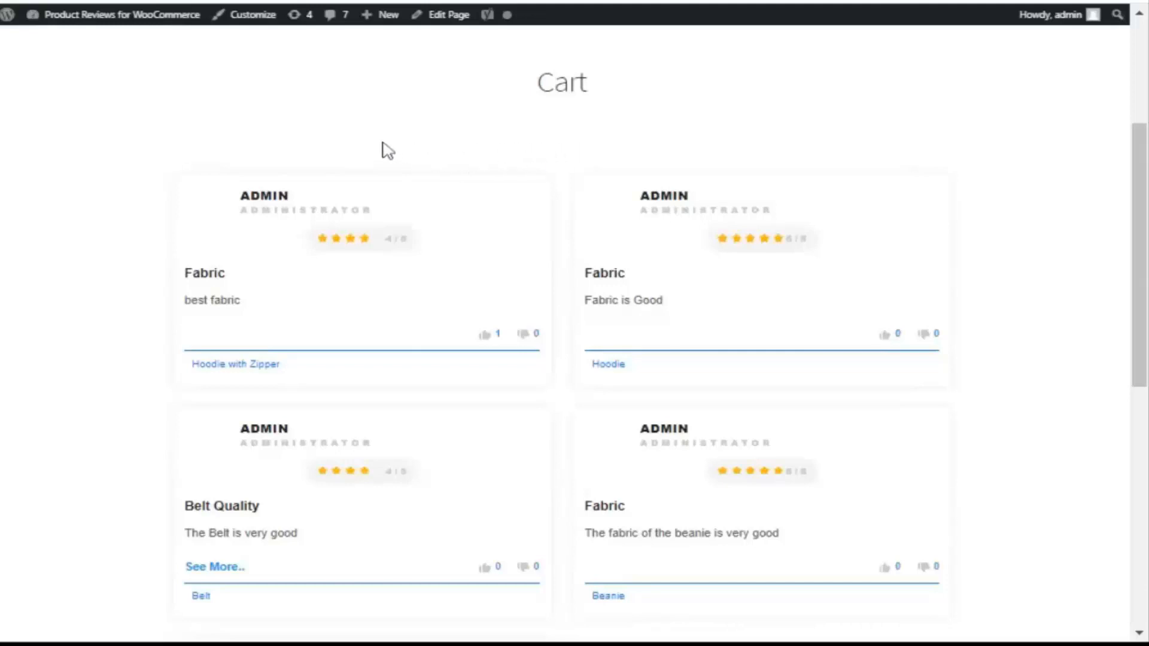
scroll(464, 356, "down", 5)
scroll(444, 418, "up", 5)
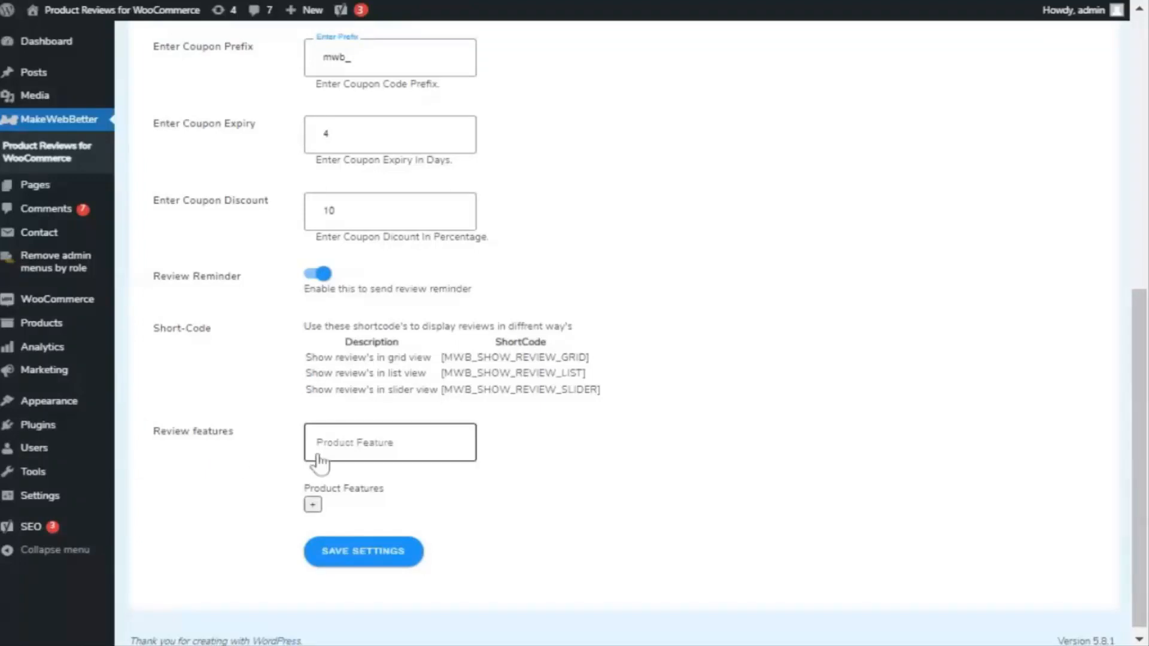
Step: Add fabric and Color as review features in the plugin's general settings and save them
left_click(392, 443)
type("fabric")
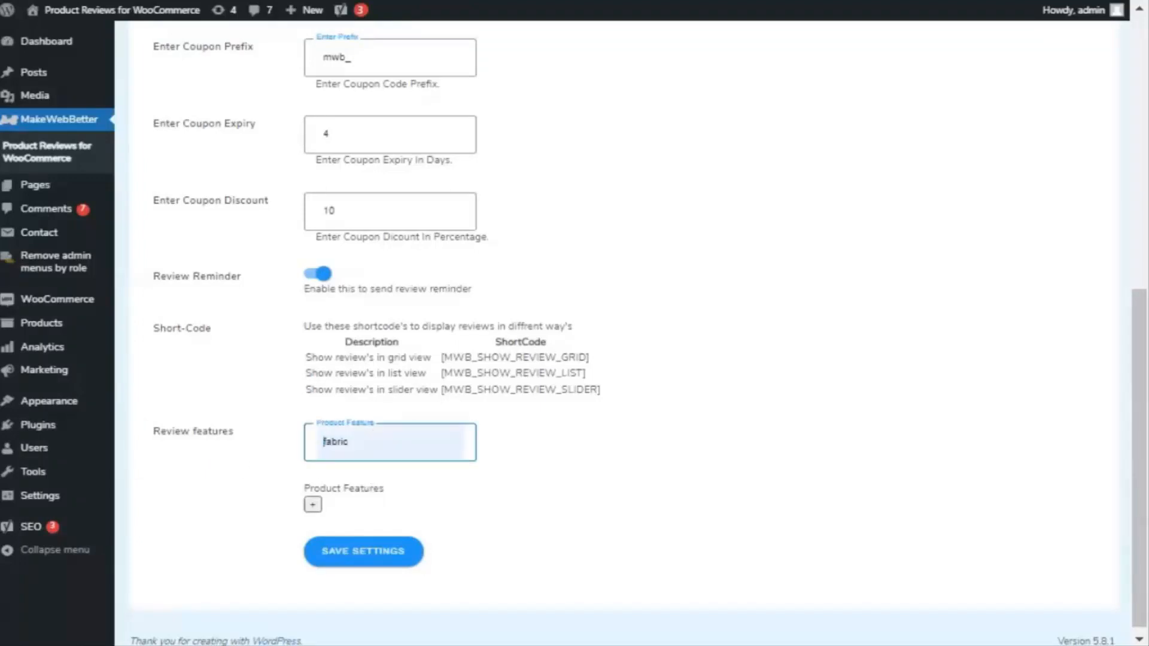
left_click(313, 504)
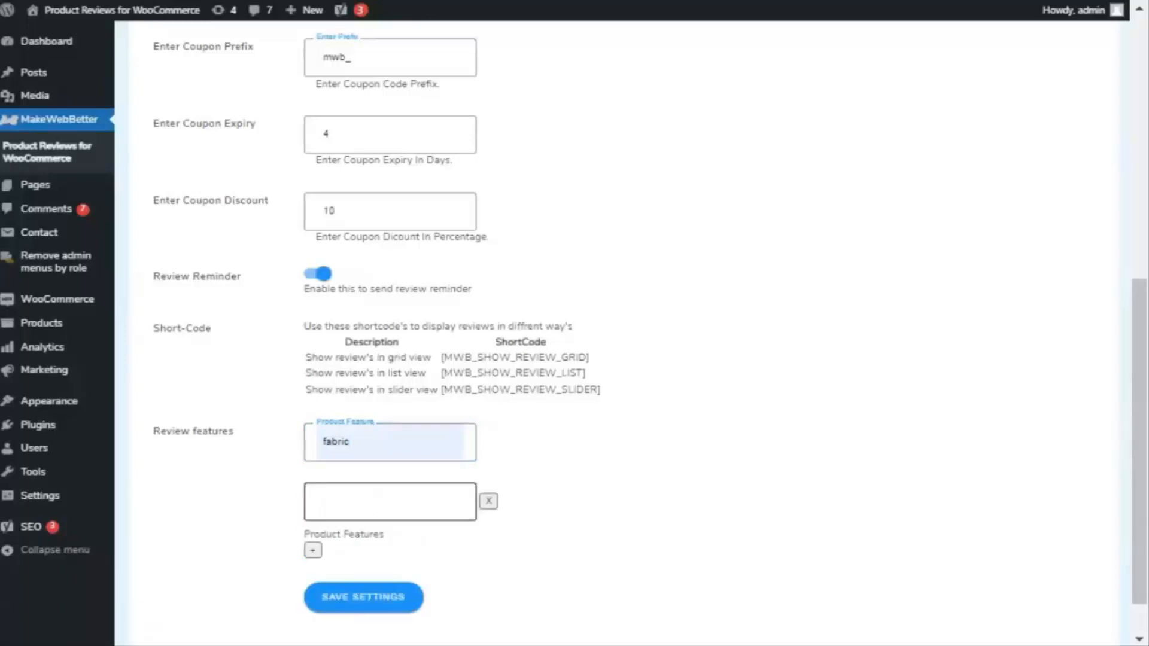
left_click(323, 502)
left_click(321, 533)
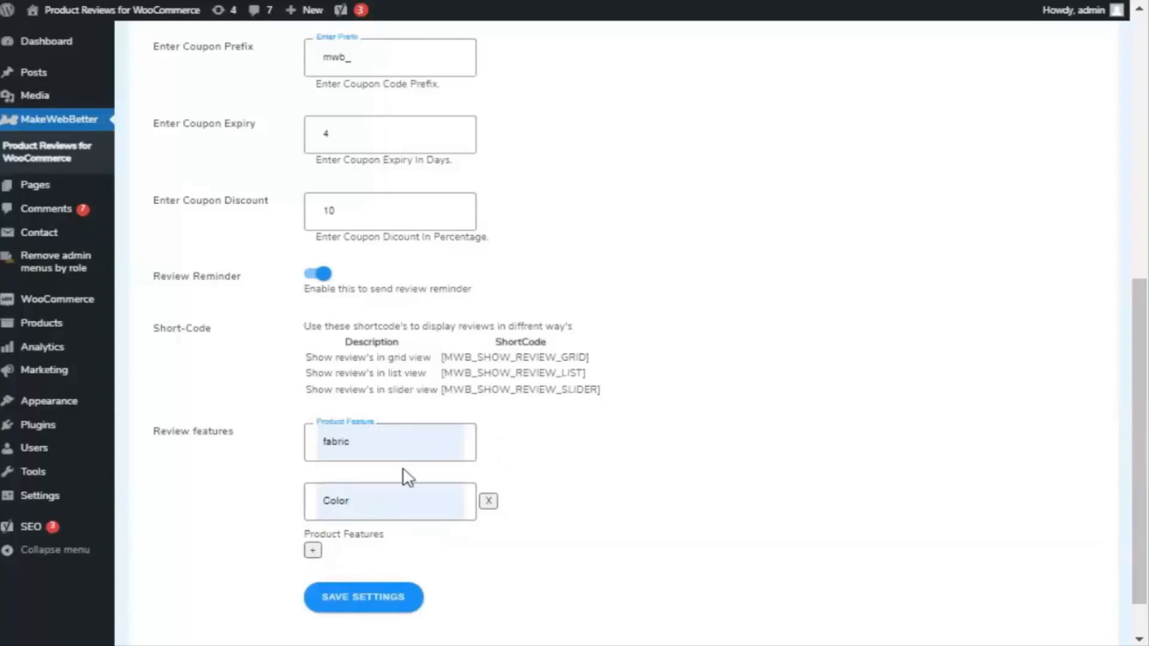
scroll(407, 477, "down", 1)
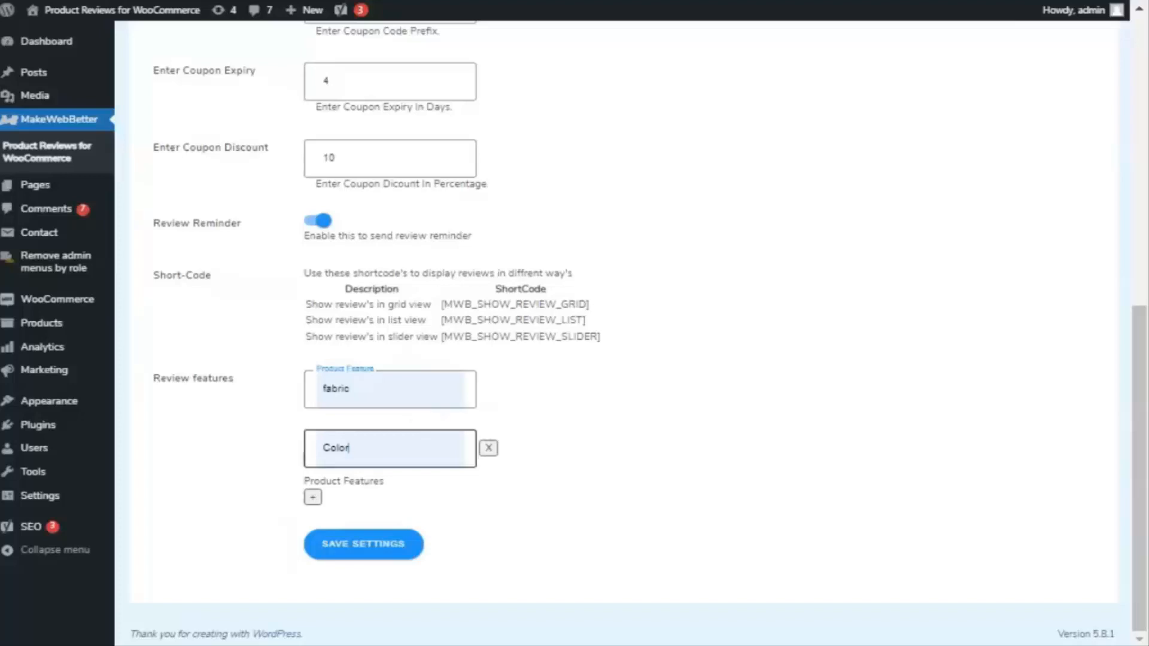
left_click(379, 549)
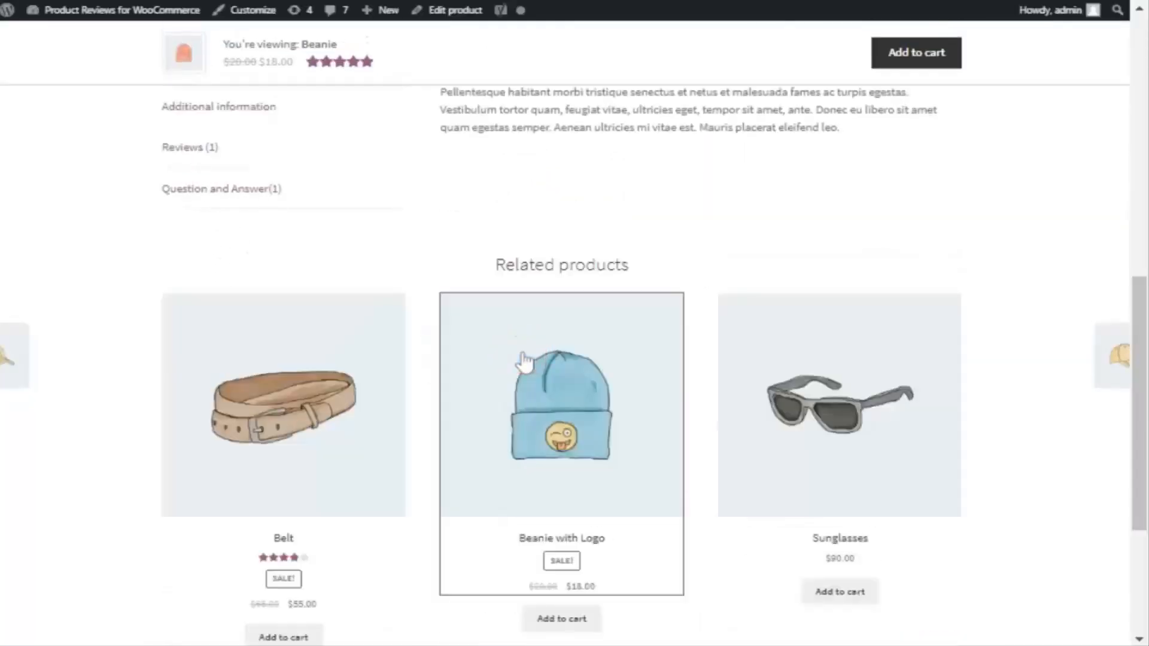
Step: Open the review form from the reviews section of the Beanie with Logo product page
left_click(516, 429)
scroll(458, 368, "down", 14)
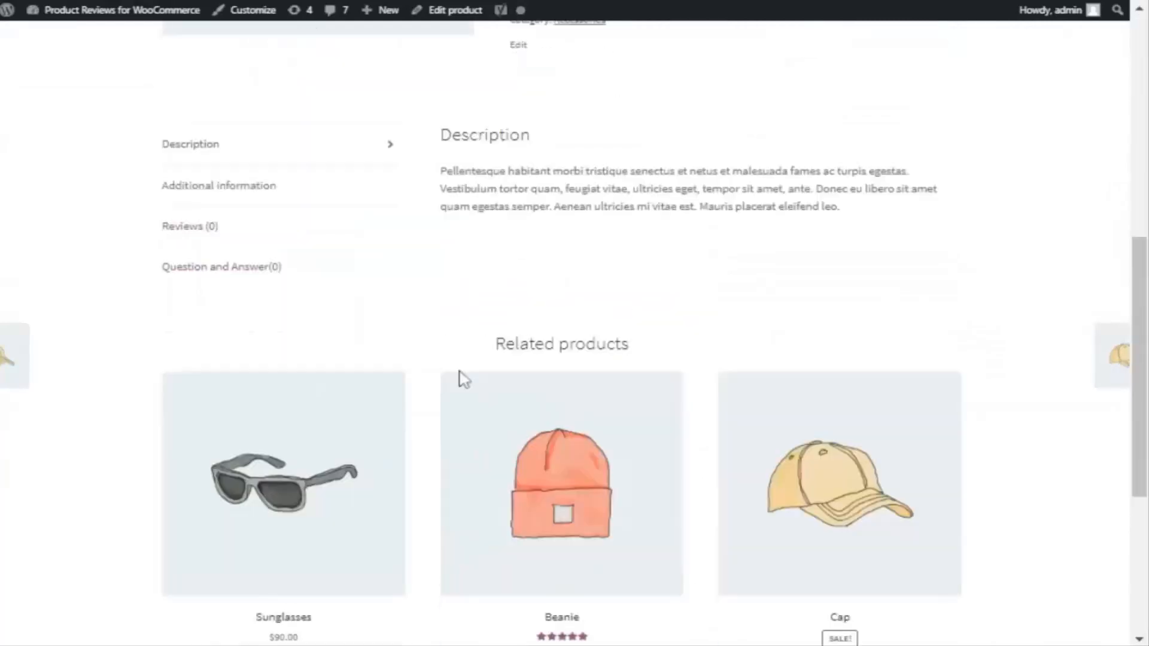
scroll(462, 382, "up", 5)
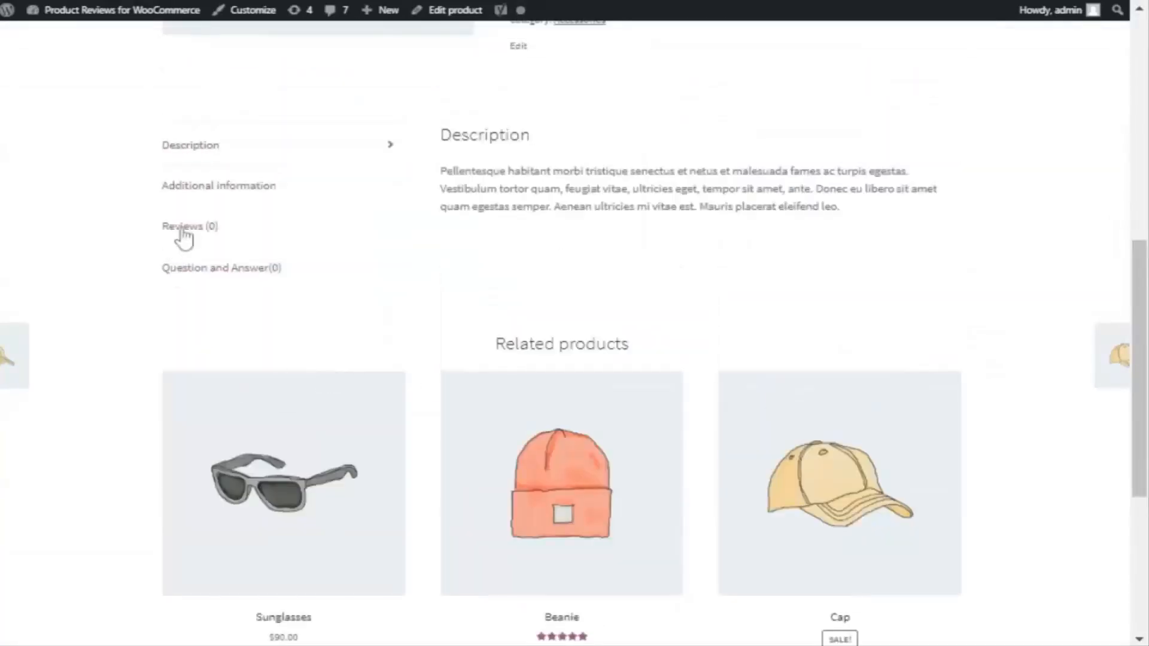
scroll(367, 329, "up", 2)
scroll(207, 260, "down", 2)
left_click(204, 226)
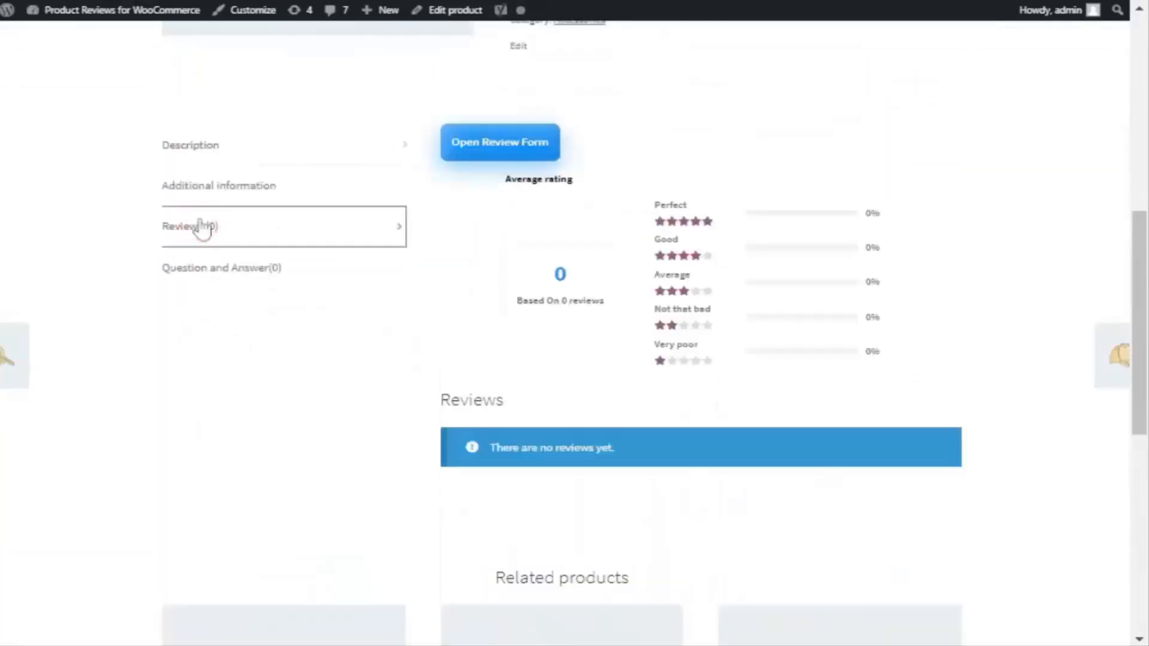
left_click(515, 142)
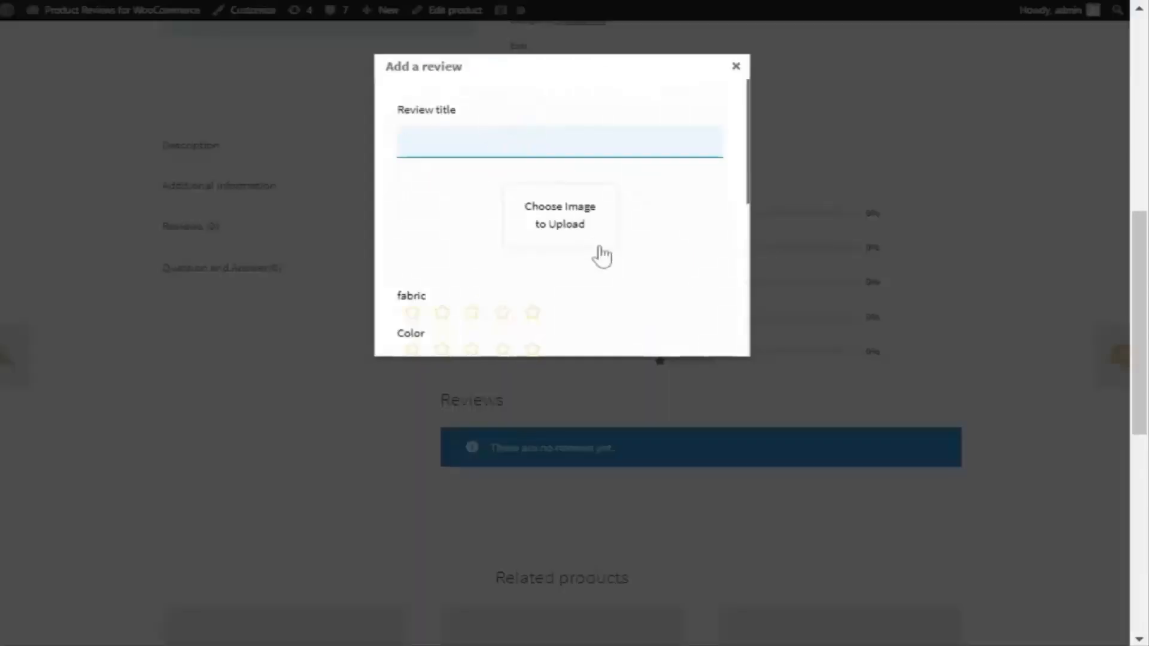
Step: Examine the review form's feature rating fields for fabric and Color, then close the form
scroll(600, 254, "down", 5)
scroll(601, 254, "up", 3)
scroll(491, 255, "down", 2)
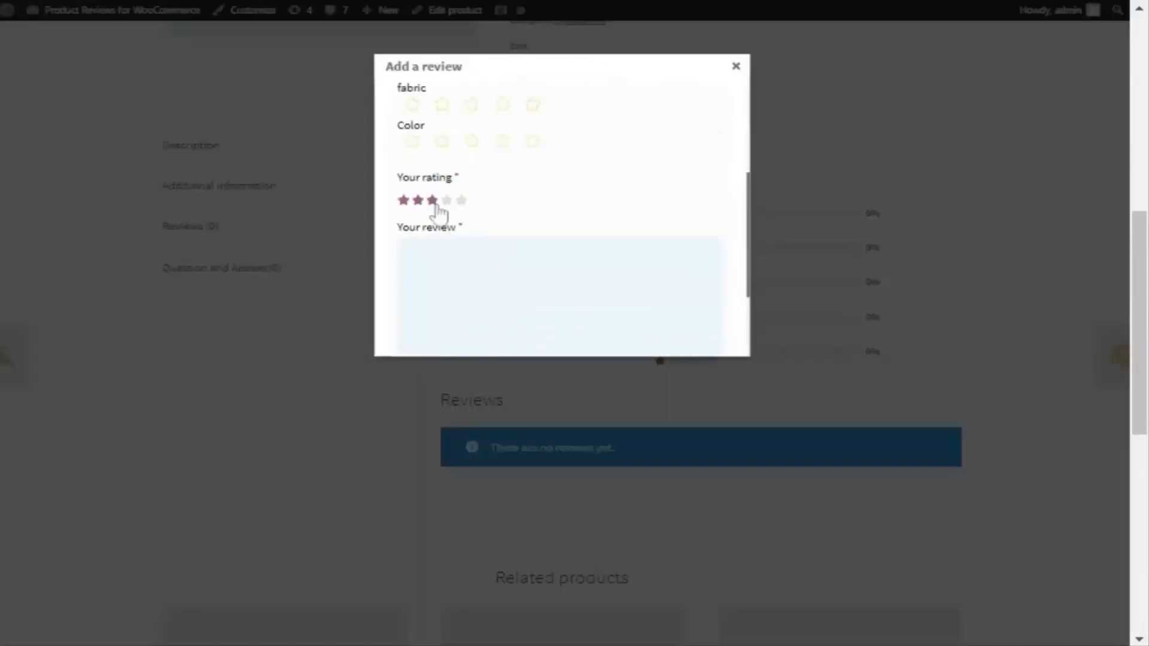
scroll(457, 178, "up", 2)
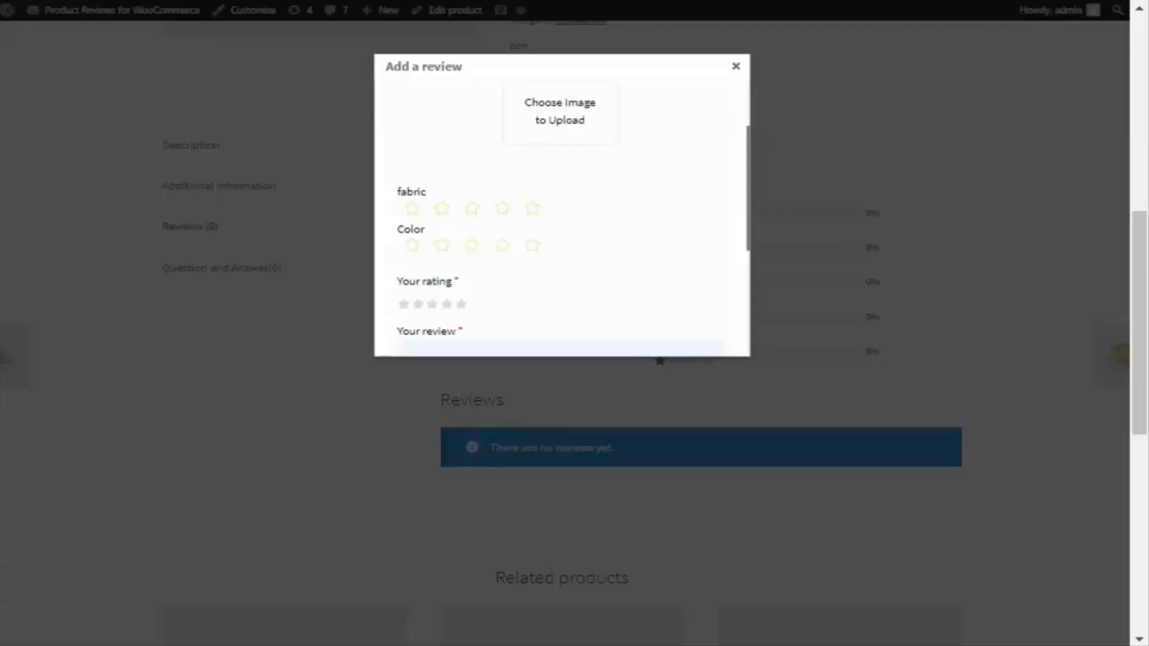
scroll(559, 259, "down", 2)
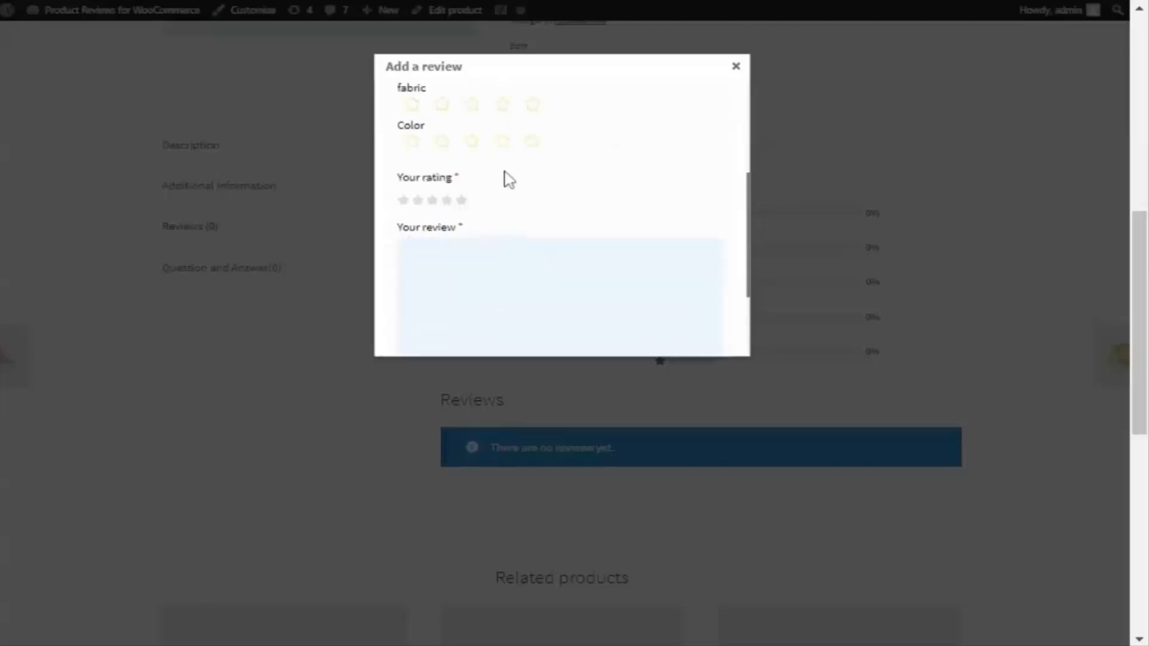
scroll(509, 176, "up", 2)
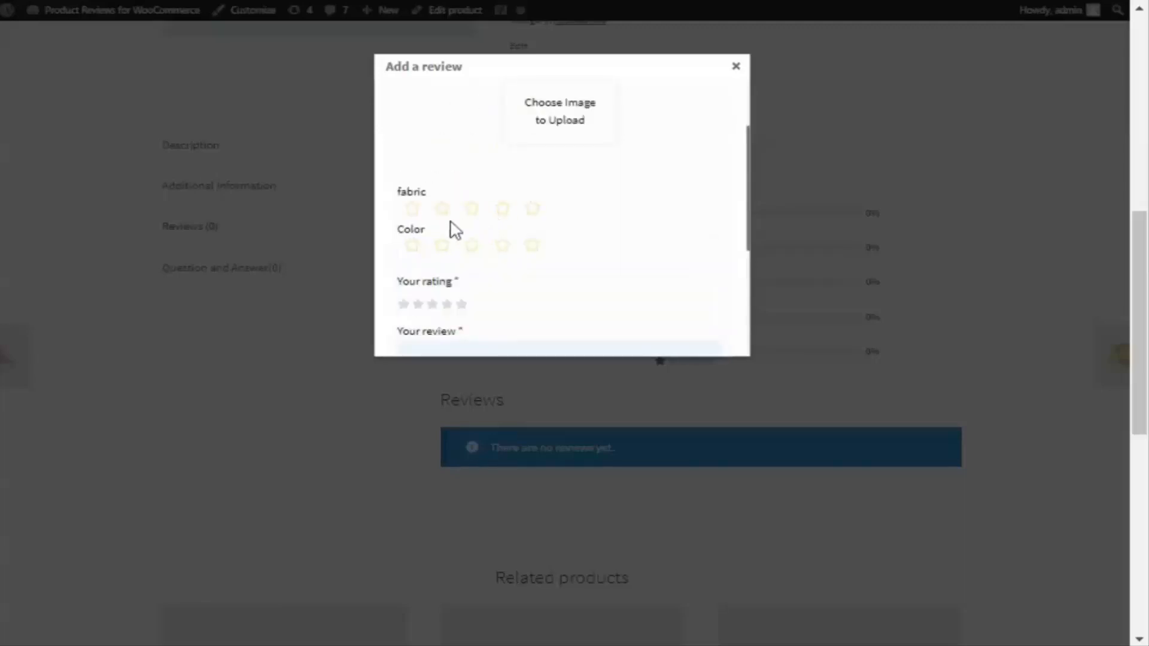
left_click(736, 67)
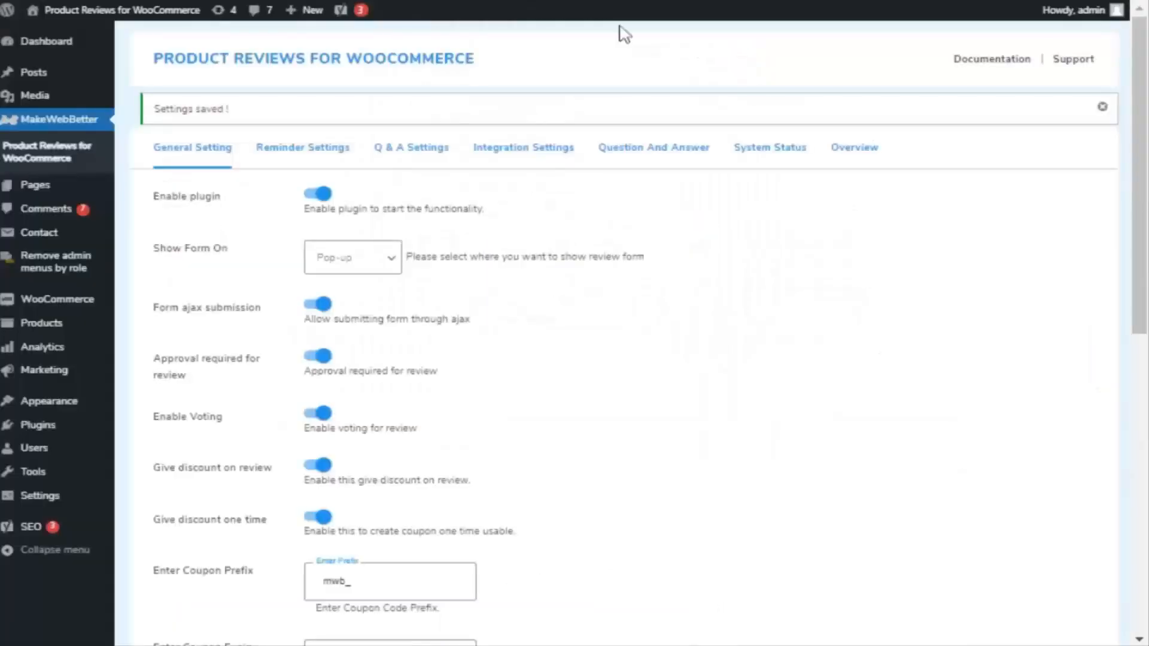
Step: Open the product reviews list in the WordPress admin
scroll(617, 401, "down", 10)
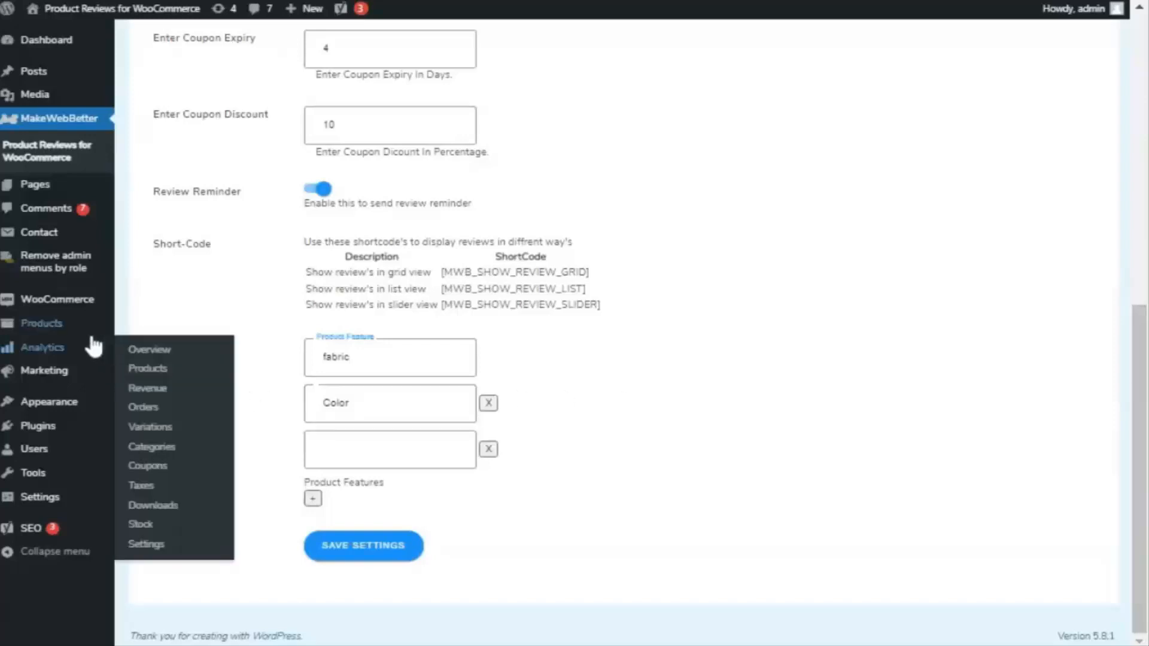
mouse_move(53, 326)
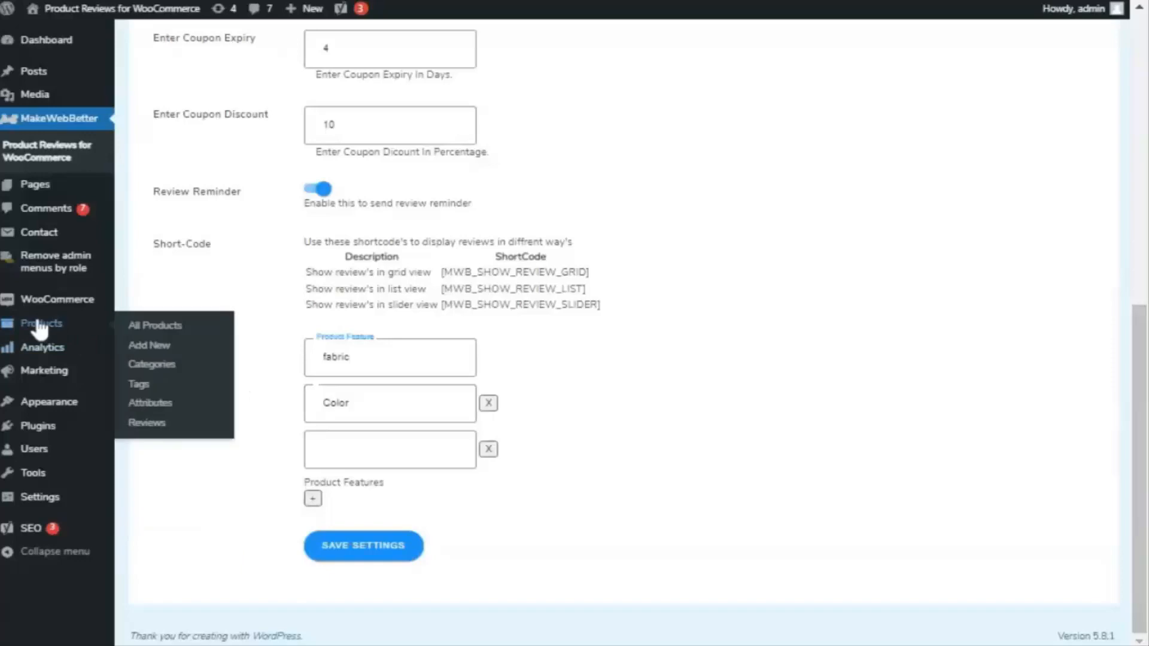
left_click(150, 424)
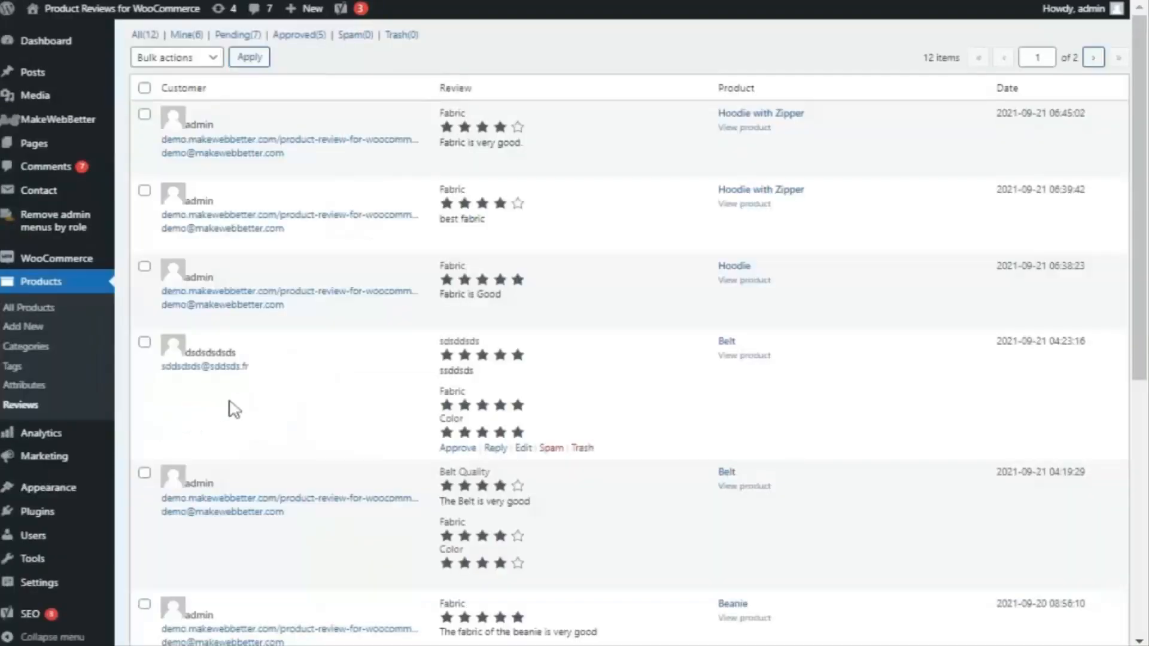
Step: Export the product reviews as a CSV file and dismiss the browser's download bar
scroll(290, 385, "down", 6)
scroll(290, 385, "up", 6)
scroll(294, 389, "down", 6)
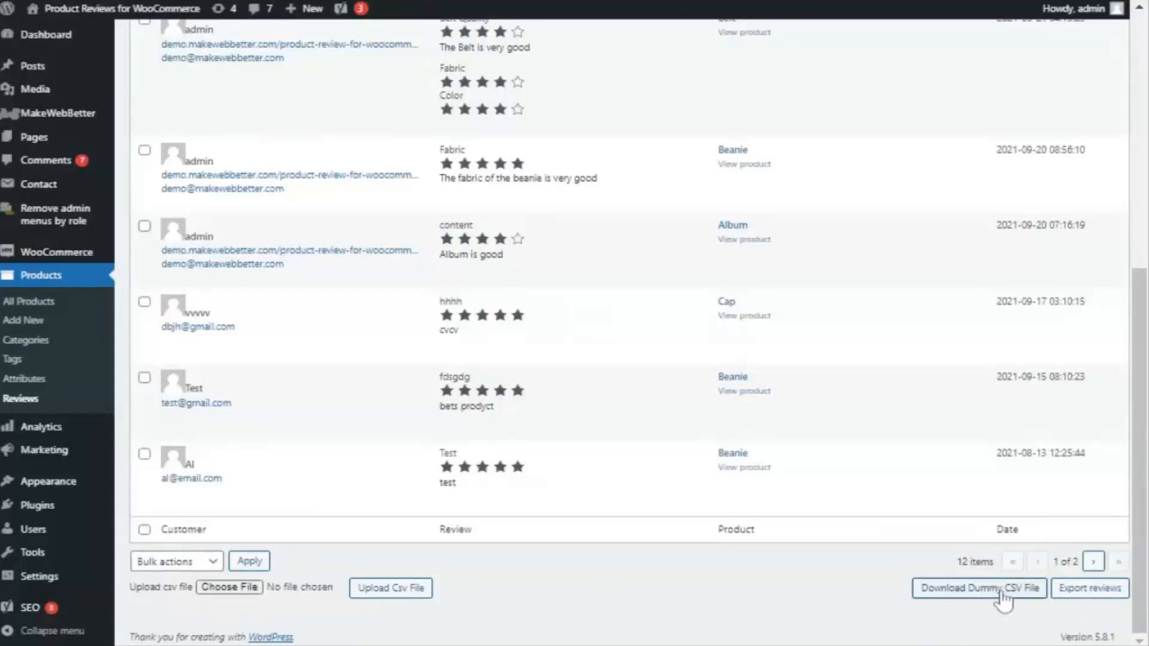
left_click(1072, 592)
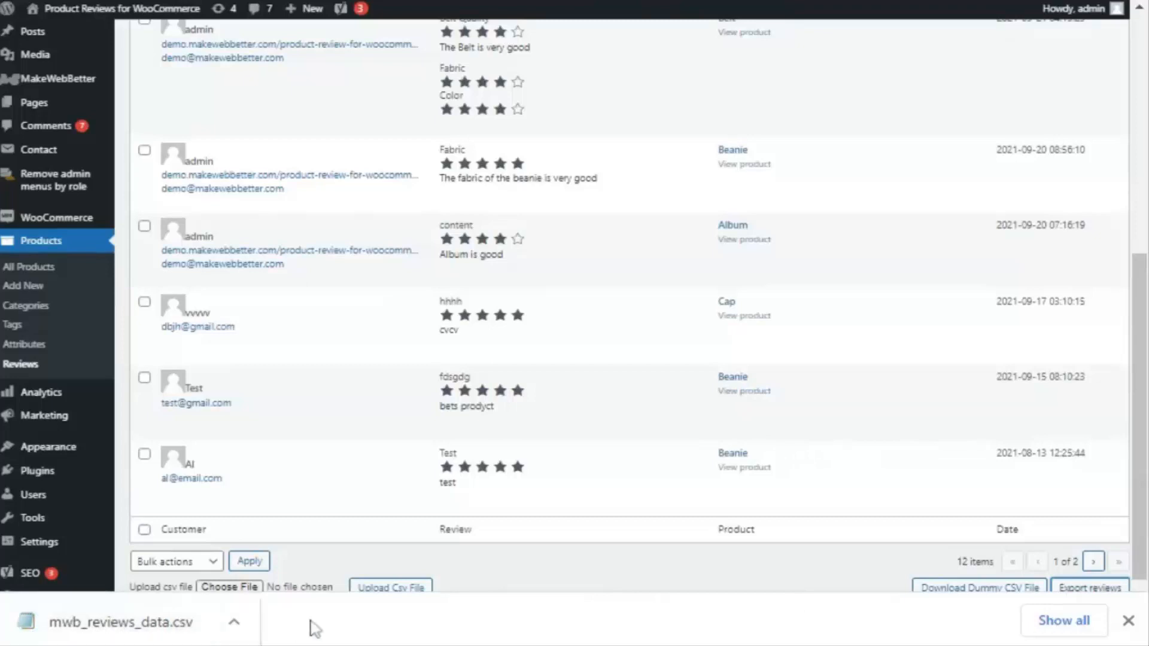
left_click(1129, 621)
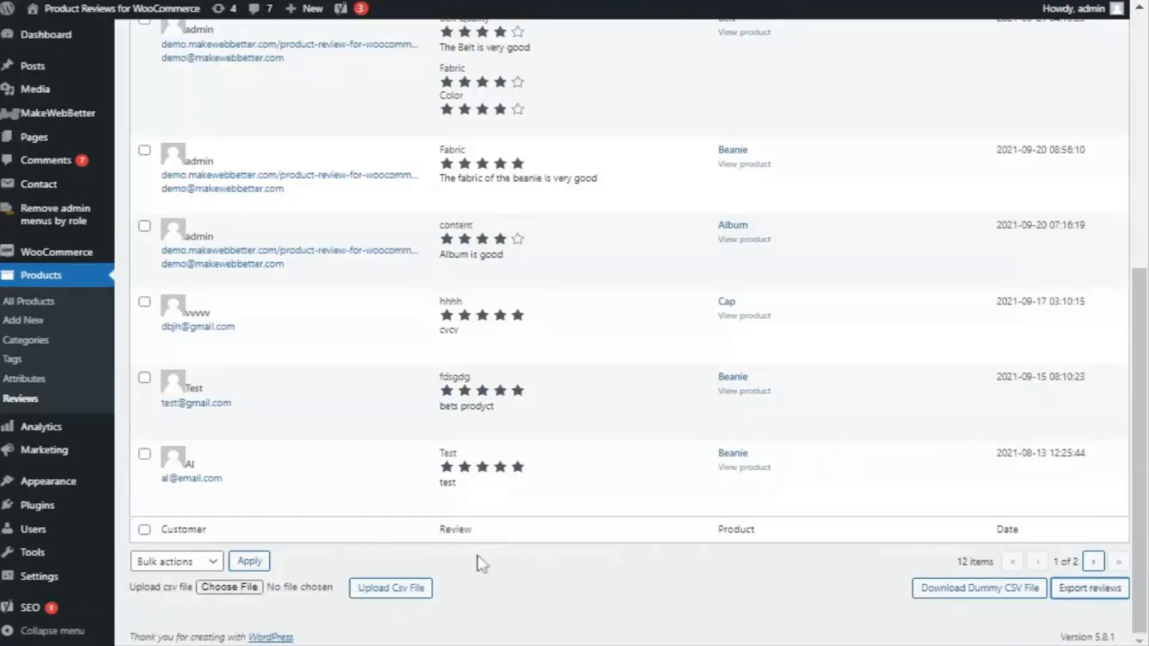
Step: Upload a CSV file of product reviews and look through the updated reviews list
left_click(404, 591)
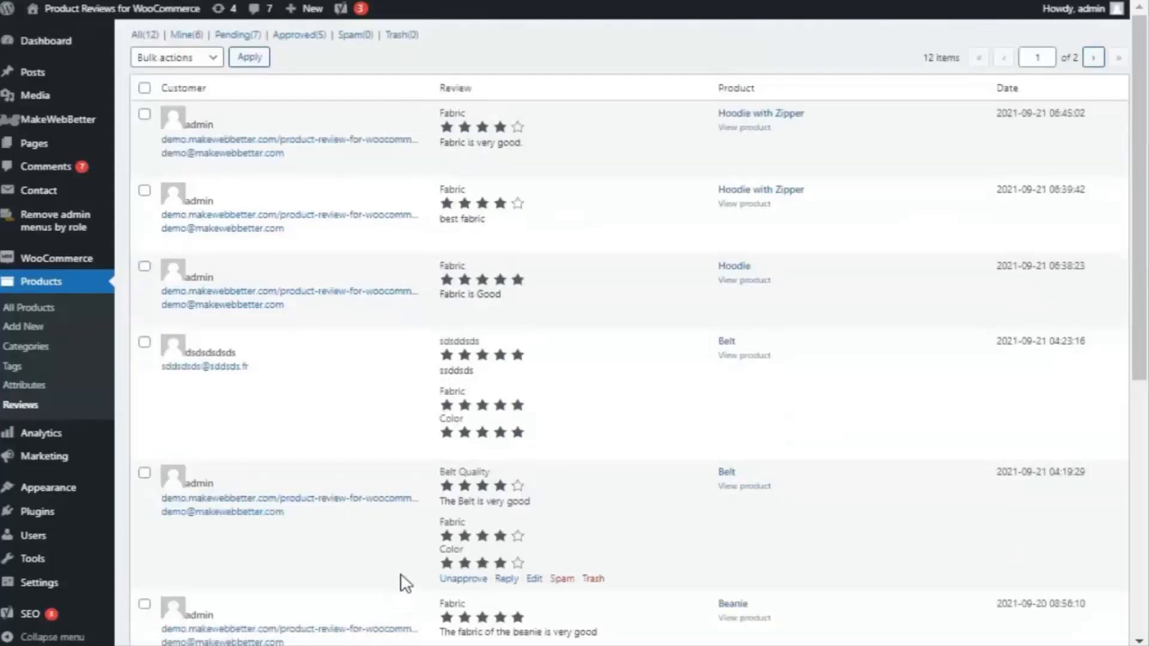
scroll(383, 509, "down", 7)
scroll(383, 514, "down", 1)
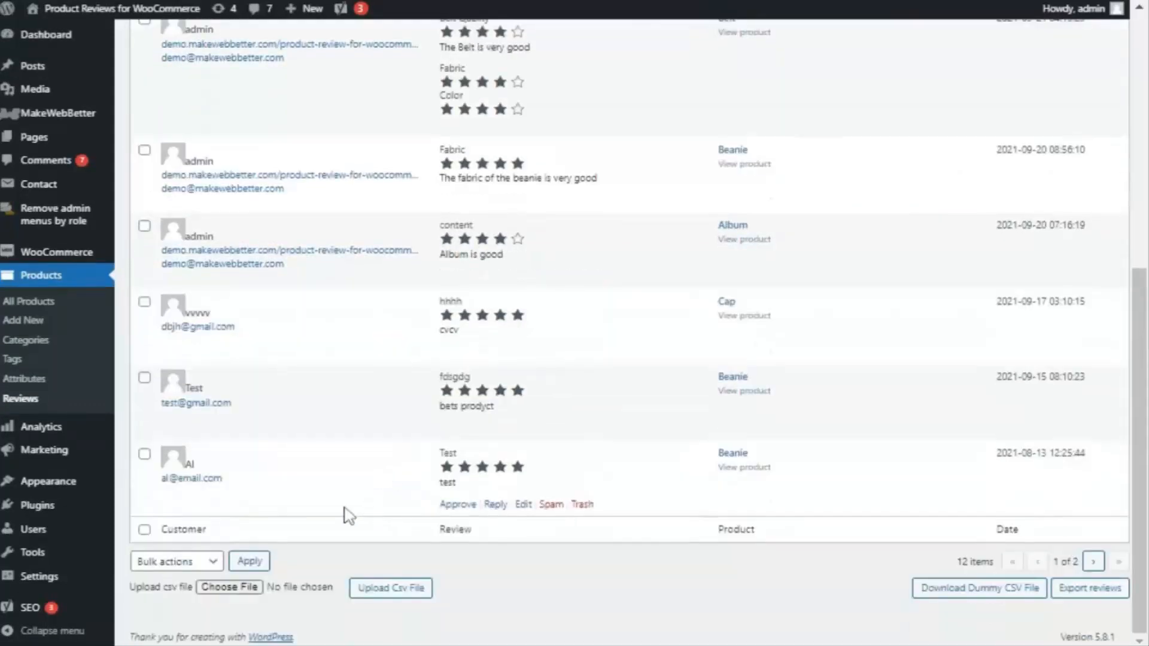
left_click(214, 587)
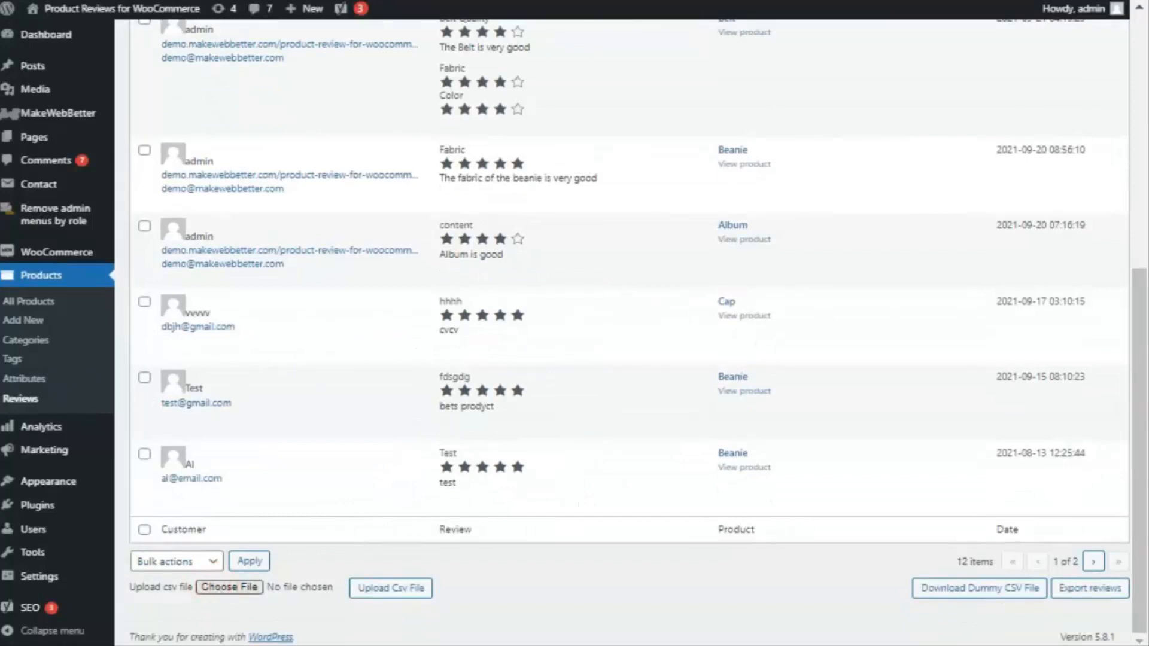
left_click(405, 591)
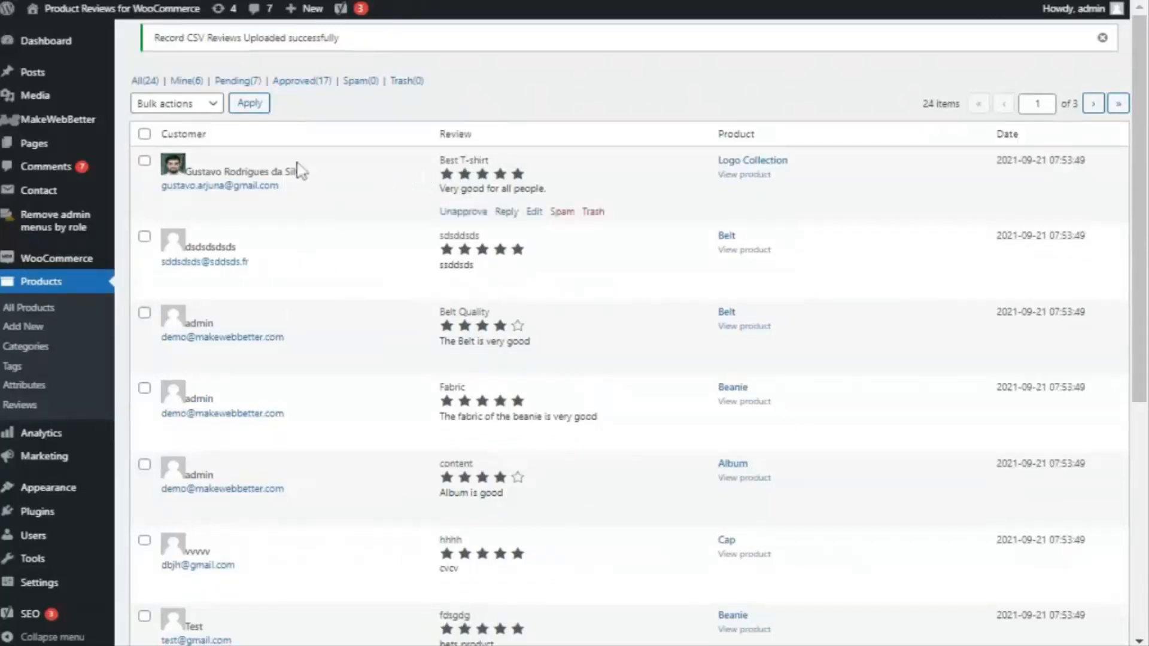
scroll(296, 458, "down", 3)
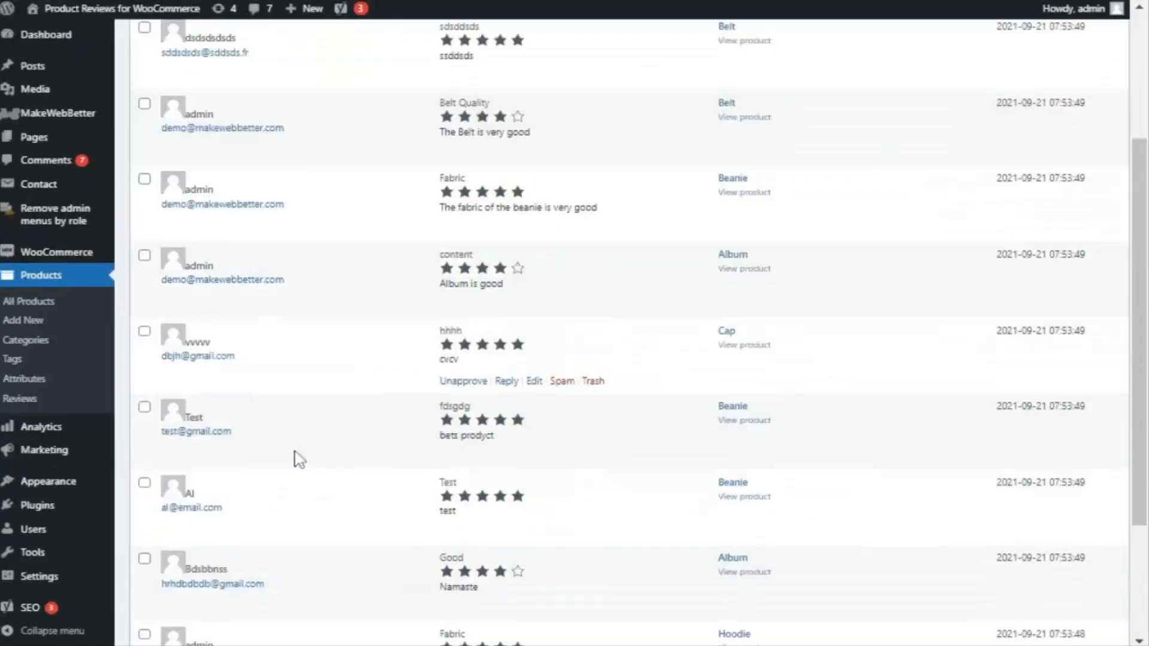
scroll(296, 458, "down", 3)
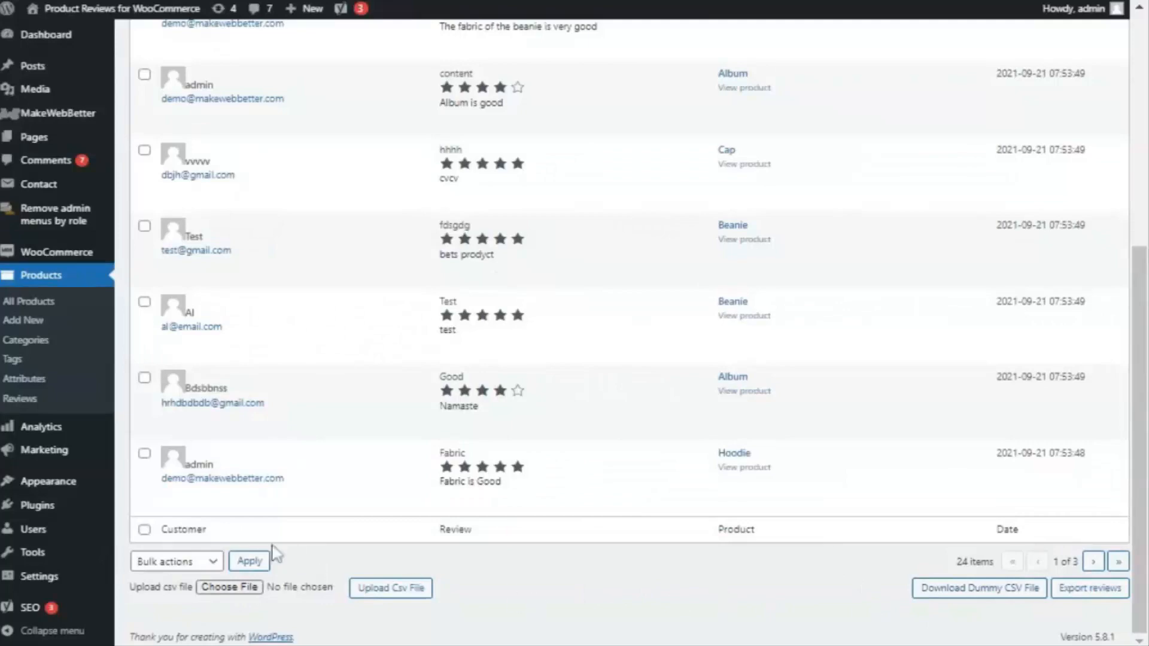
scroll(210, 533, "up", 5)
scroll(203, 521, "down", 5)
scroll(204, 519, "up", 5)
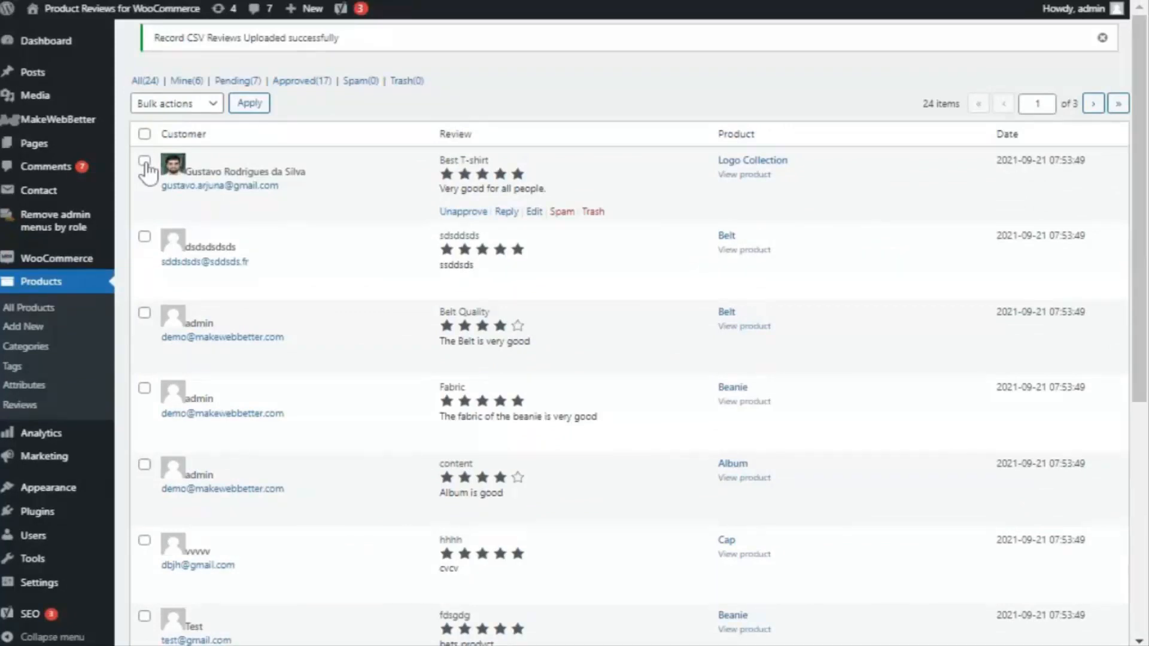
Step: Move the first three reviews in the list, one for Logo Collection and two for Belt, to the trash with a bulk action
left_click(144, 160)
left_click(144, 237)
left_click(144, 314)
scroll(250, 326, "down", 5)
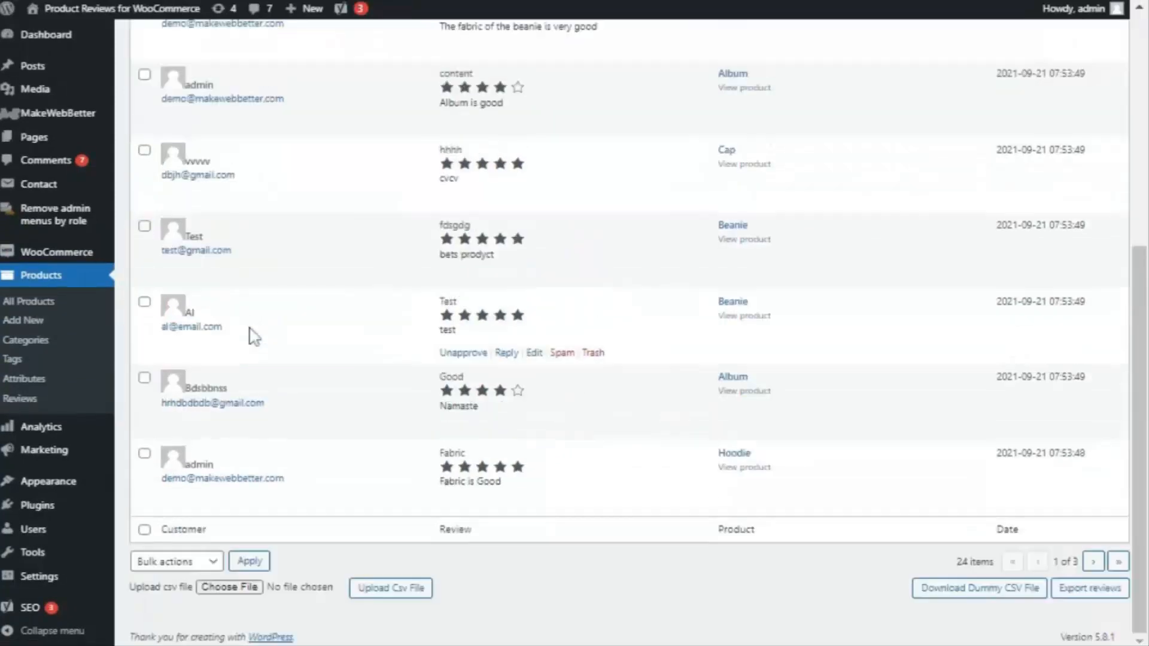
left_click(199, 566)
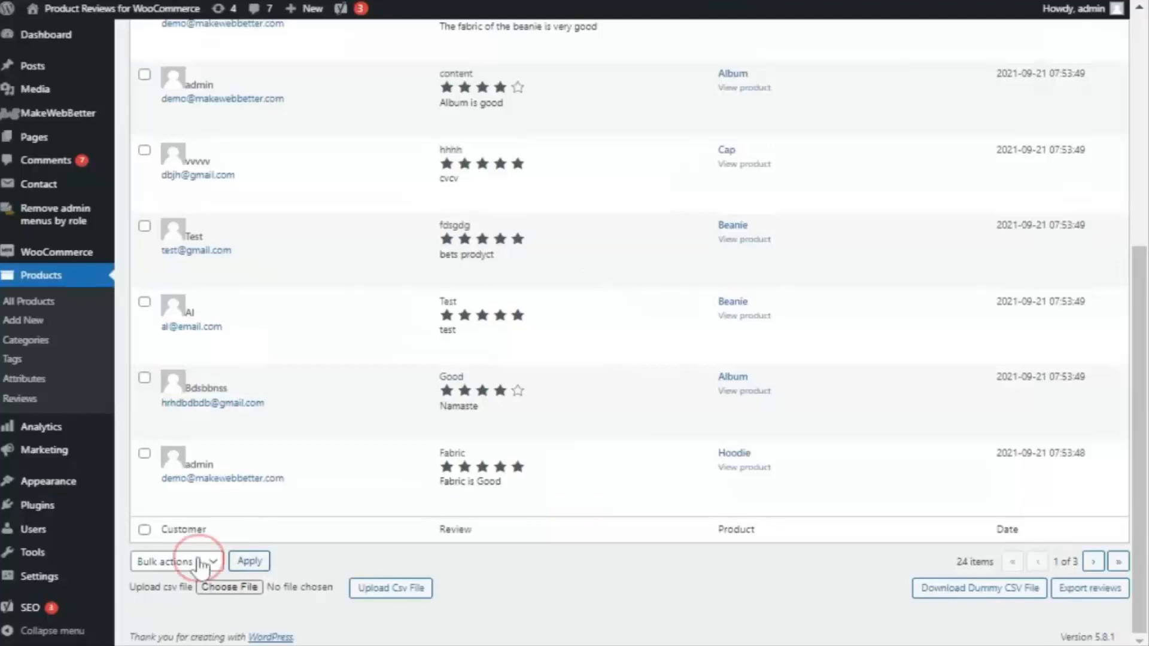
left_click(192, 503)
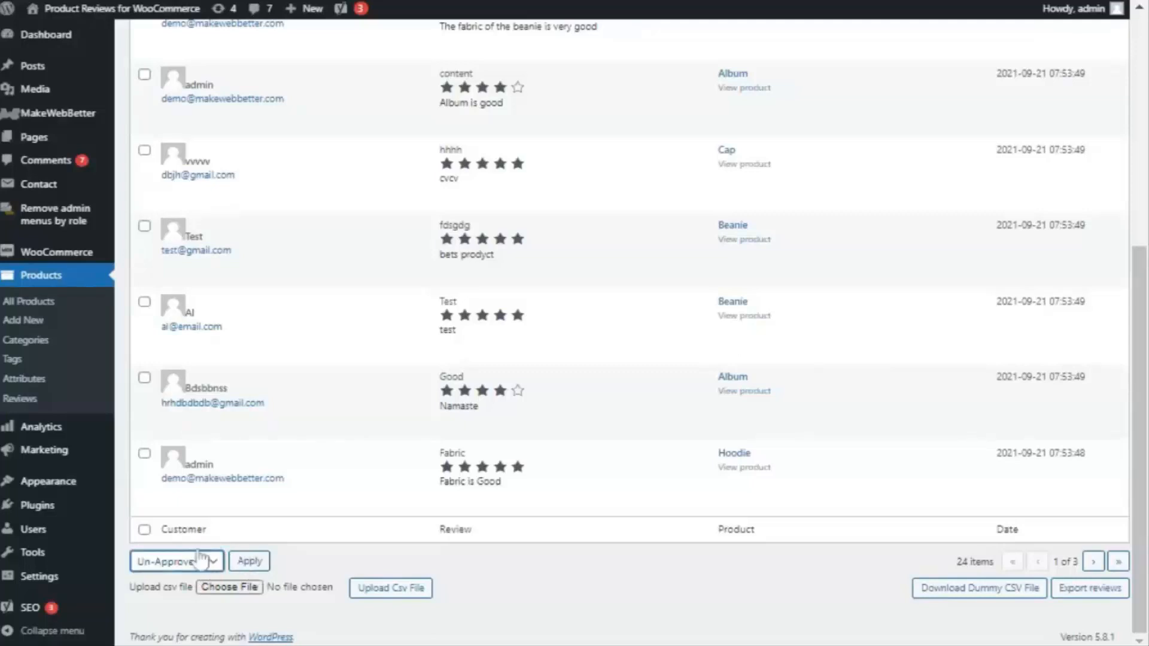
left_click(220, 533)
scroll(209, 362, "up", 8)
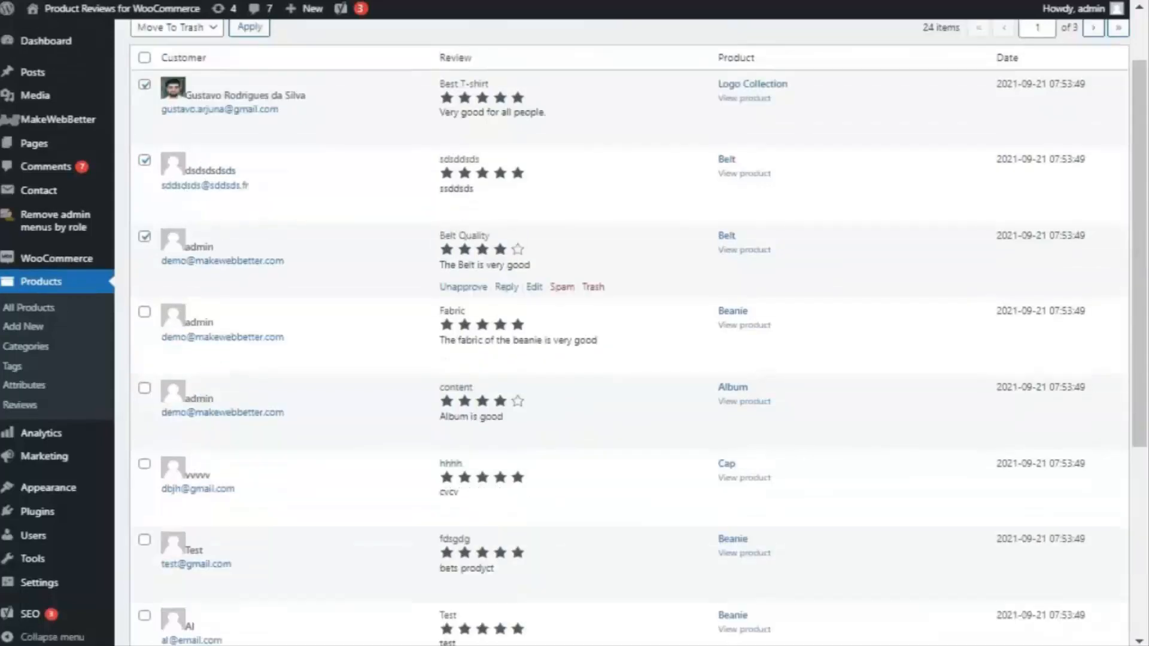
scroll(266, 432, "up", 1)
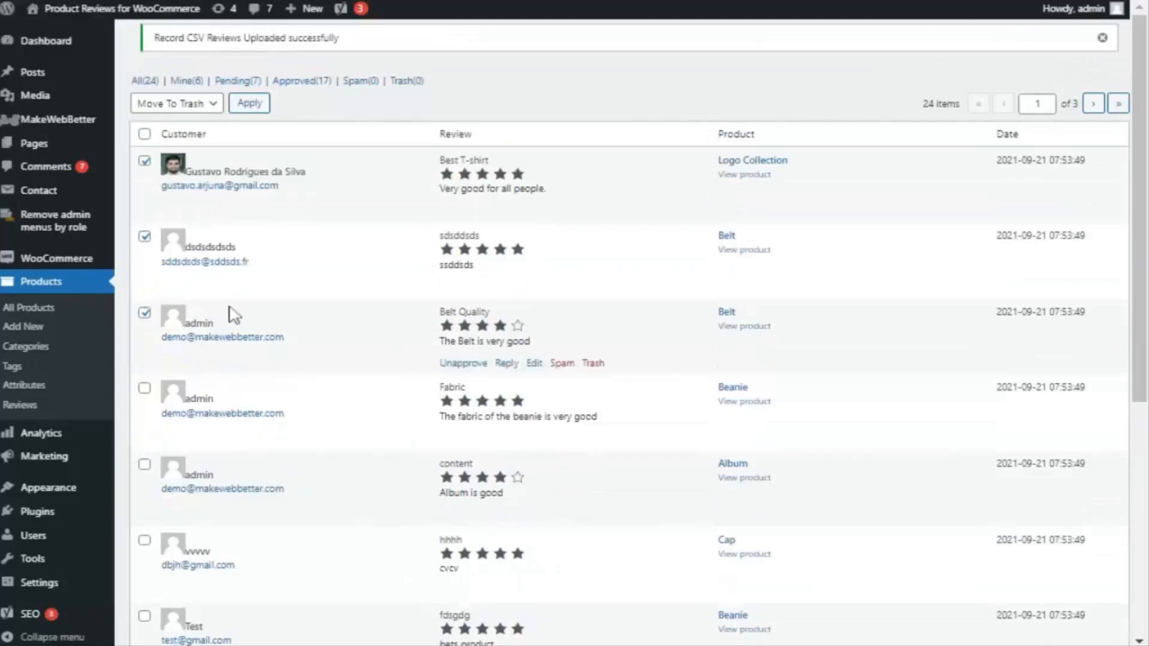
scroll(234, 314, "down", 7)
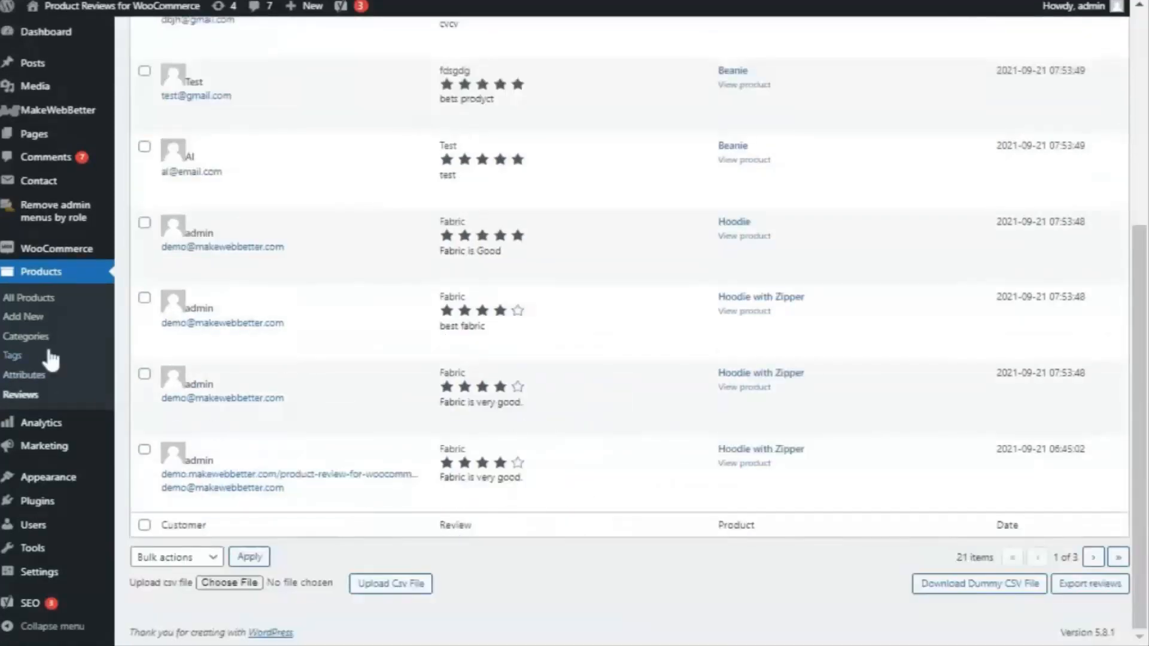
Step: Open the Reminder Settings of the Product Reviews for WooCommerce plugin
scroll(51, 359, "up", 5)
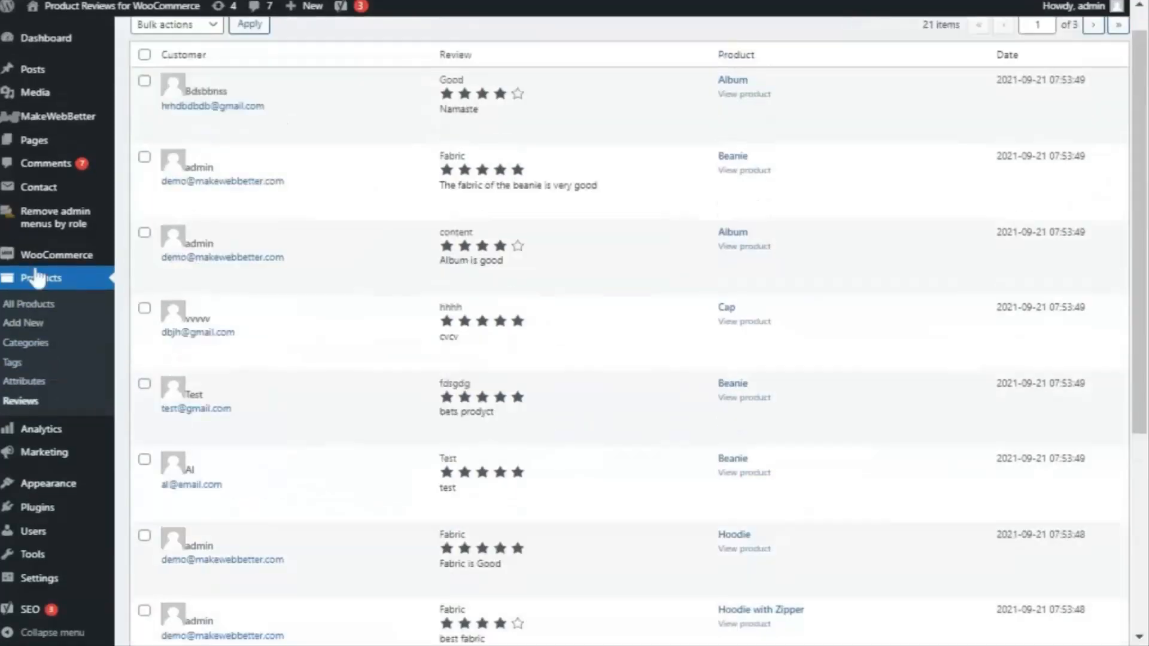
mouse_move(60, 116)
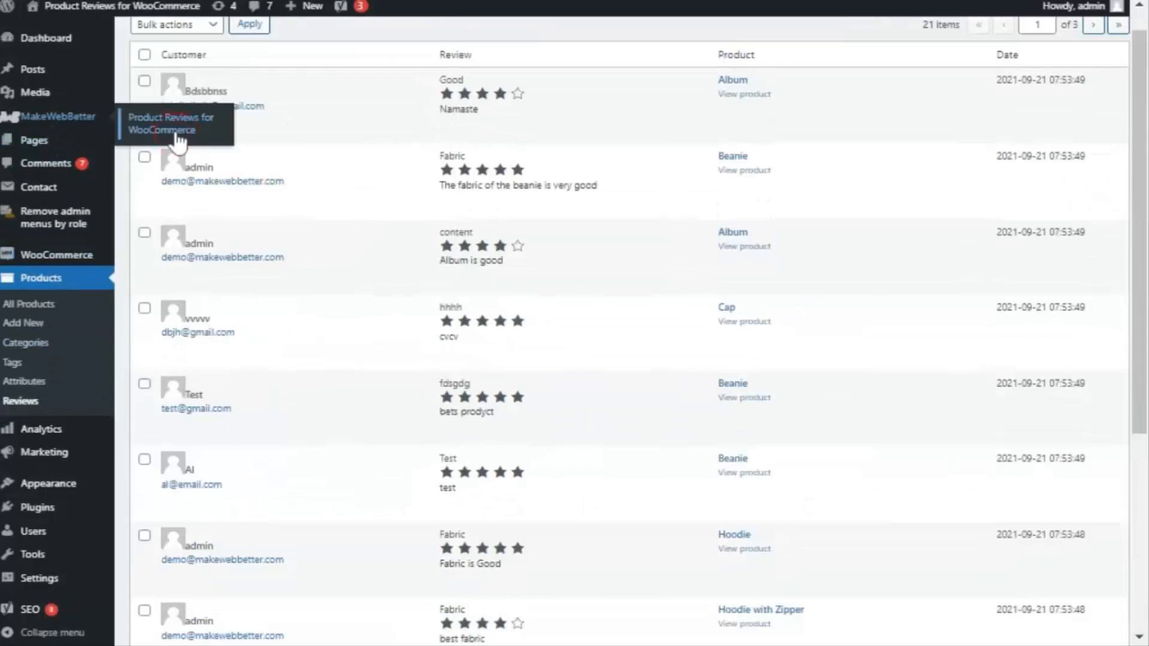
left_click(178, 141)
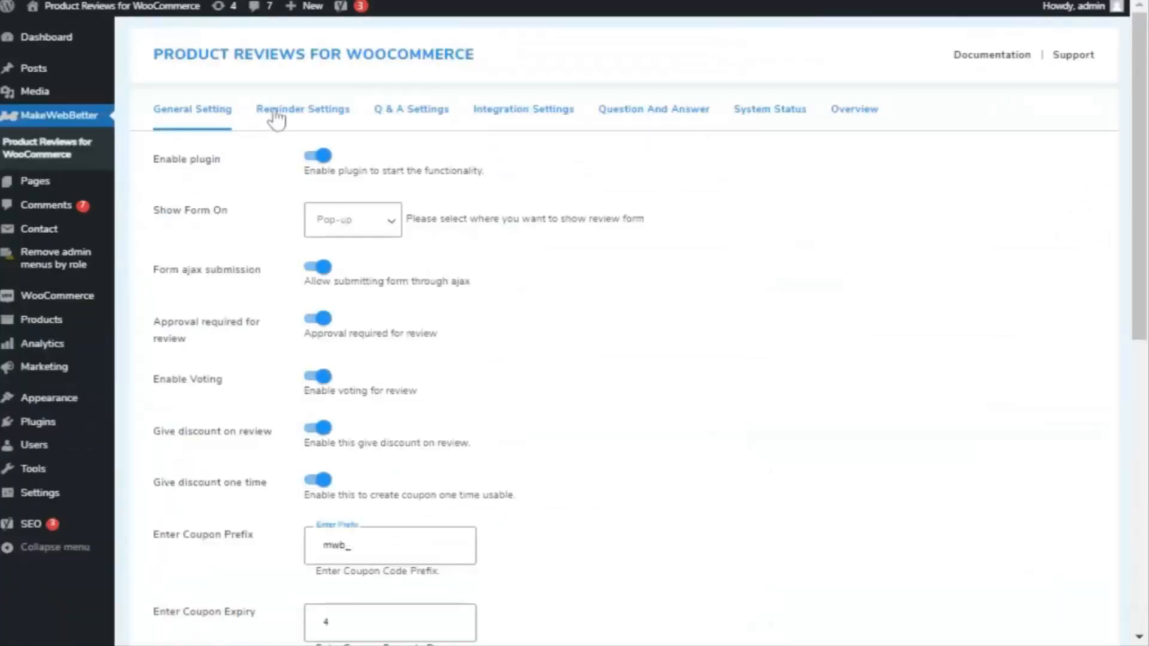
left_click(276, 118)
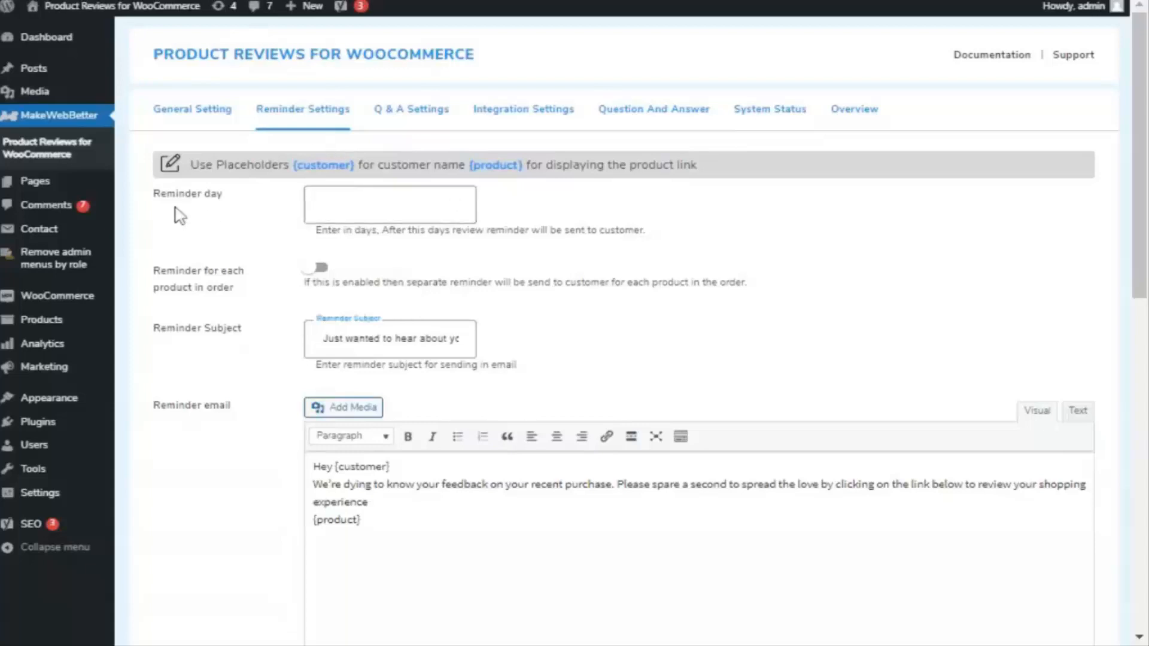
Step: Set the reminder day to 5 and enable the separate reminder for each product in the order
left_click(383, 205)
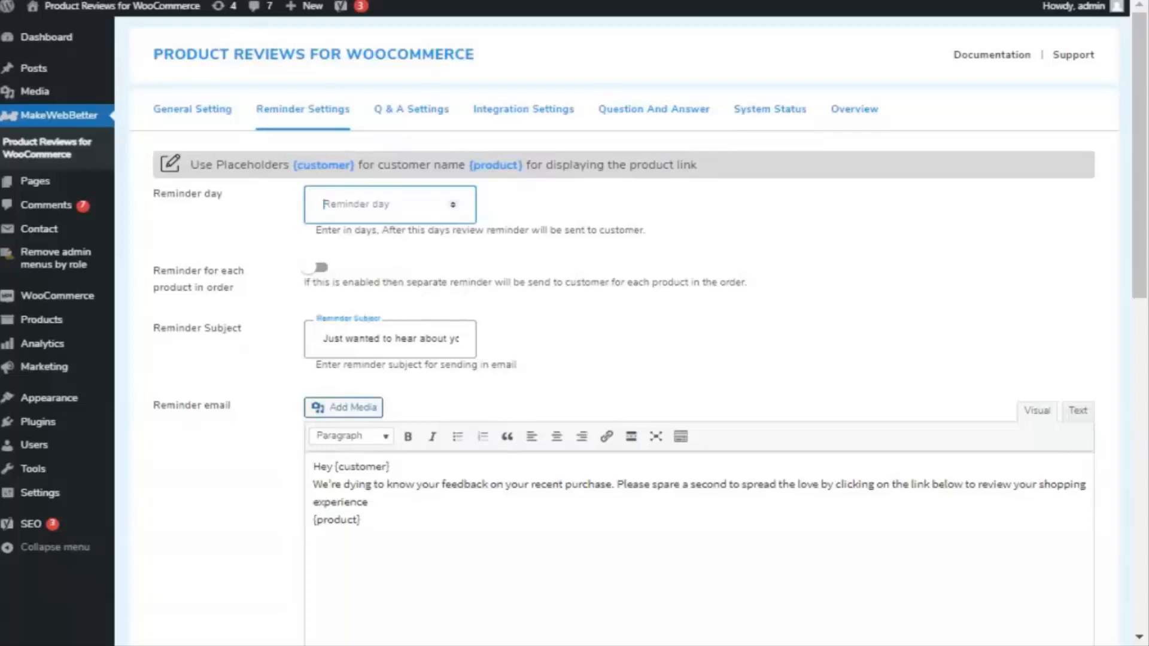
type("5")
left_click(323, 271)
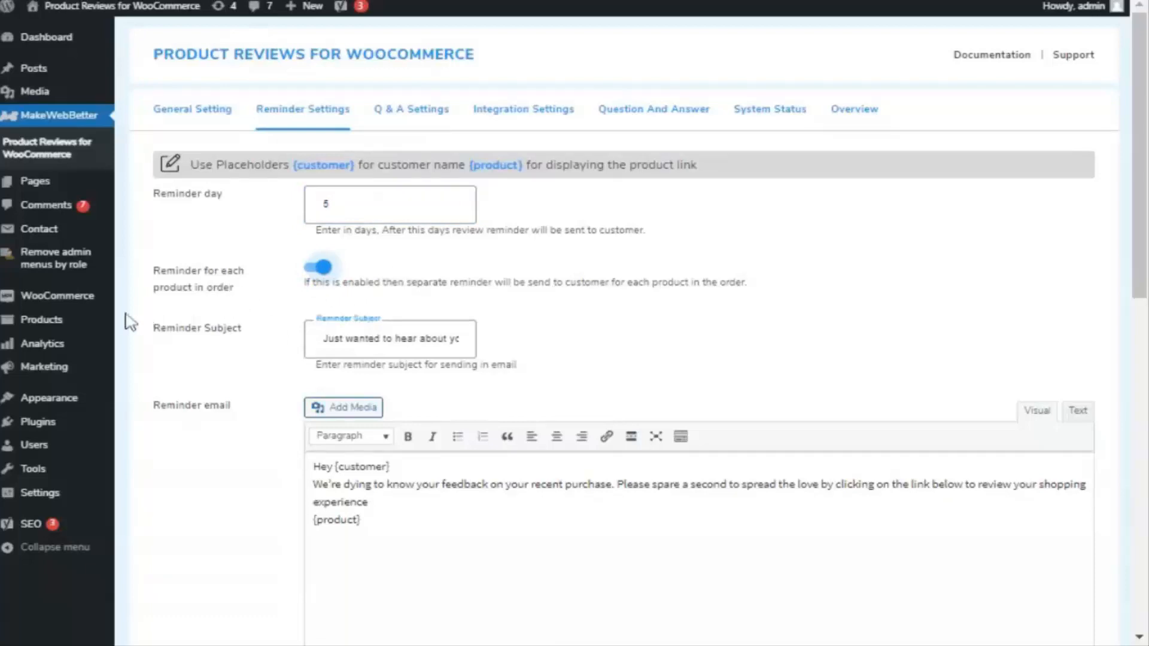
Step: Open the WooCommerce orders list and send a review reminder for the newest order
mouse_move(105, 294)
left_click(148, 322)
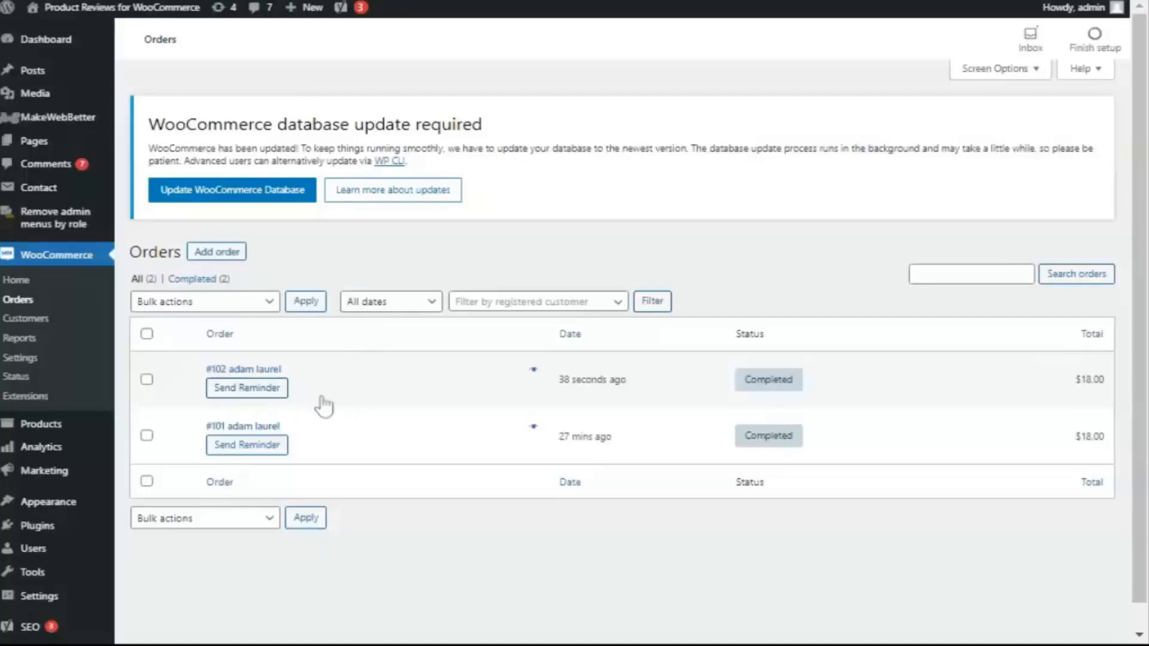
left_click(253, 390)
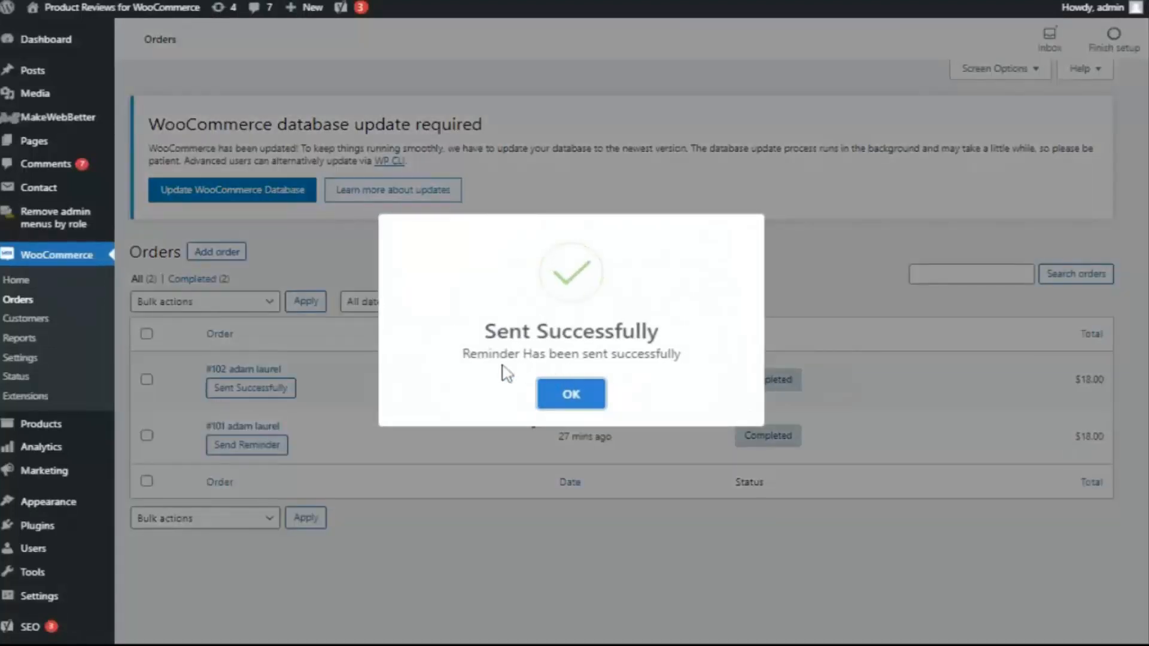
left_click(565, 398)
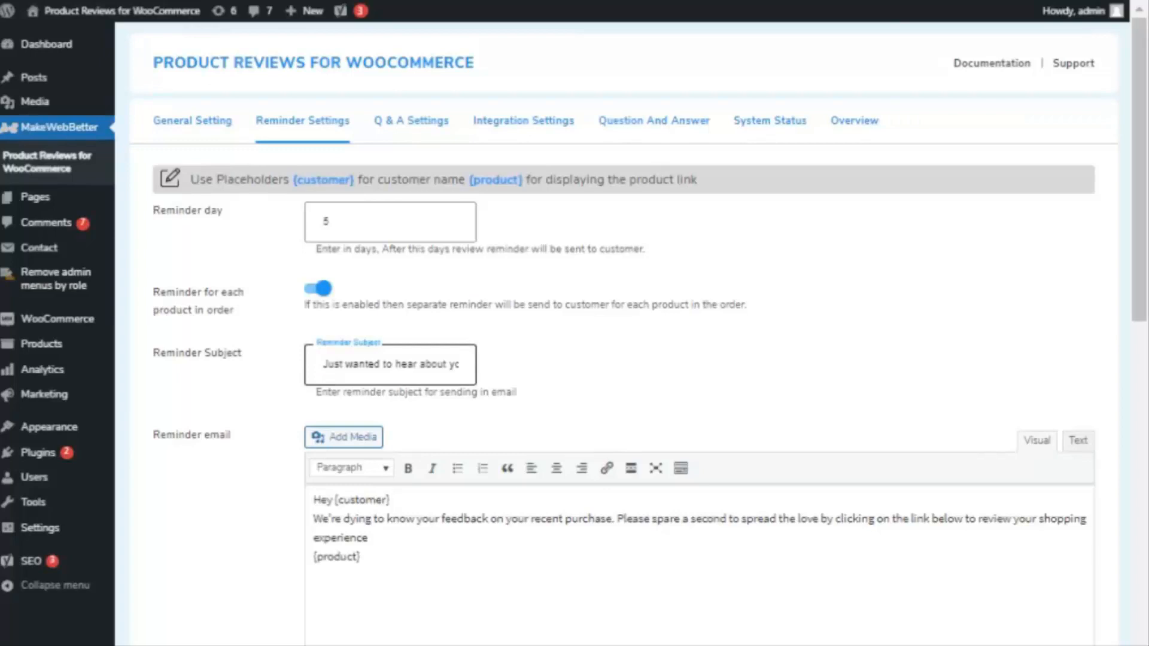
Step: Examine the full reminder subject and the reminder email template in the plugin's Reminder Settings
left_click(324, 364)
left_click_drag(323, 364, 478, 380)
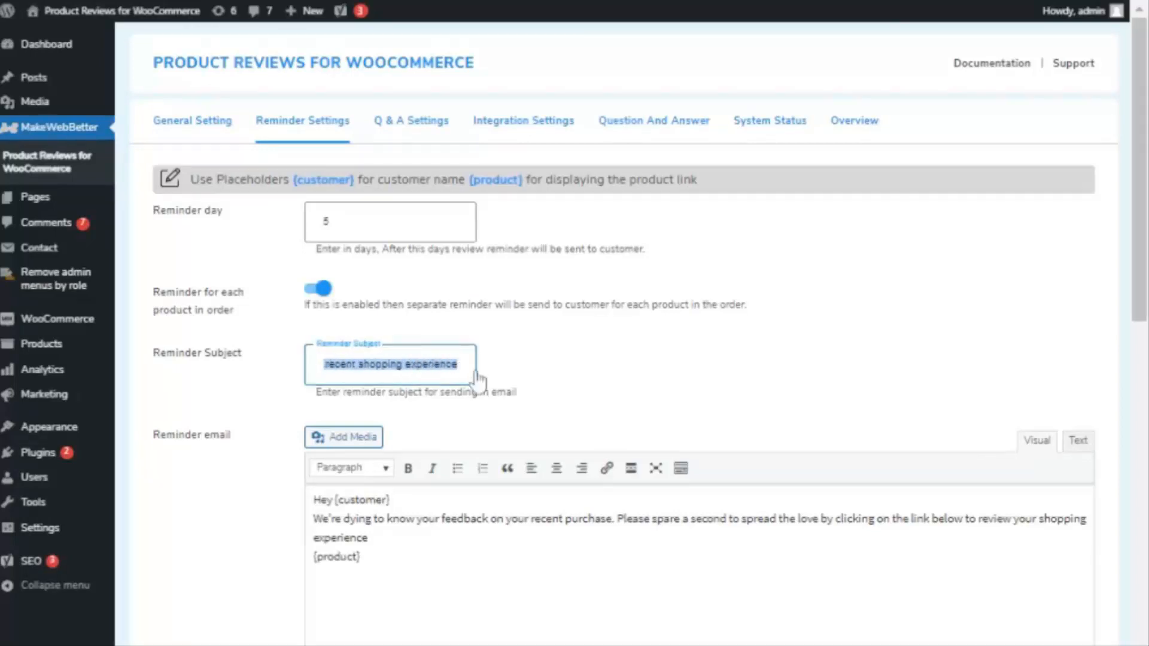
left_click(525, 379)
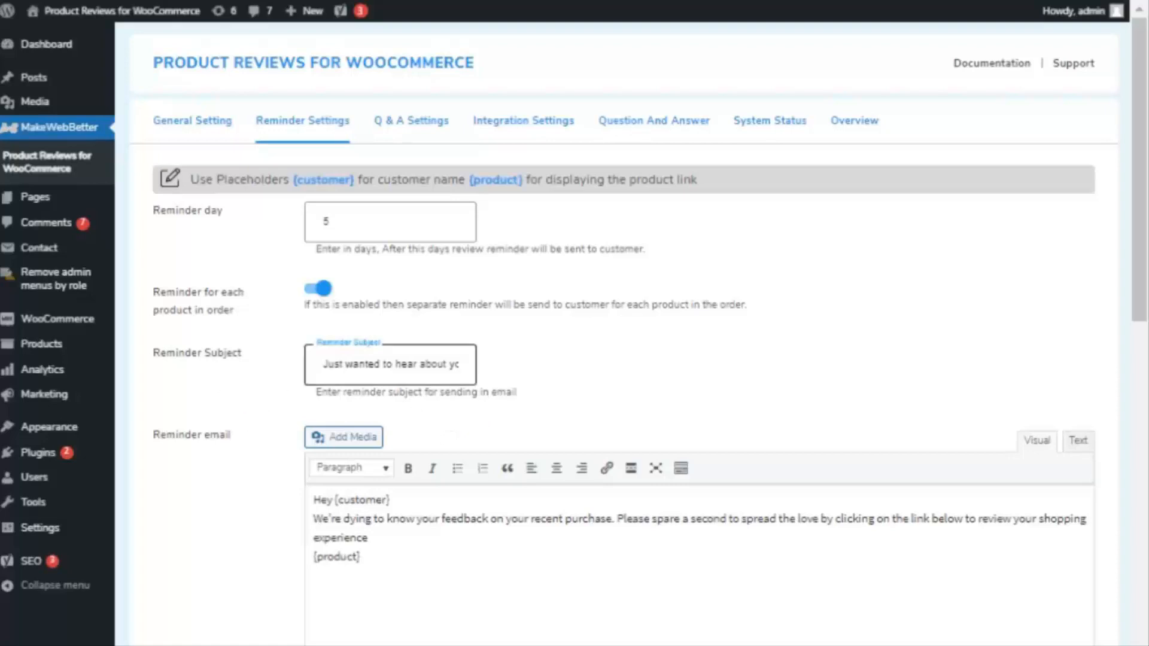
scroll(547, 418, "down", 2)
mouse_move(105, 371)
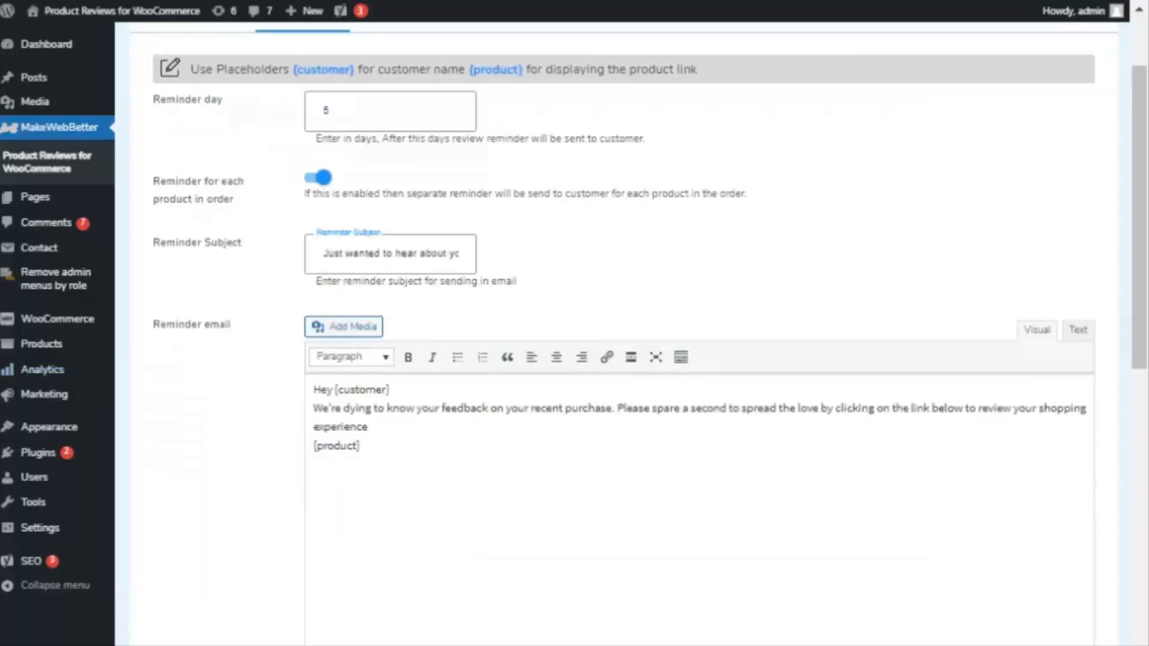
scroll(623, 335, "down", 2)
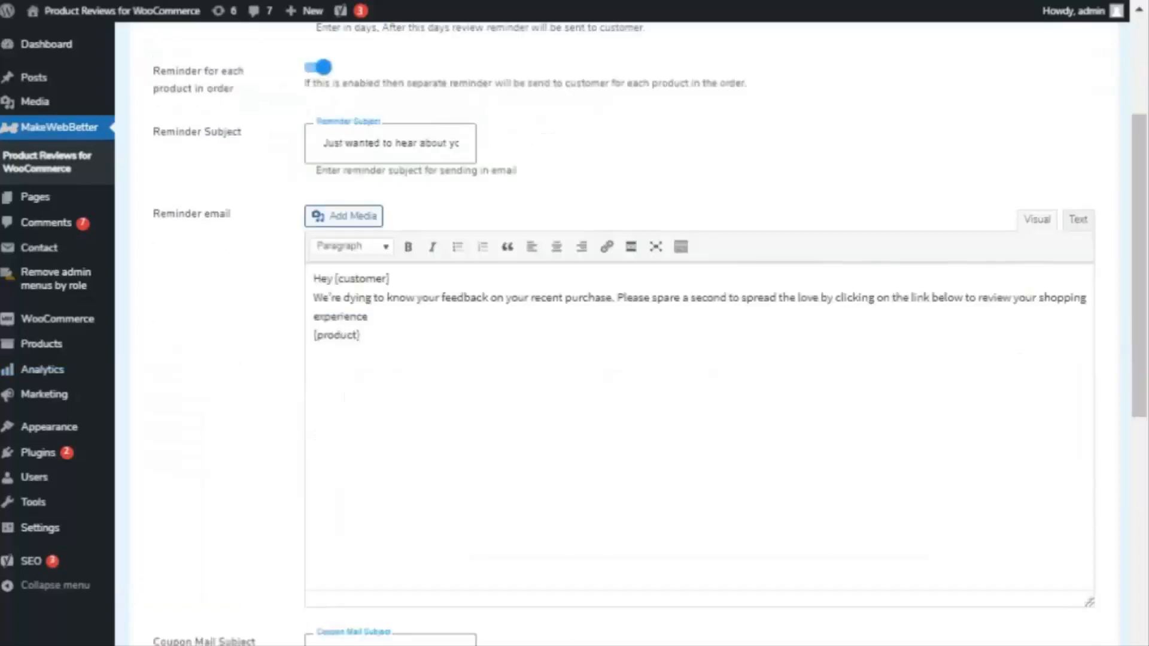
scroll(623, 336, "up", 4)
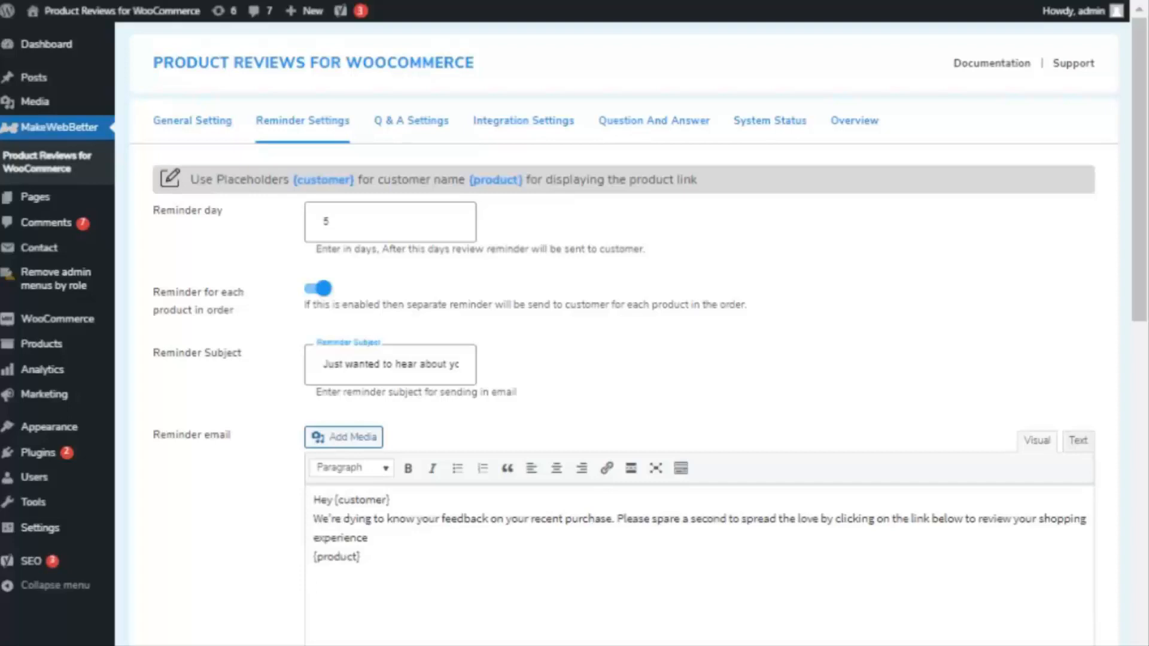
scroll(623, 359, "down", 2)
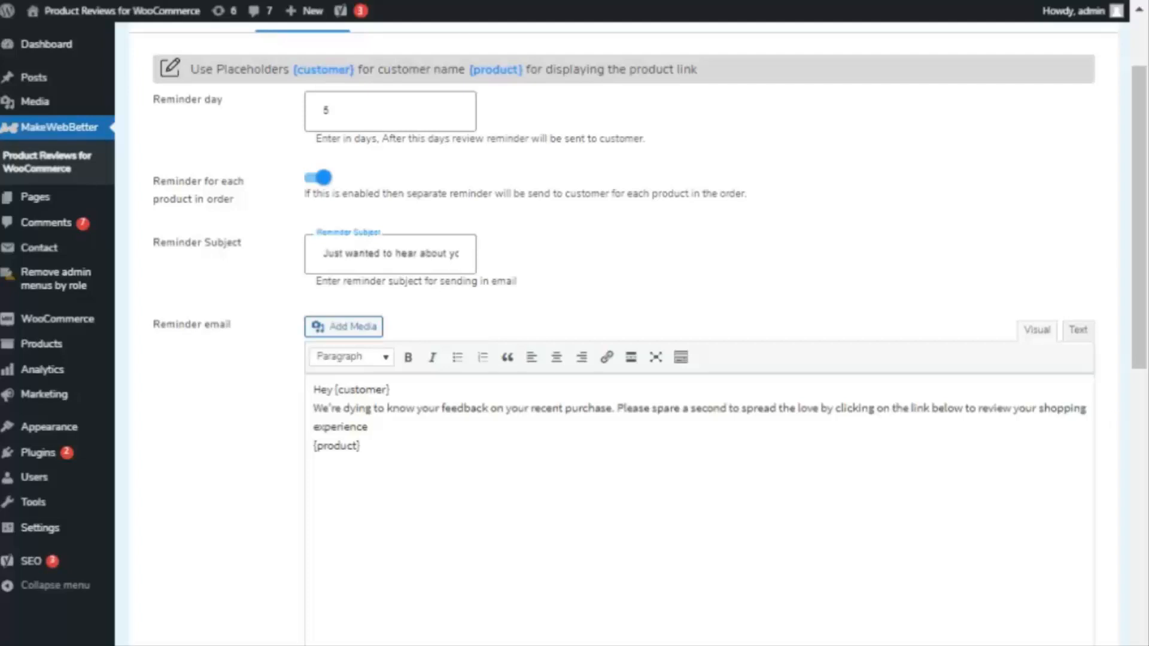
scroll(306, 407, "down", 2)
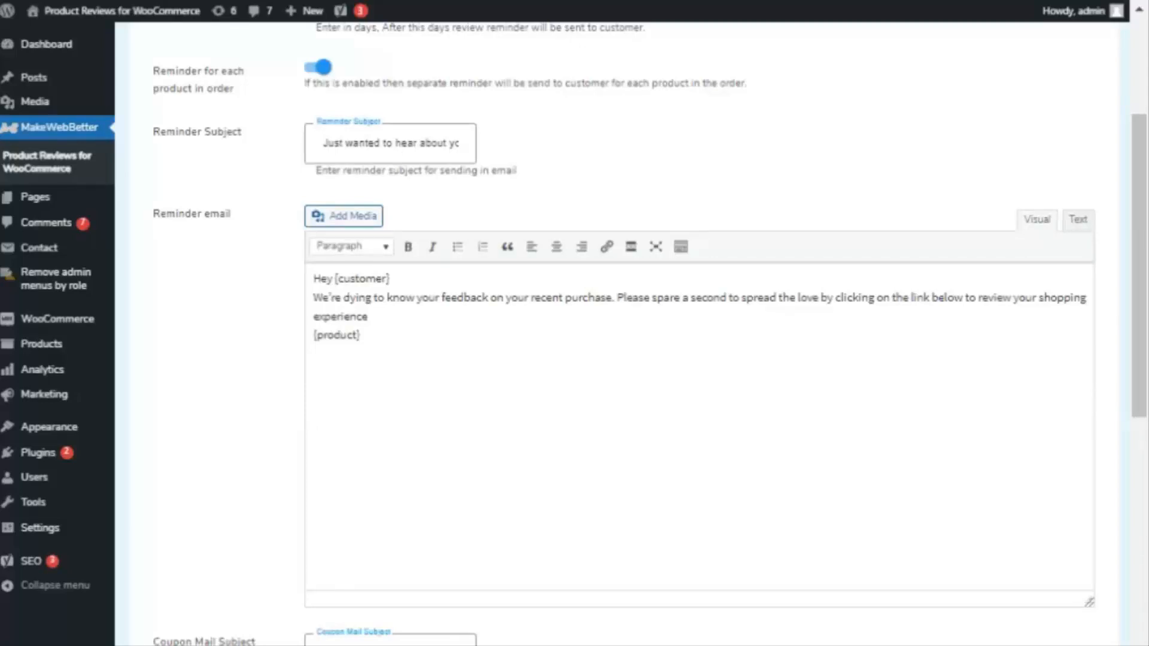
scroll(306, 437, "down", 4)
scroll(305, 437, "up", 4)
scroll(454, 514, "up", 4)
scroll(454, 514, "down", 6)
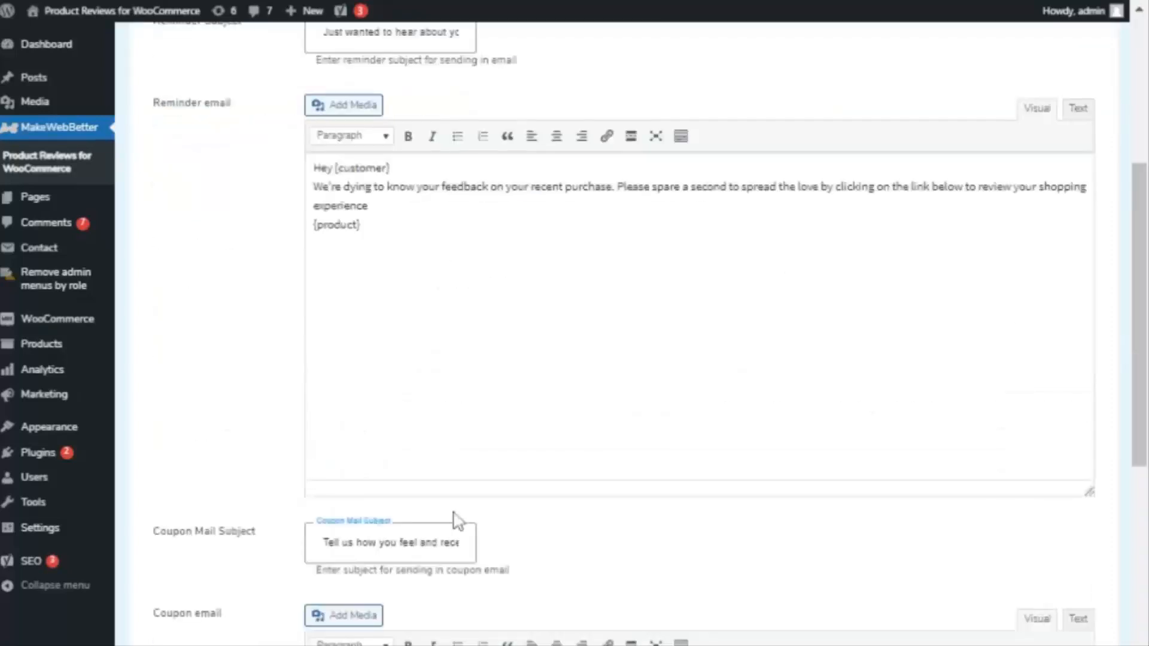
Step: Examine the full coupon mail subject and the coupon email template, then return to the start of the reminder settings
scroll(454, 514, "down", 4)
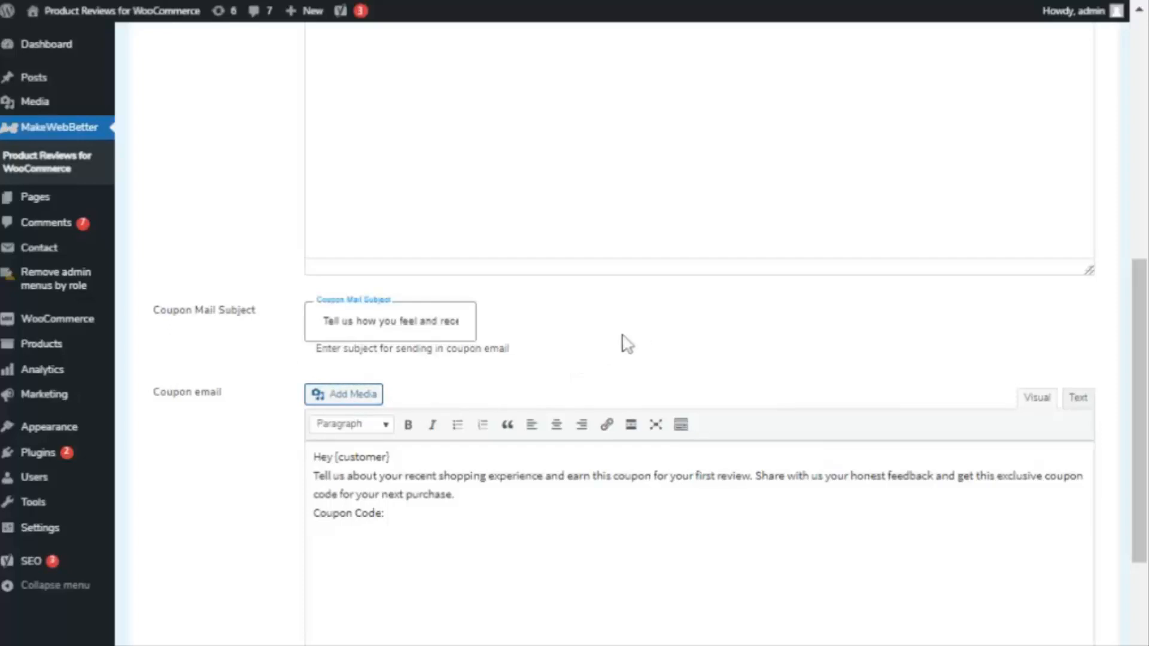
scroll(611, 350, "down", 4)
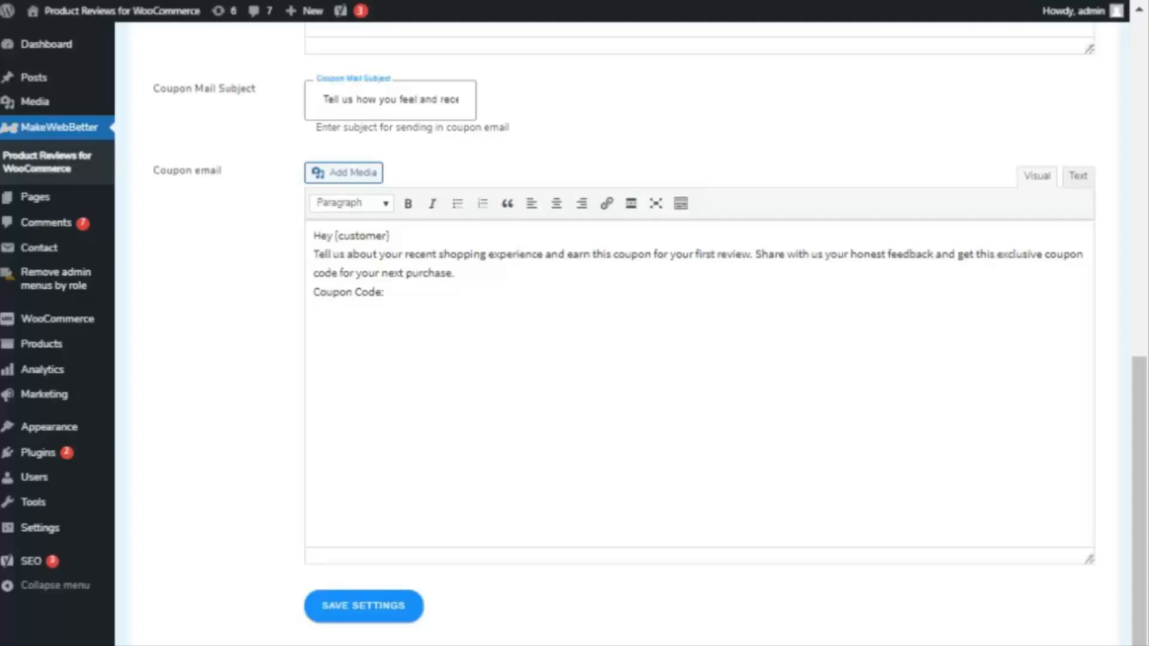
scroll(699, 336, "up", 2)
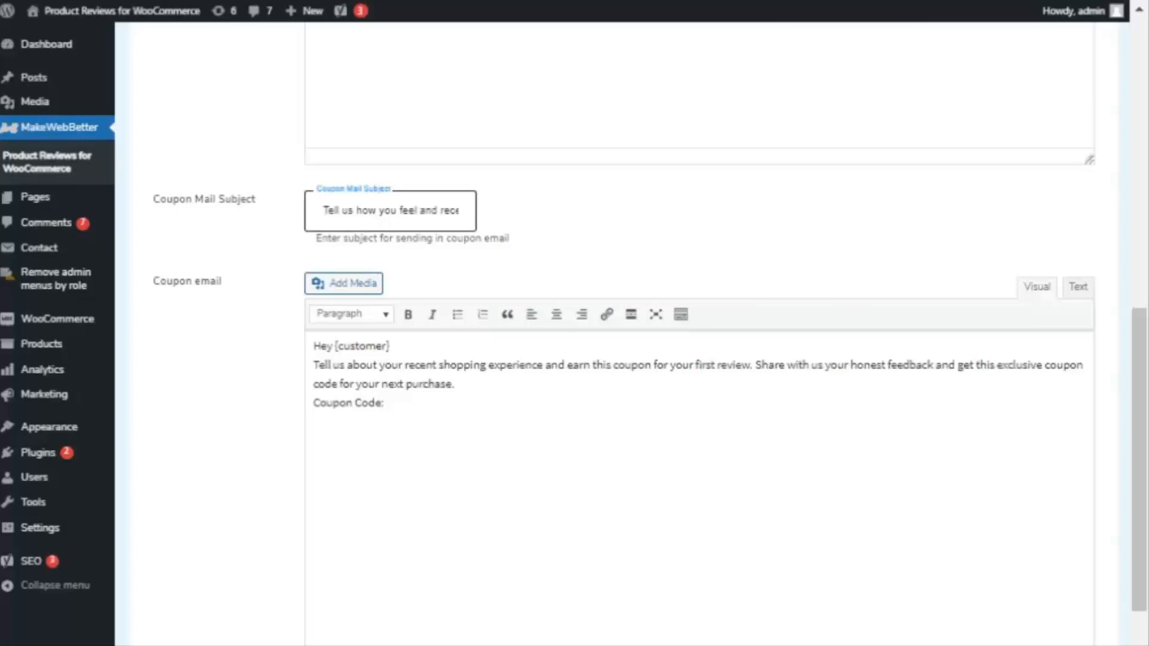
left_click_drag(356, 210, 502, 220)
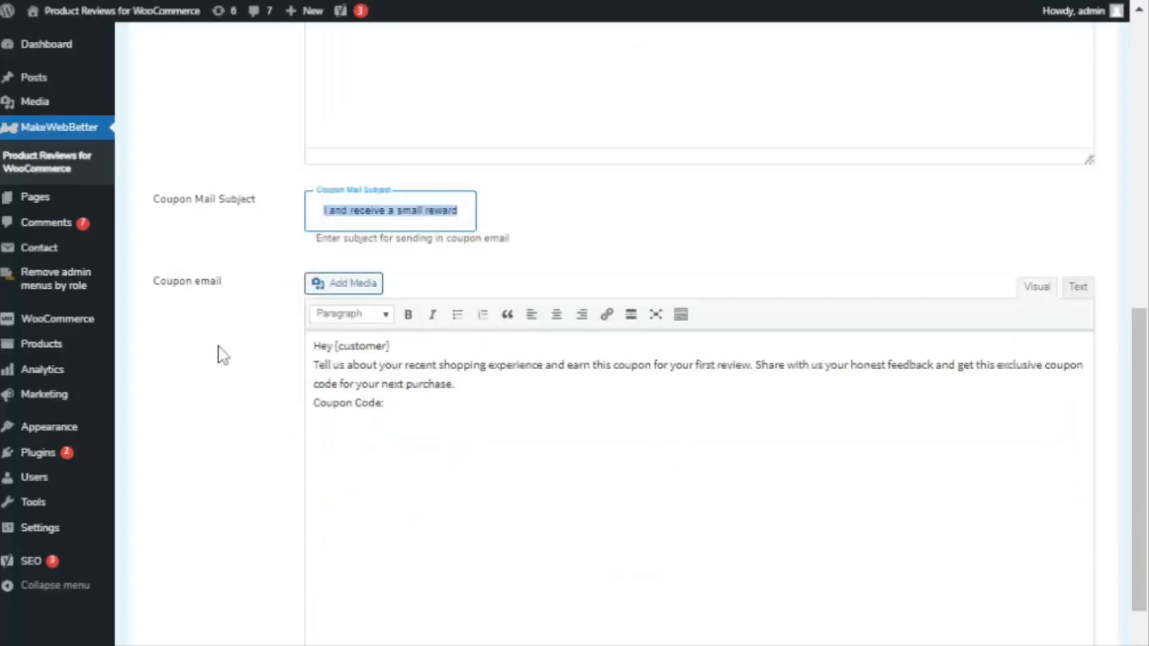
left_click(245, 348)
scroll(242, 390, "down", 2)
scroll(264, 455, "up", 2)
scroll(268, 455, "up", 10)
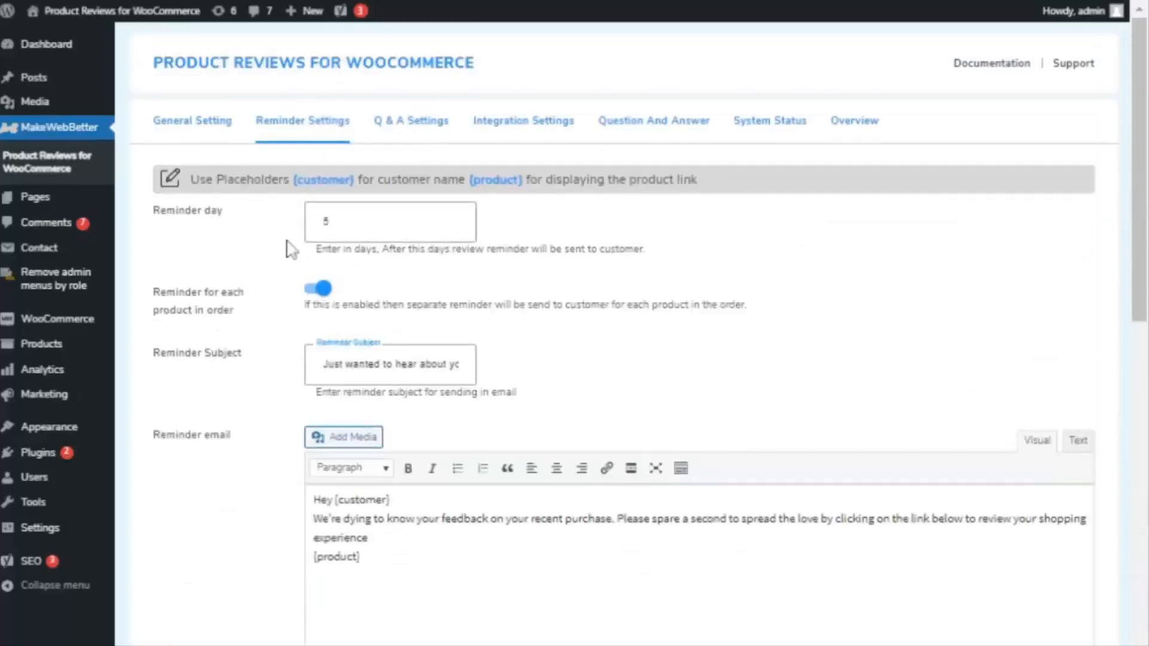
Step: Save the reminder settings, and enable and save the Enable Q & A option in the plugin's Q & A Settings
scroll(259, 449, "down", 15)
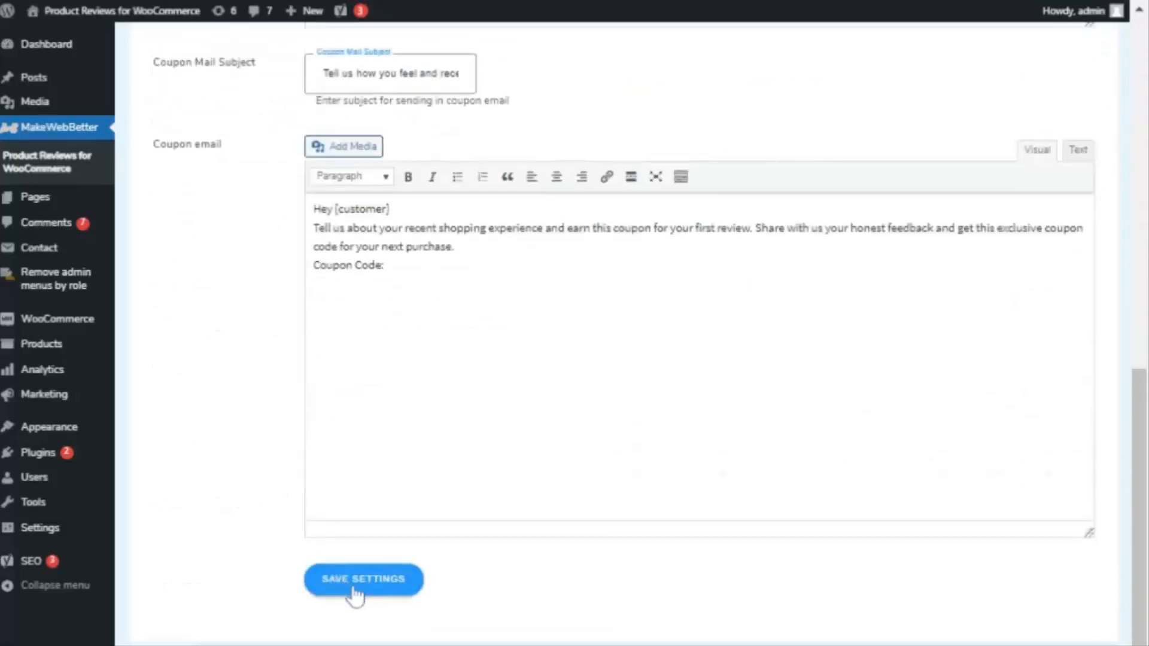
left_click(370, 588)
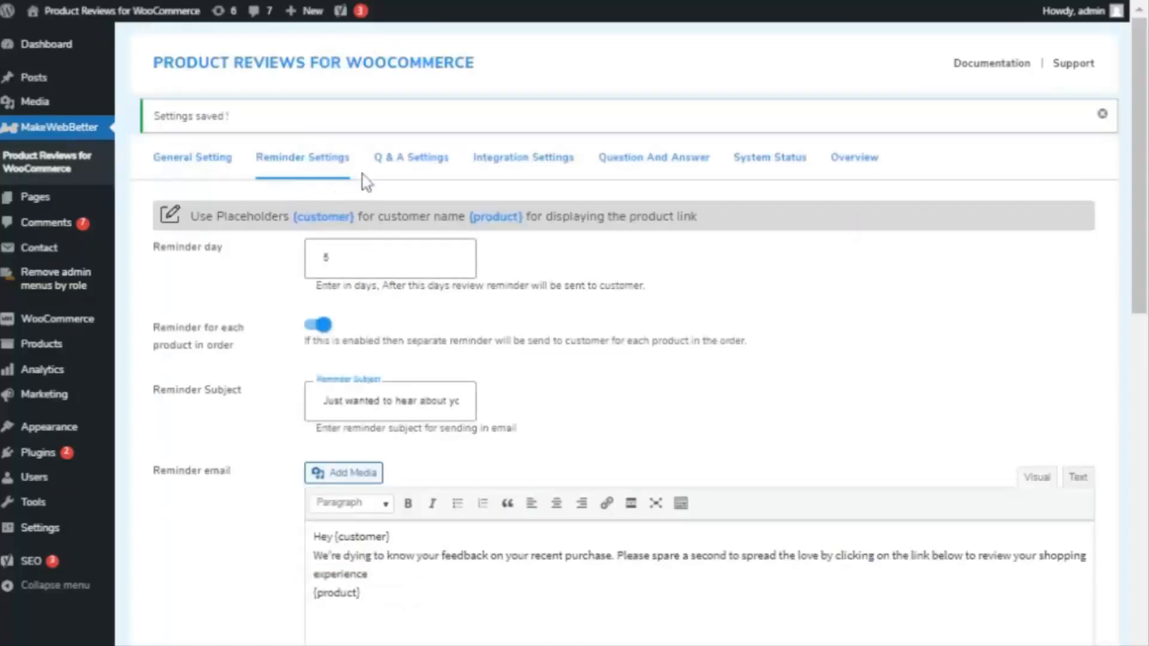
left_click(395, 171)
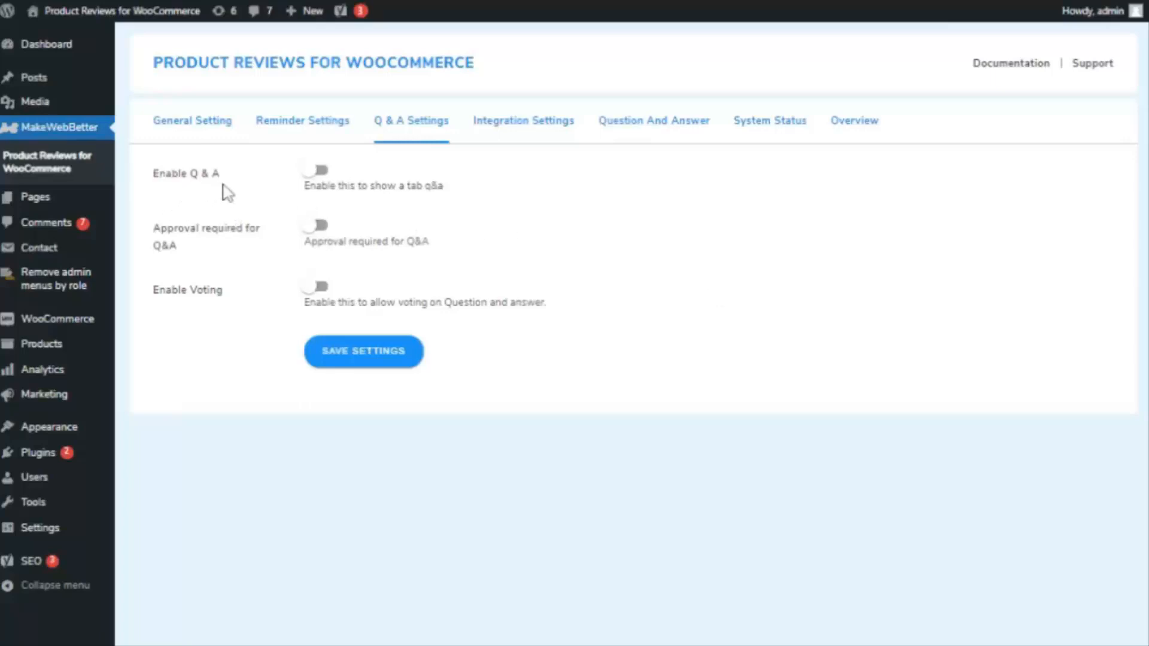
left_click(315, 173)
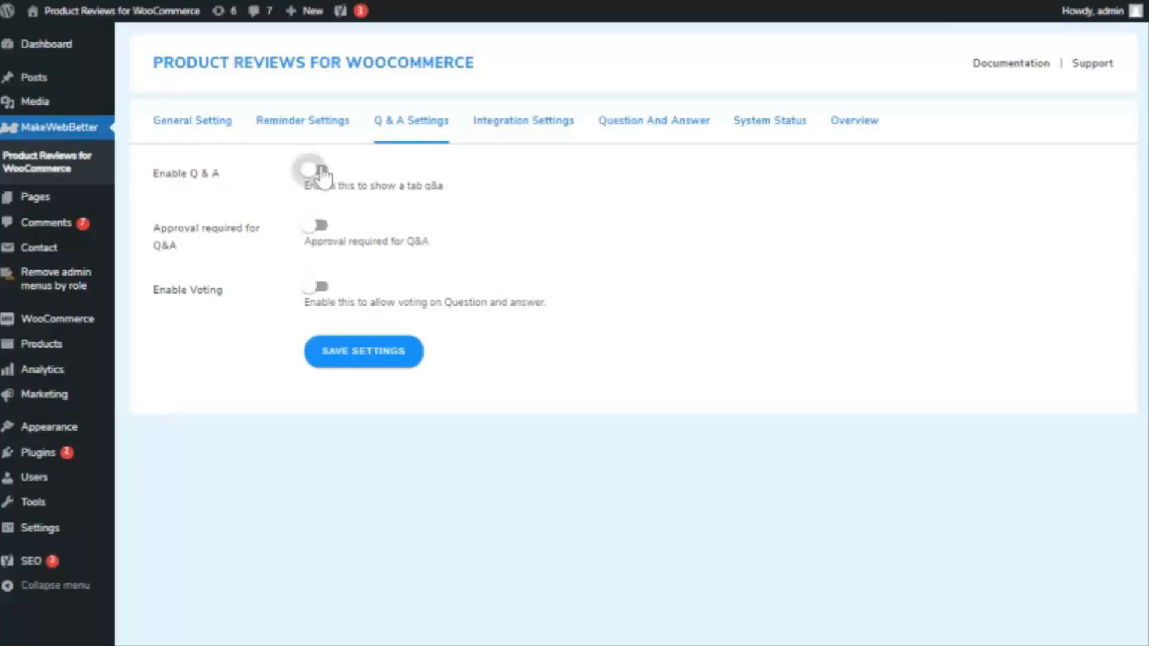
left_click(391, 365)
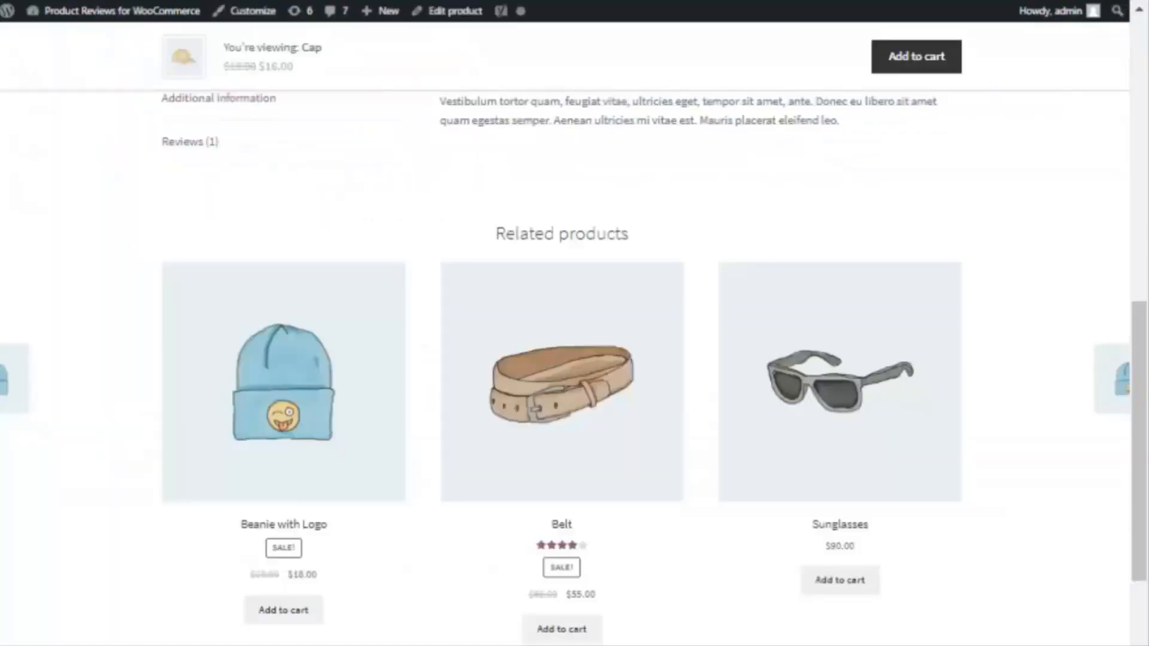
Step: Reload the Cap product page, examine its Question and Answer section and the Ask A Question form, and close the form
key("F5")
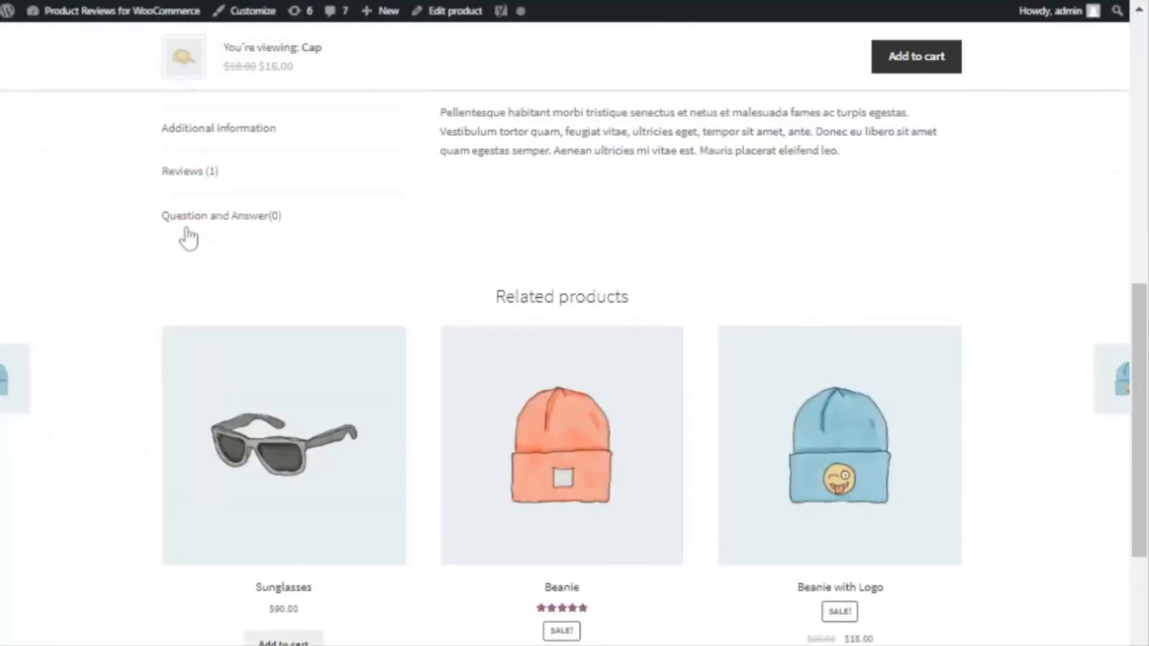
left_click(252, 222)
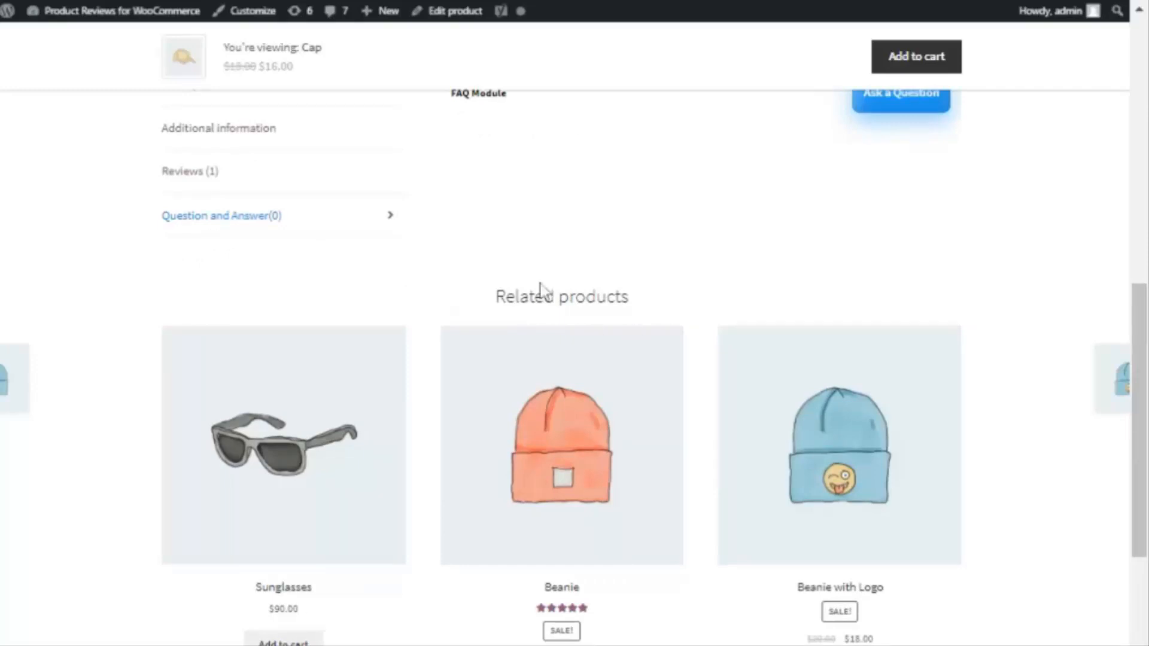
scroll(634, 335, "up", 5)
scroll(603, 334, "down", 2)
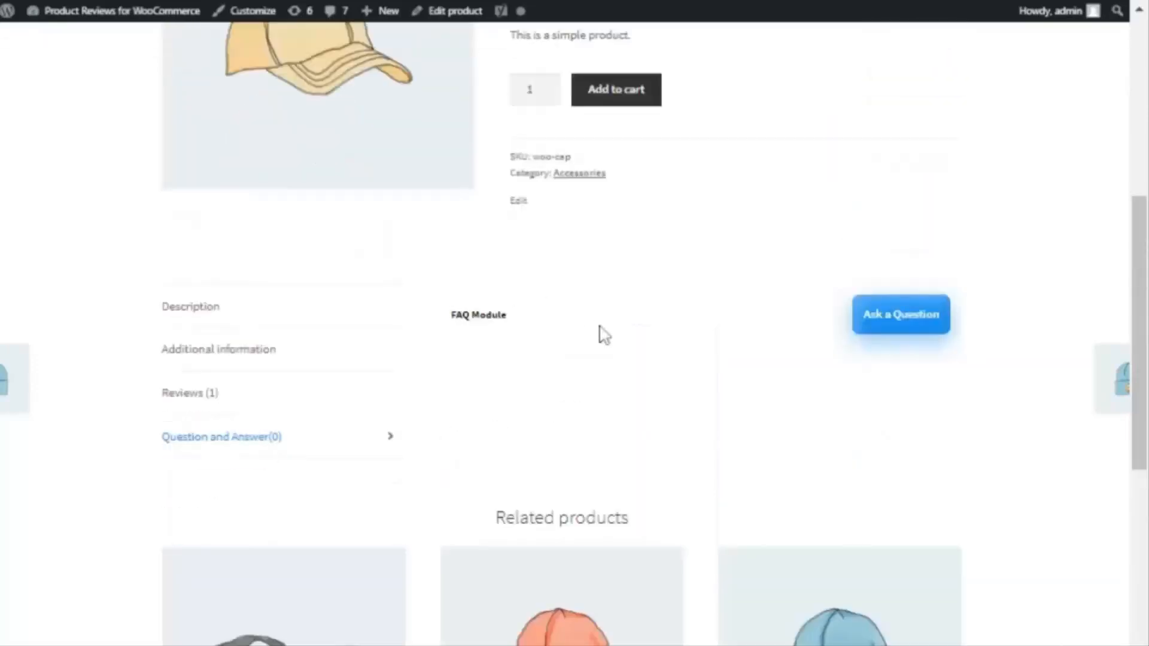
left_click(894, 324)
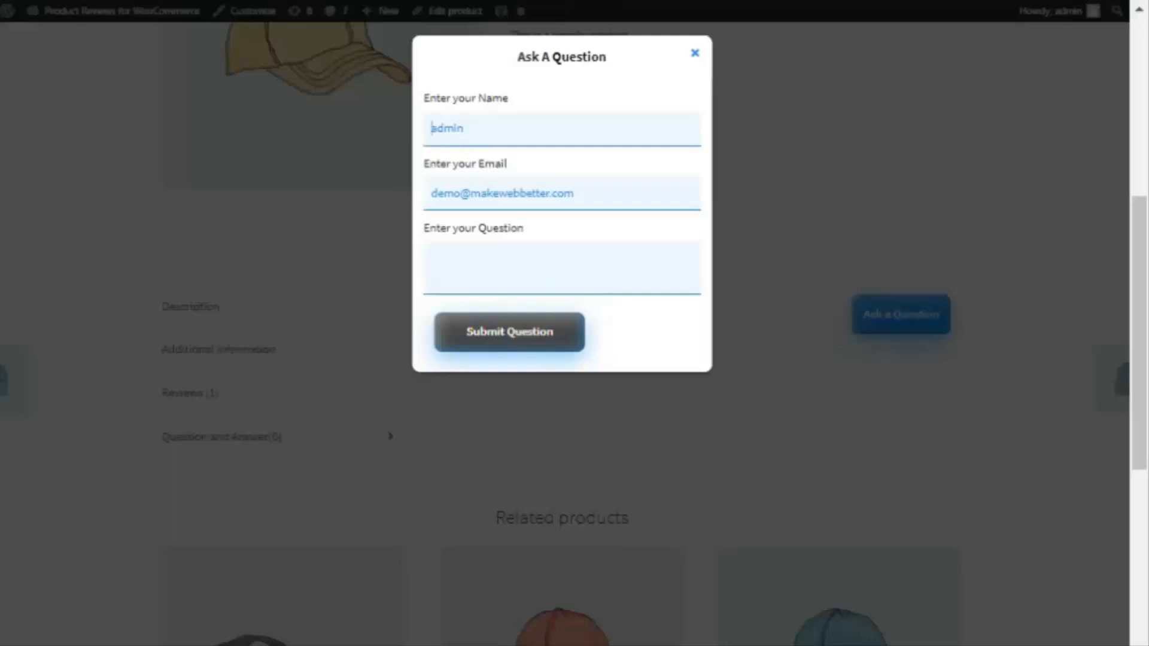
left_click(464, 129)
scroll(563, 335, "down", 1)
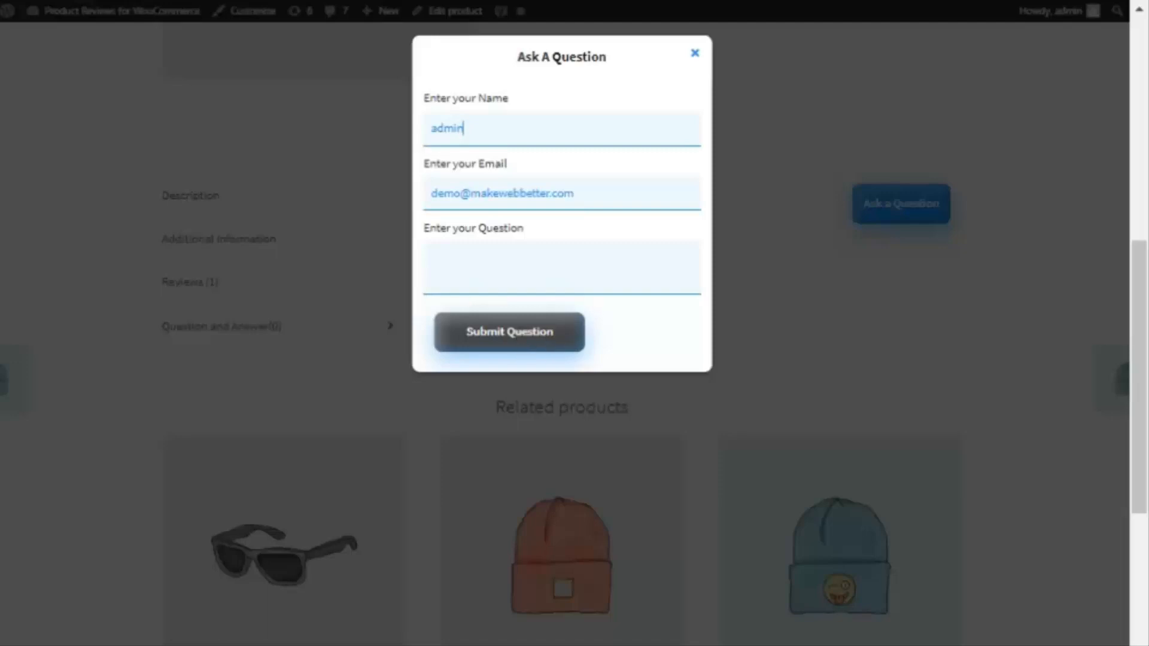
left_click(695, 53)
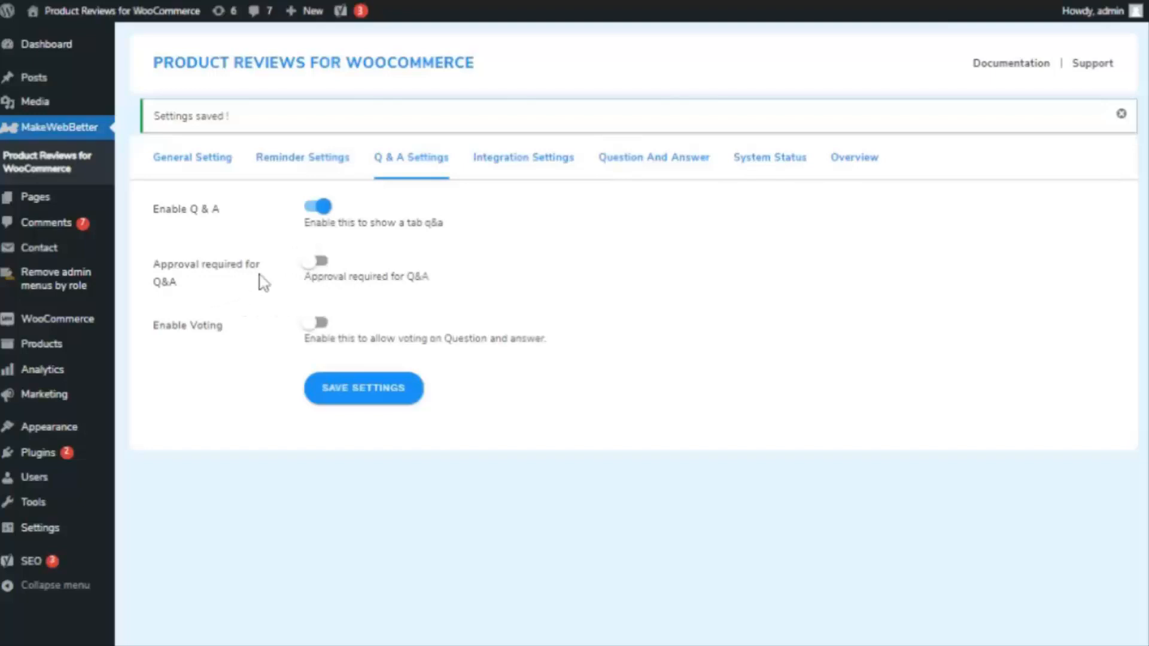
Step: Enable the approval requirement for Q&A and voting in the Q & A Settings, and save them
left_click(329, 266)
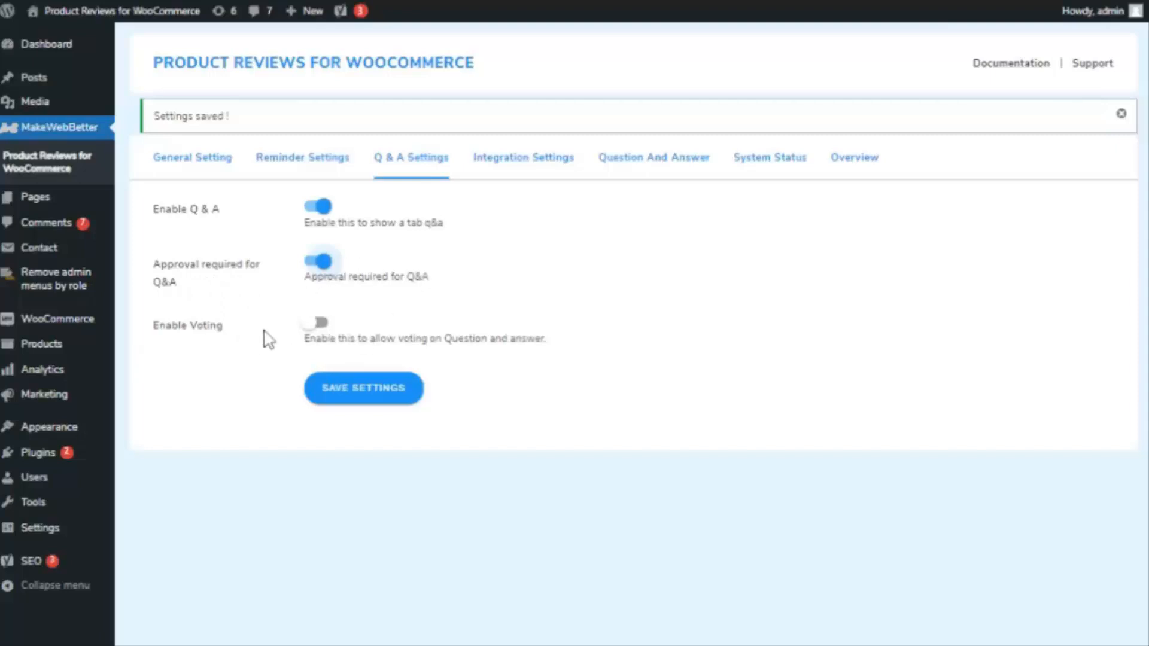
left_click(322, 326)
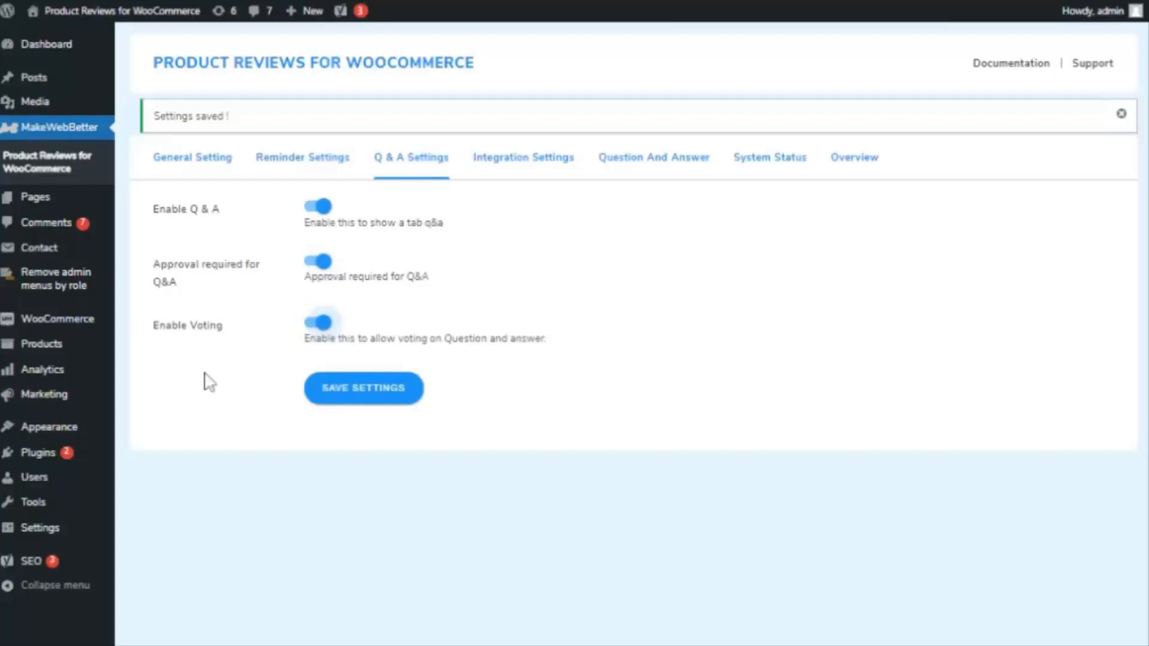
left_click(353, 399)
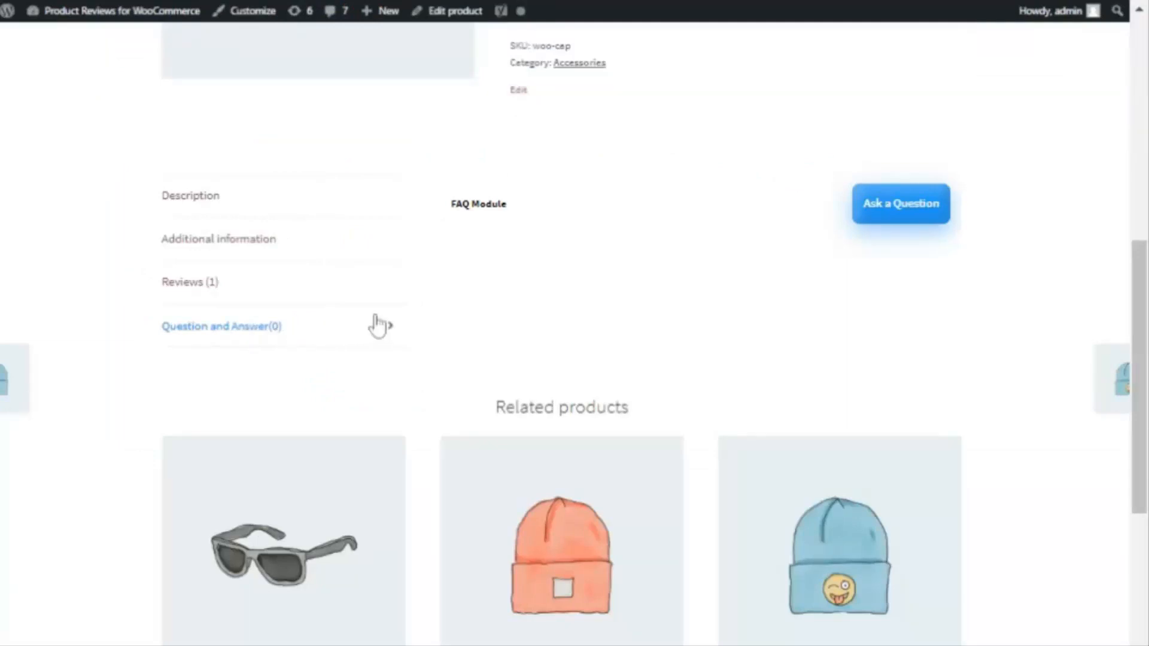
Step: Submit the question "when this will go sale" on the Cap product page and dismiss the question form
left_click(897, 207)
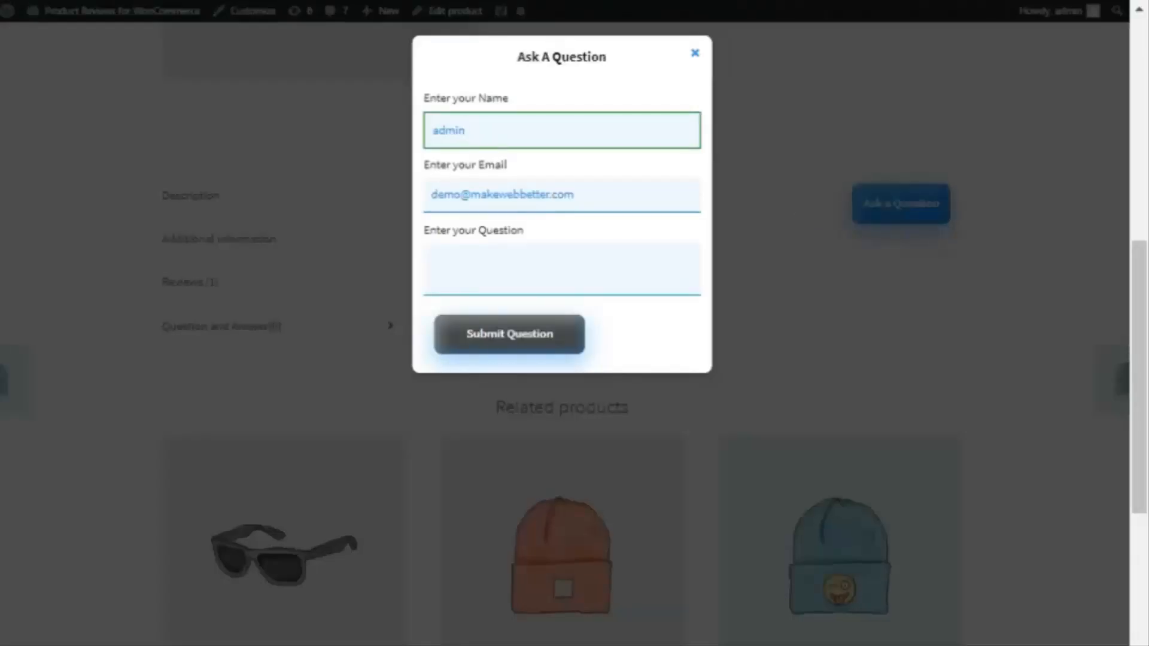
key("BackSpace")
type("n")
scroll(545, 227, "down", 2)
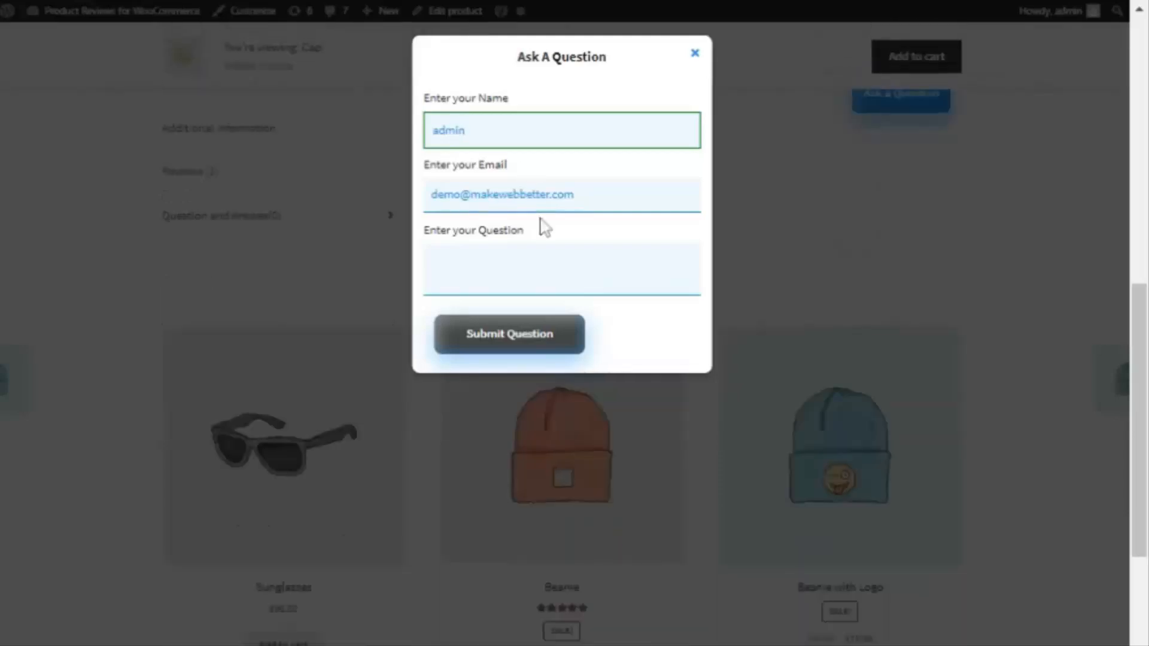
left_click(677, 273)
type("when")
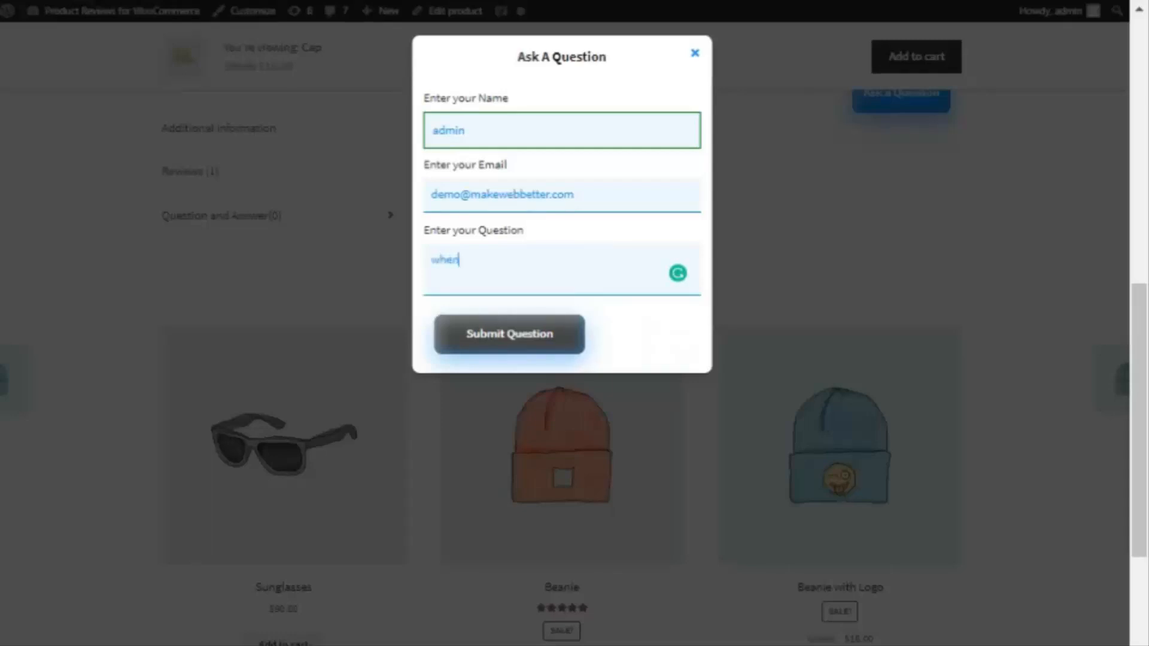
type(" this will go sale")
left_click(494, 339)
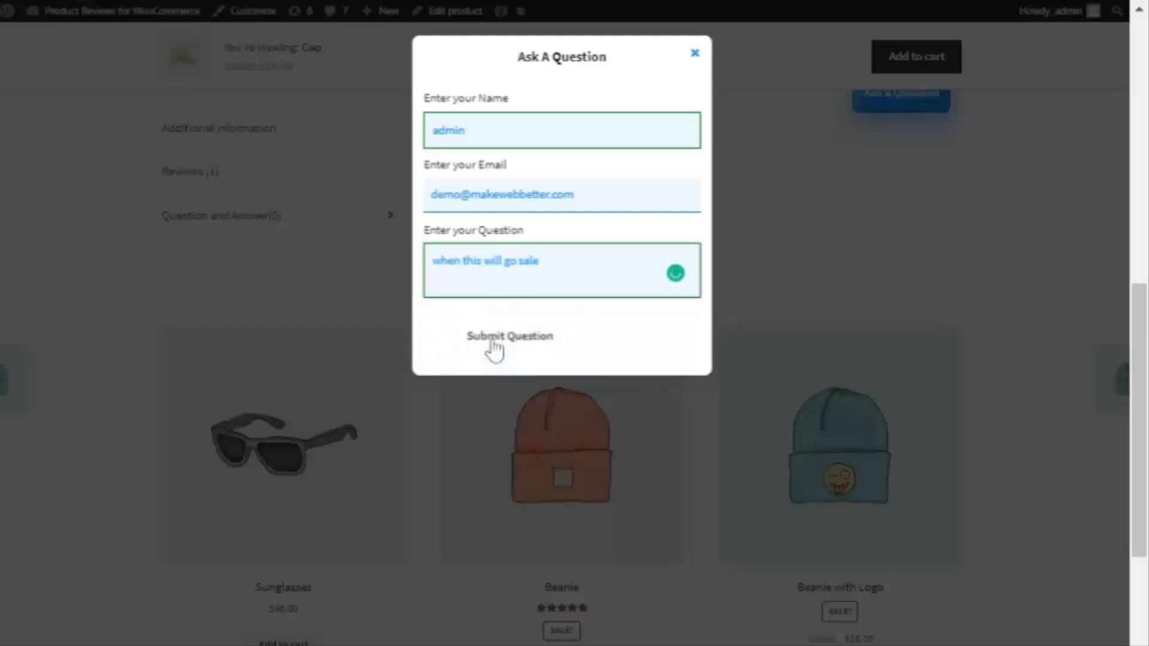
left_click(545, 351)
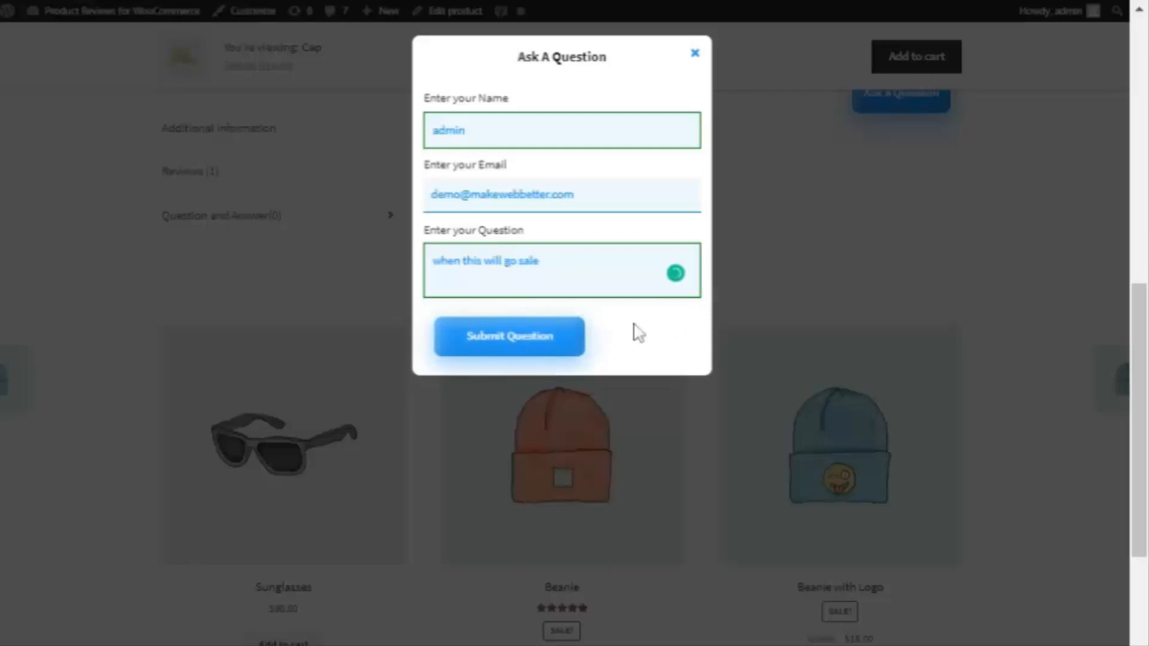
left_click(527, 344)
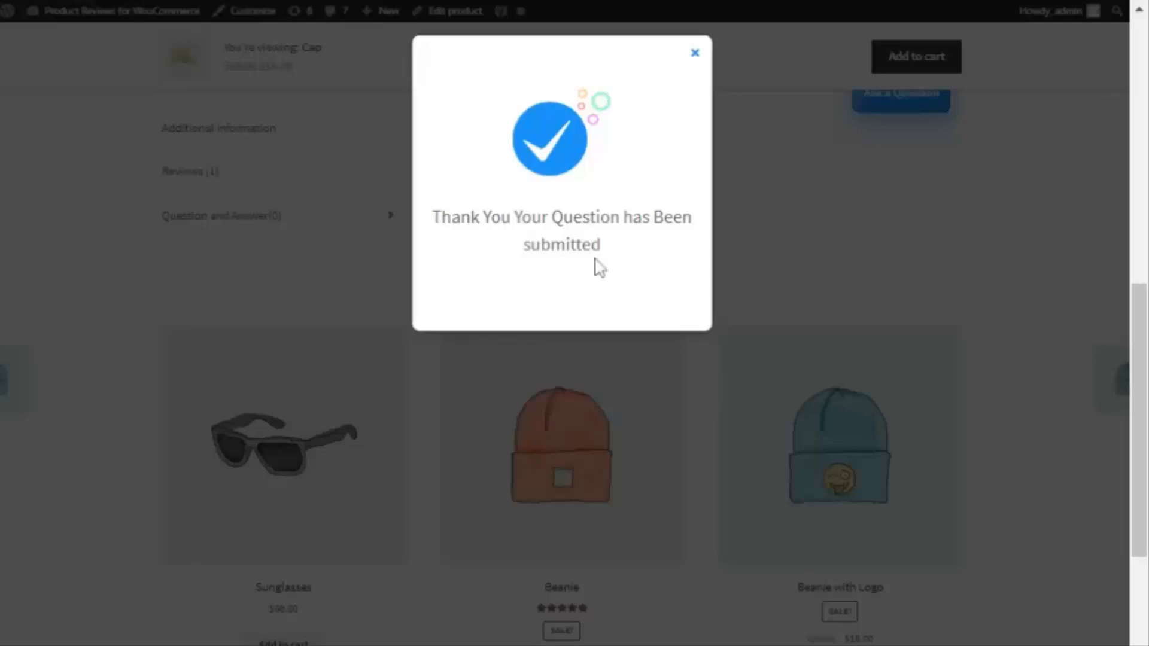
left_click(694, 53)
Step: Reload the Cap page to check its Question and Answer section for the submitted question, and view the plugin's Integration Settings
scroll(608, 265, "down", 2)
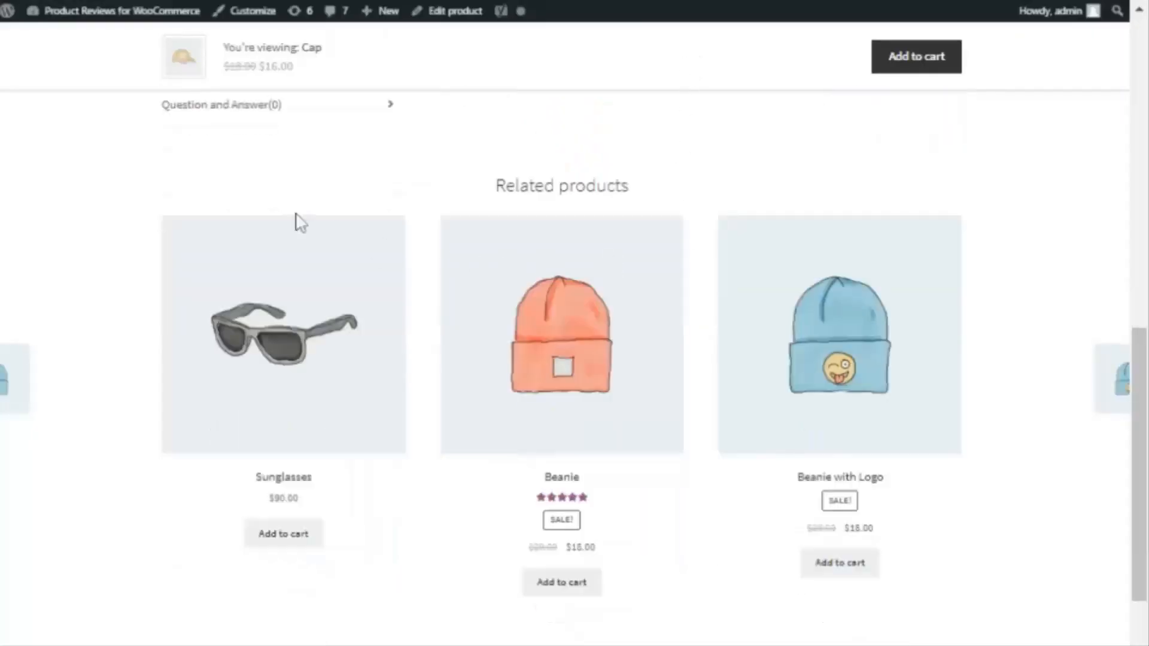
key("F5")
scroll(467, 278, "down", 2)
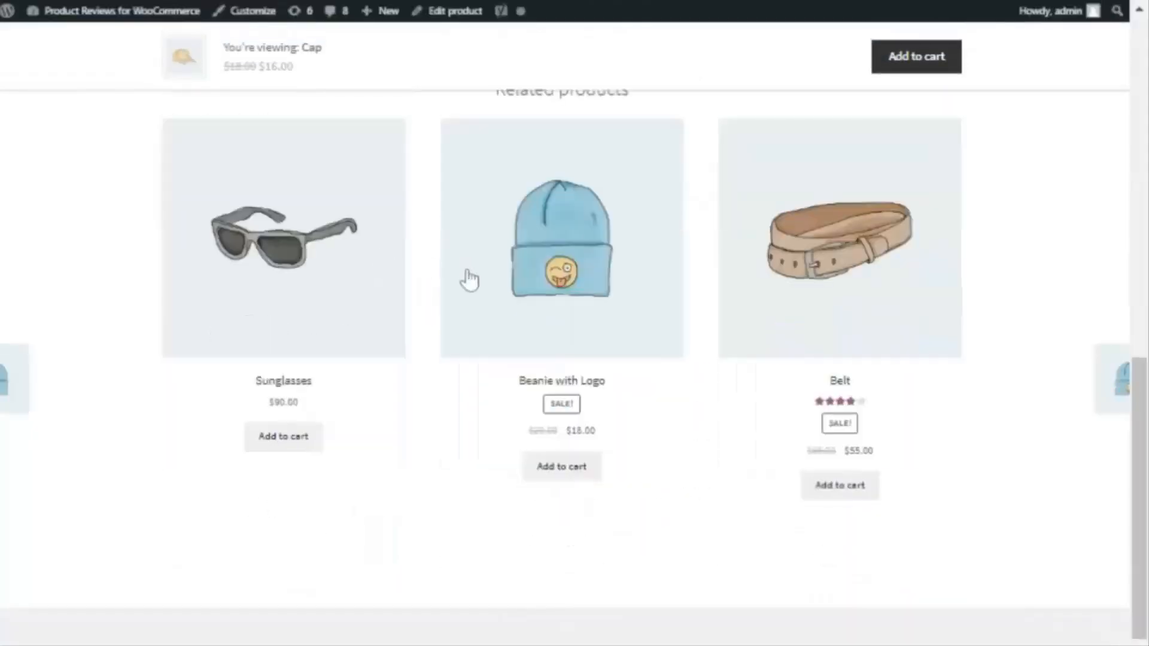
scroll(402, 282, "up", 5)
left_click(266, 344)
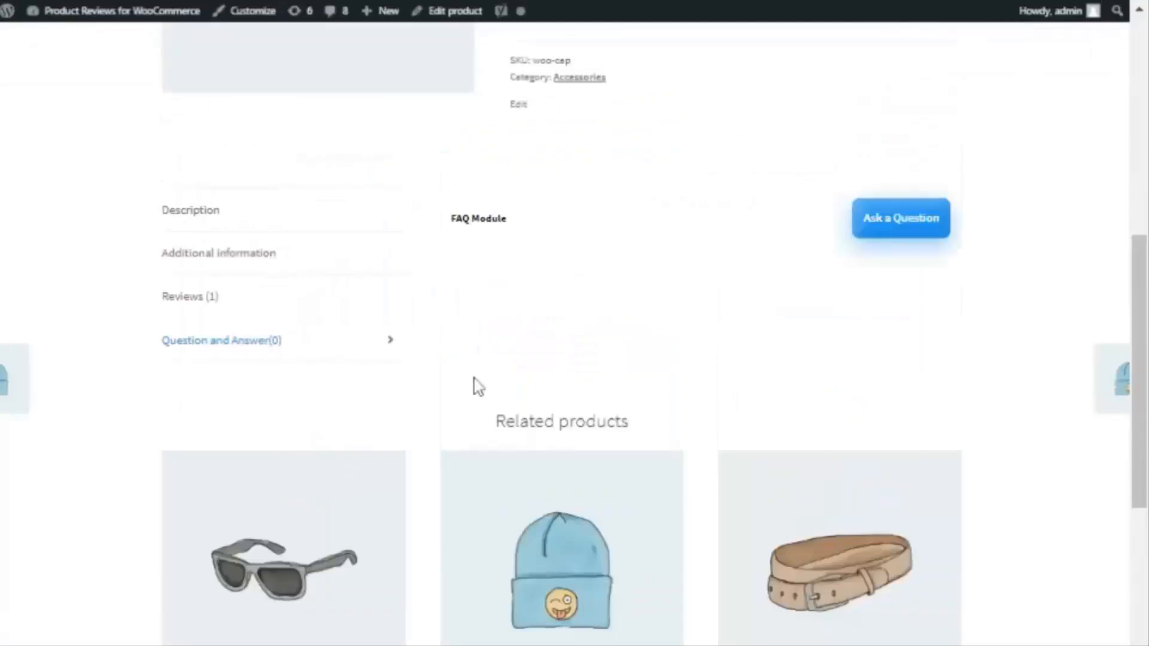
scroll(641, 385, "down", 2)
scroll(580, 350, "up", 4)
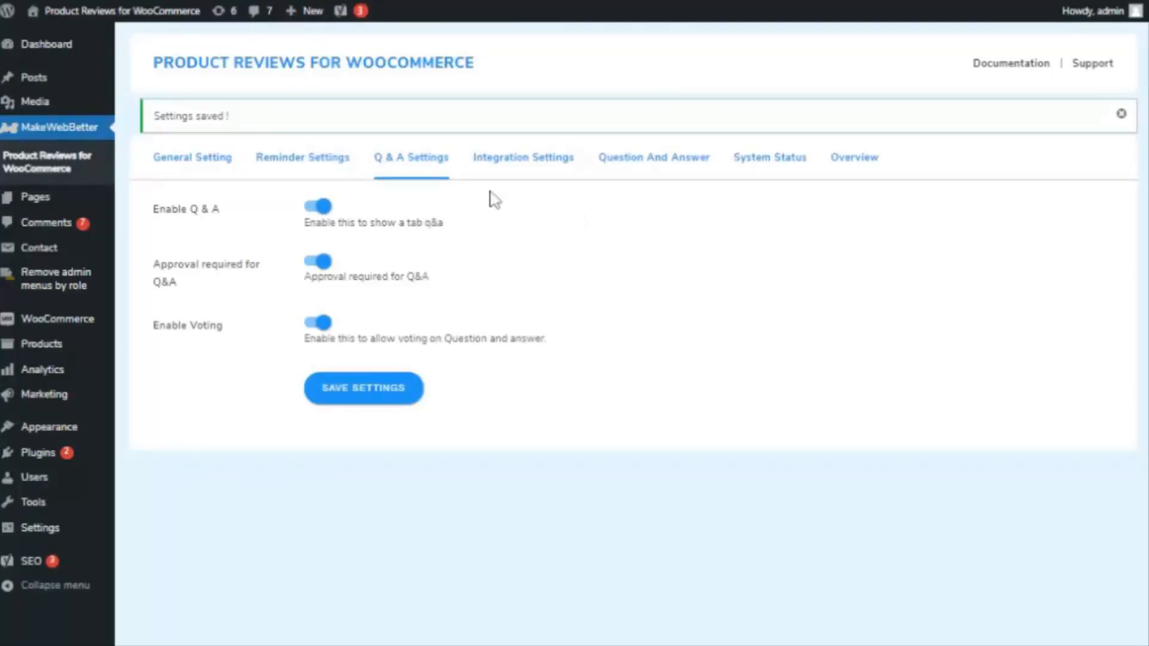
left_click(505, 168)
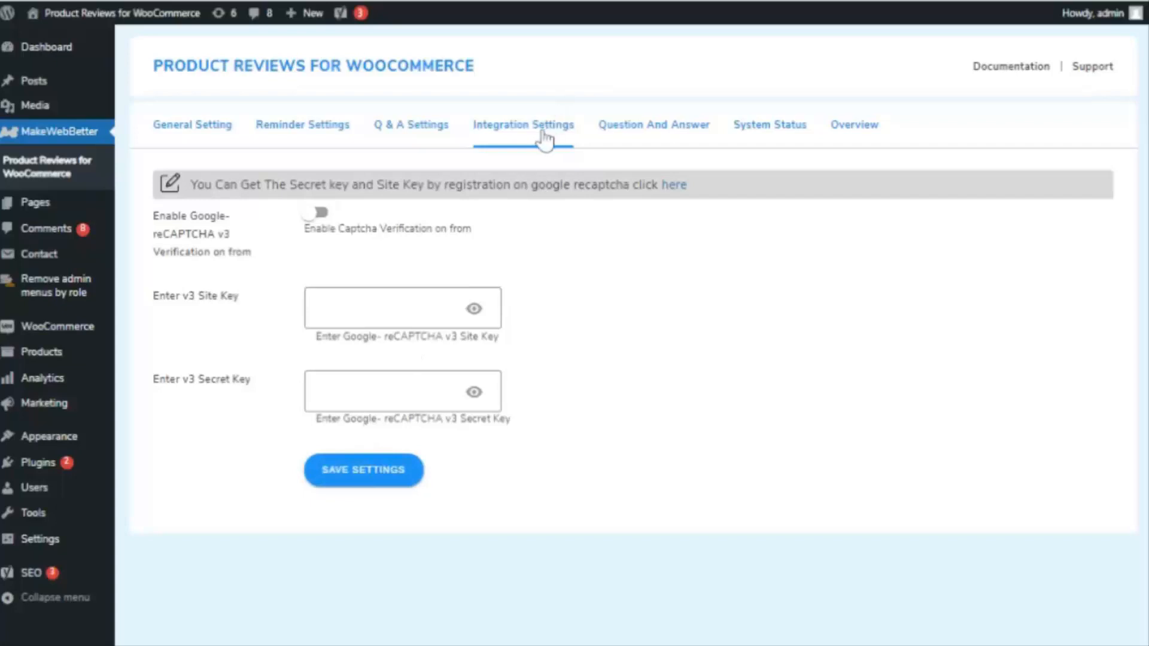
Step: Edit the Cap question in the plugin's Question And Answer list to read "when this will go on sale?" and update it
left_click(640, 139)
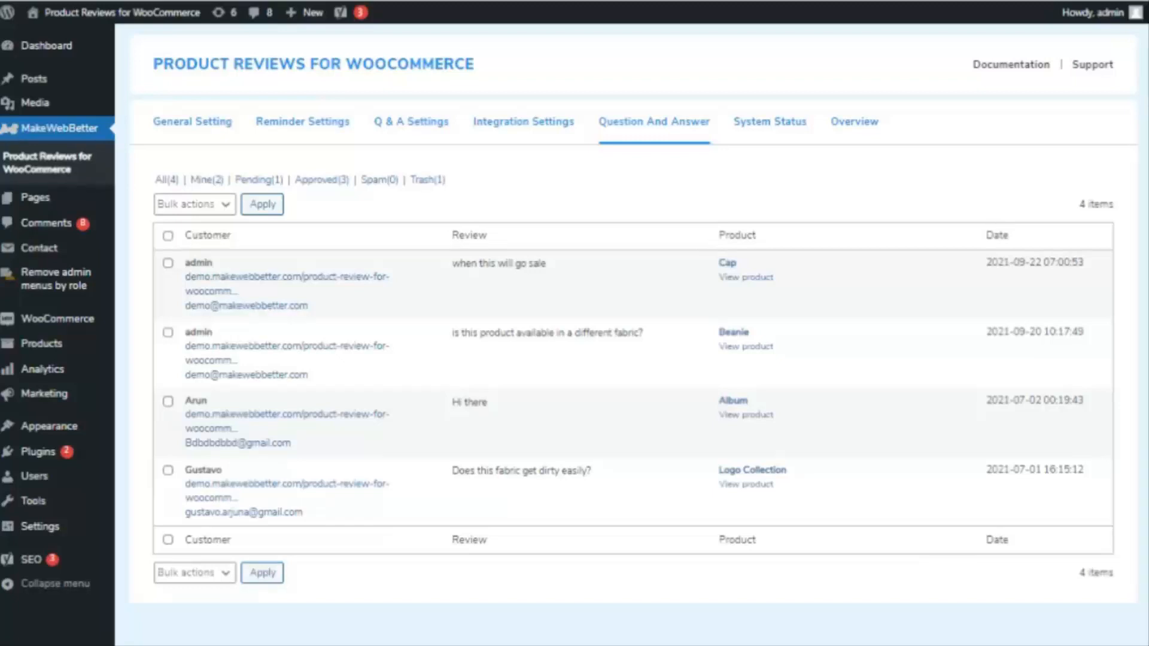
mouse_move(639, 264)
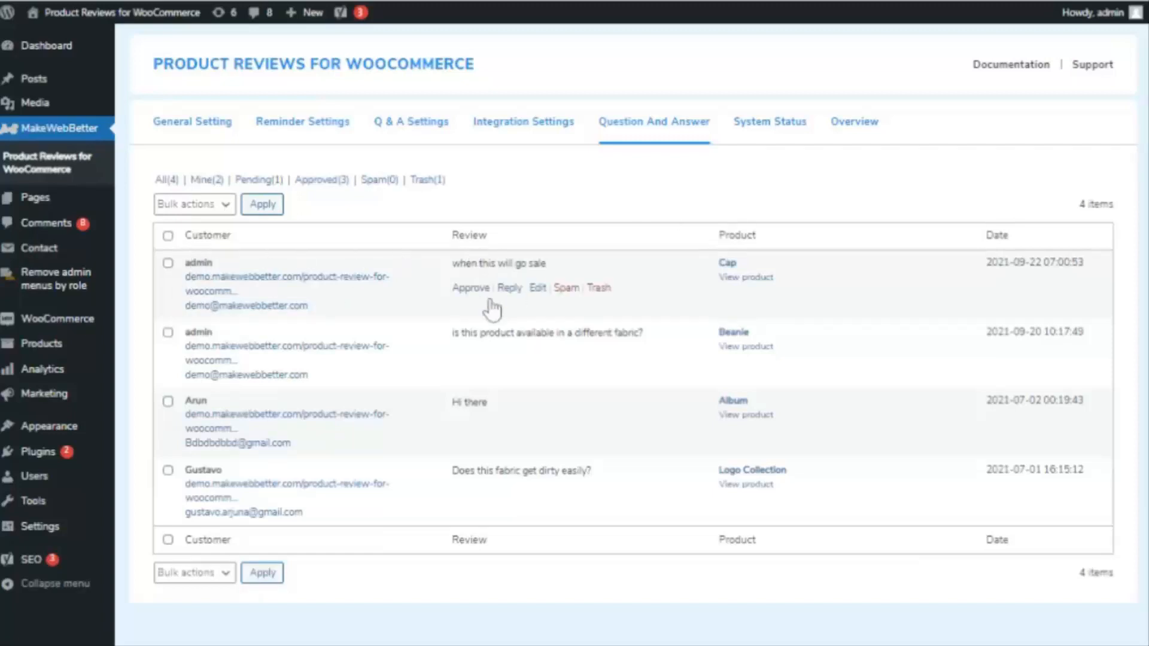
left_click(538, 289)
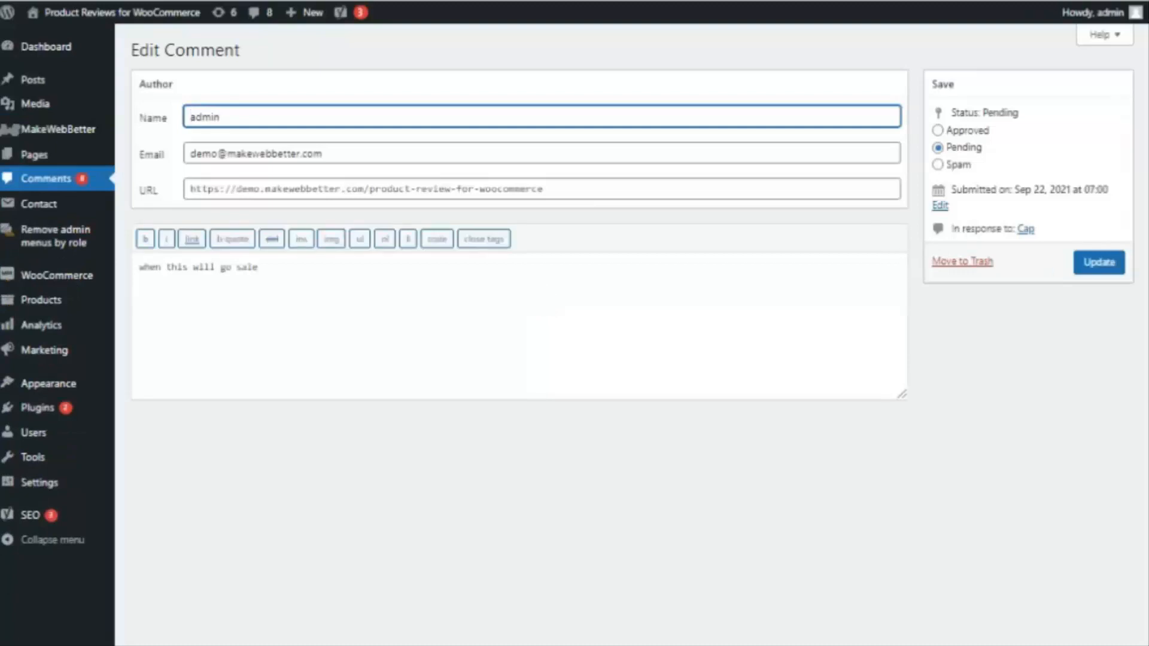
left_click(236, 268)
type("on")
key("Right")
key("Right")
key("Right")
key("Right")
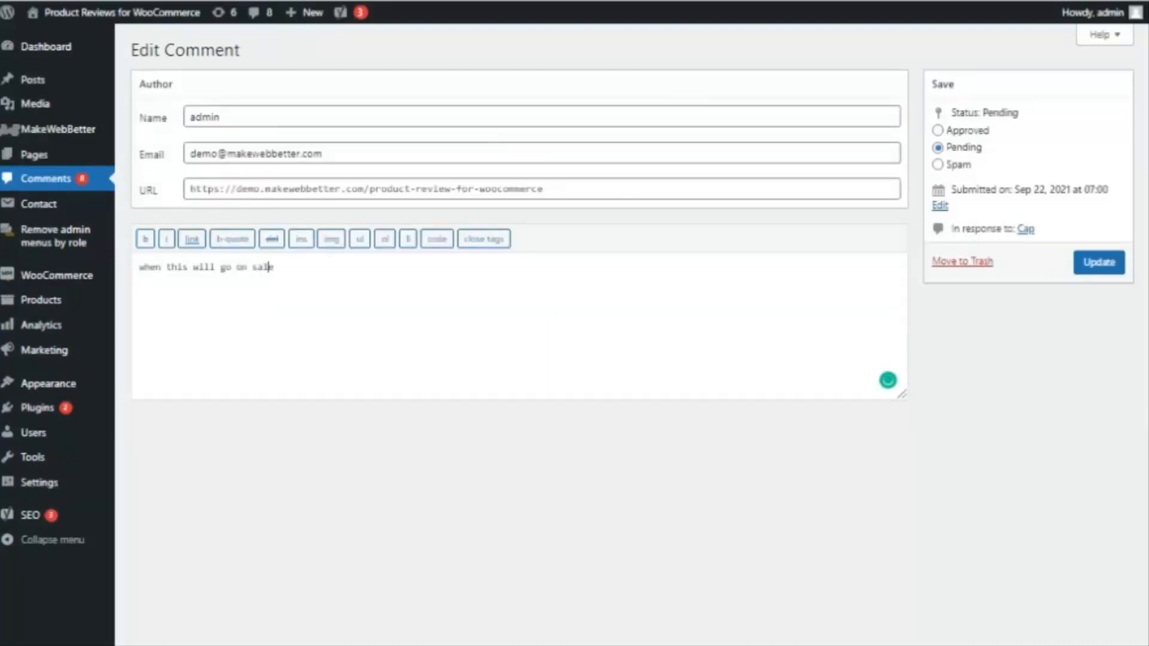
type("?")
left_click(1096, 269)
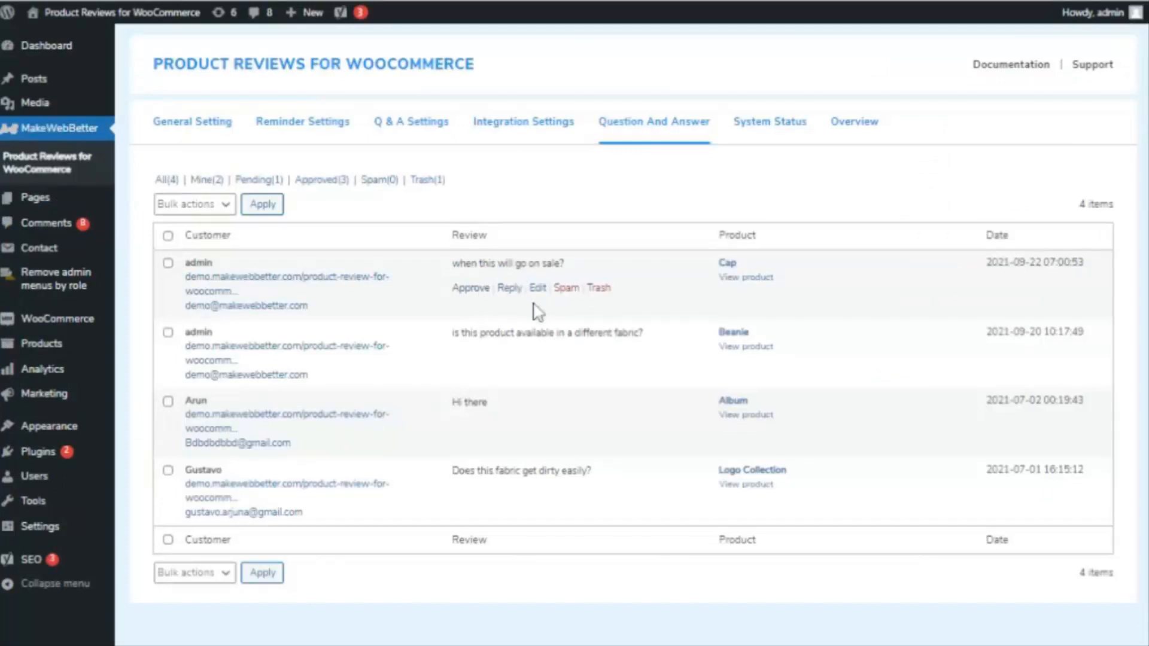
Step: Approve the Cap question, and reload the Cap product page to check its Question and Answer section
left_click(470, 288)
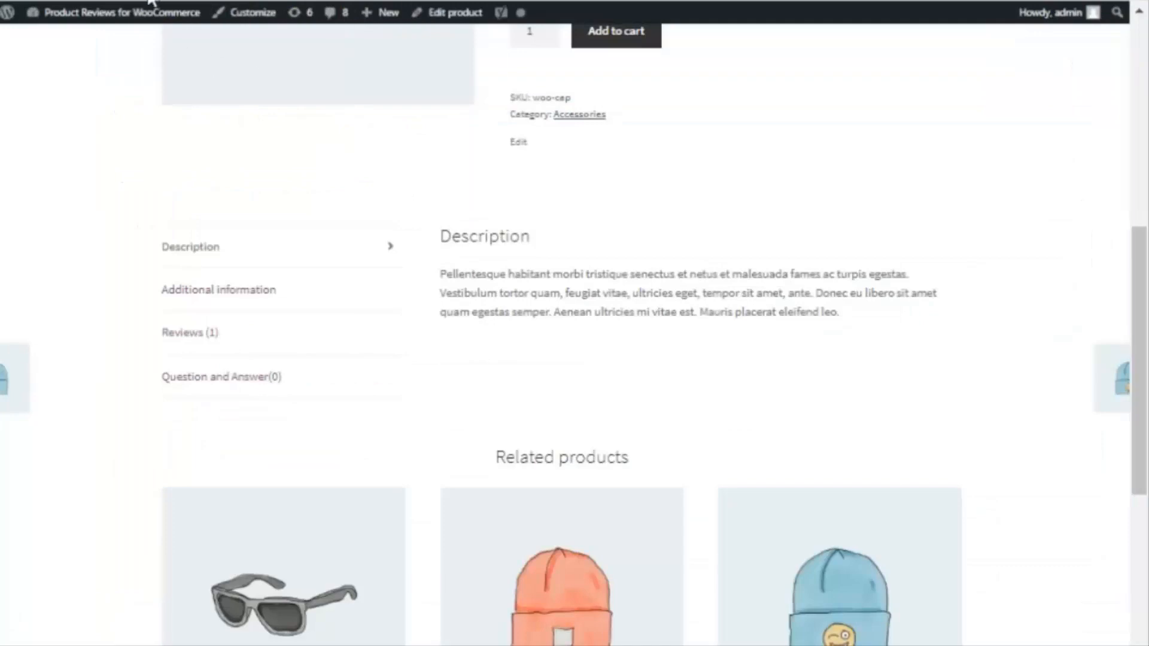
key("F5")
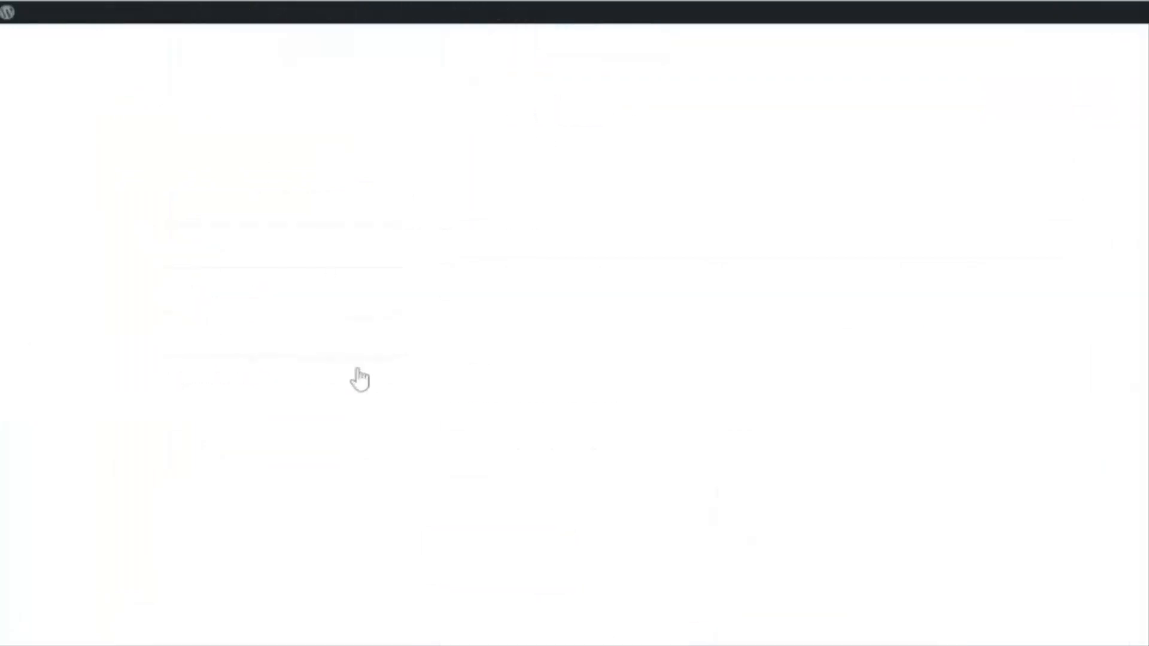
left_click(245, 383)
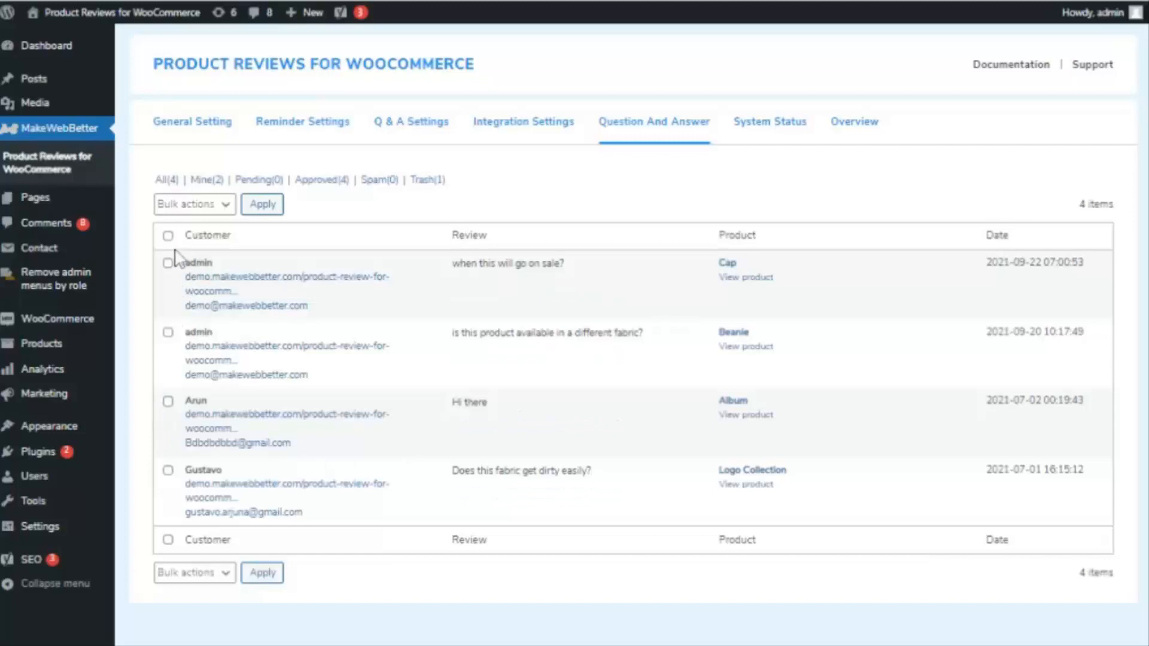
Step: Select the Cap and Beanie questions, choose the Move To Trash bulk action without applying it, and clear the selection
left_click(168, 264)
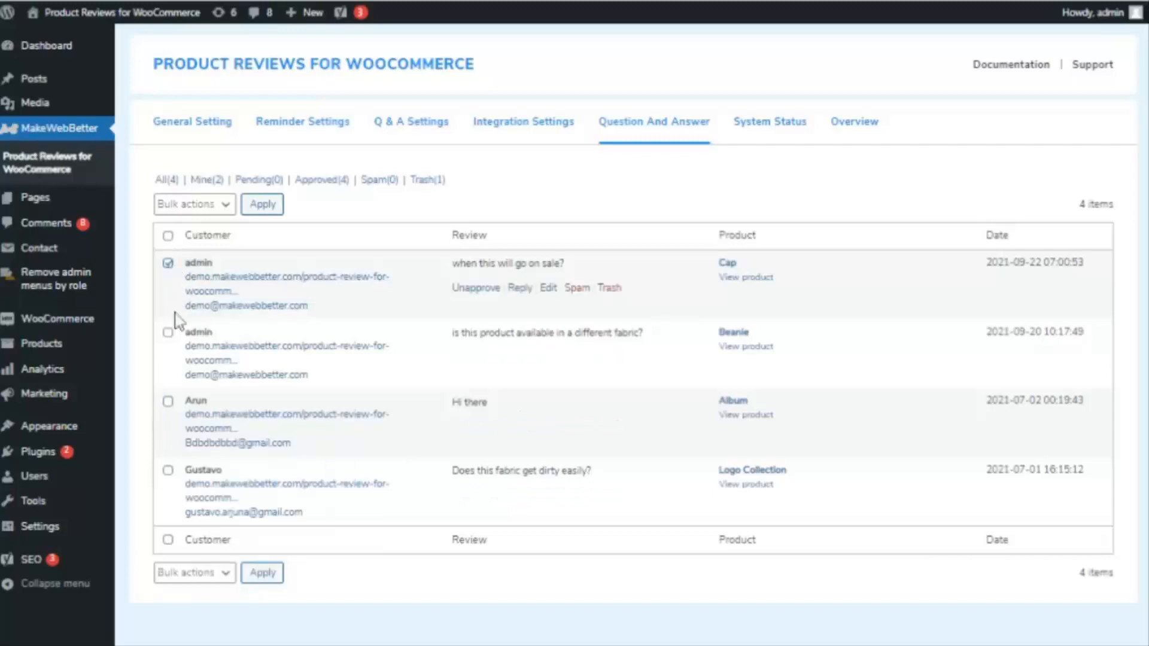
left_click(168, 333)
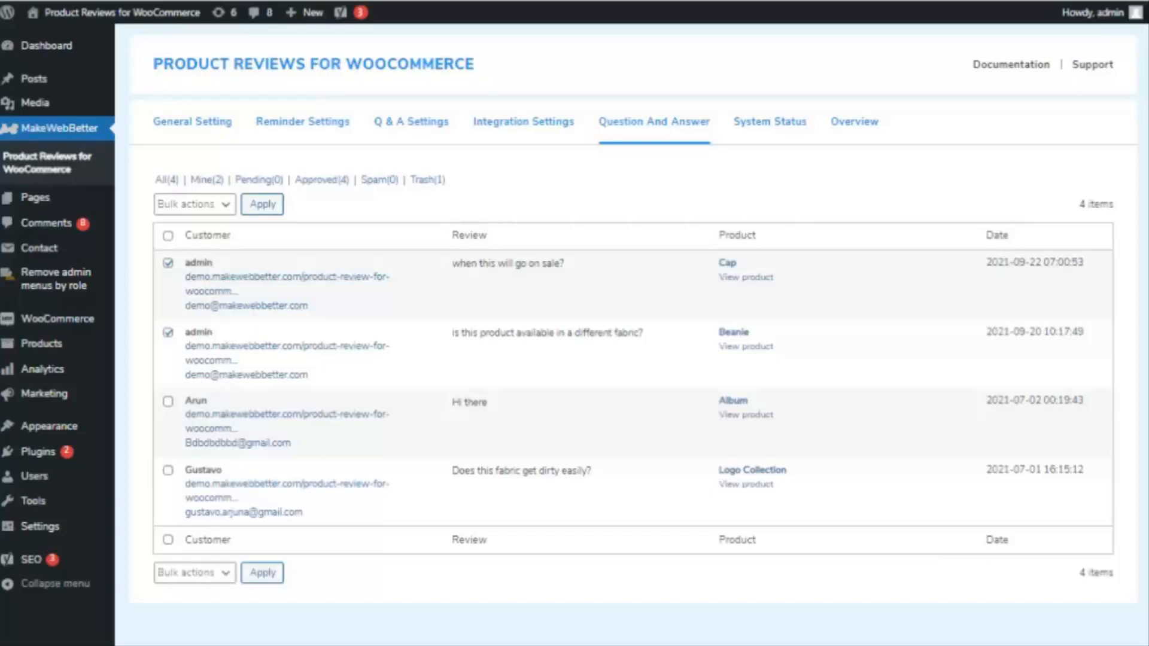
left_click(218, 254)
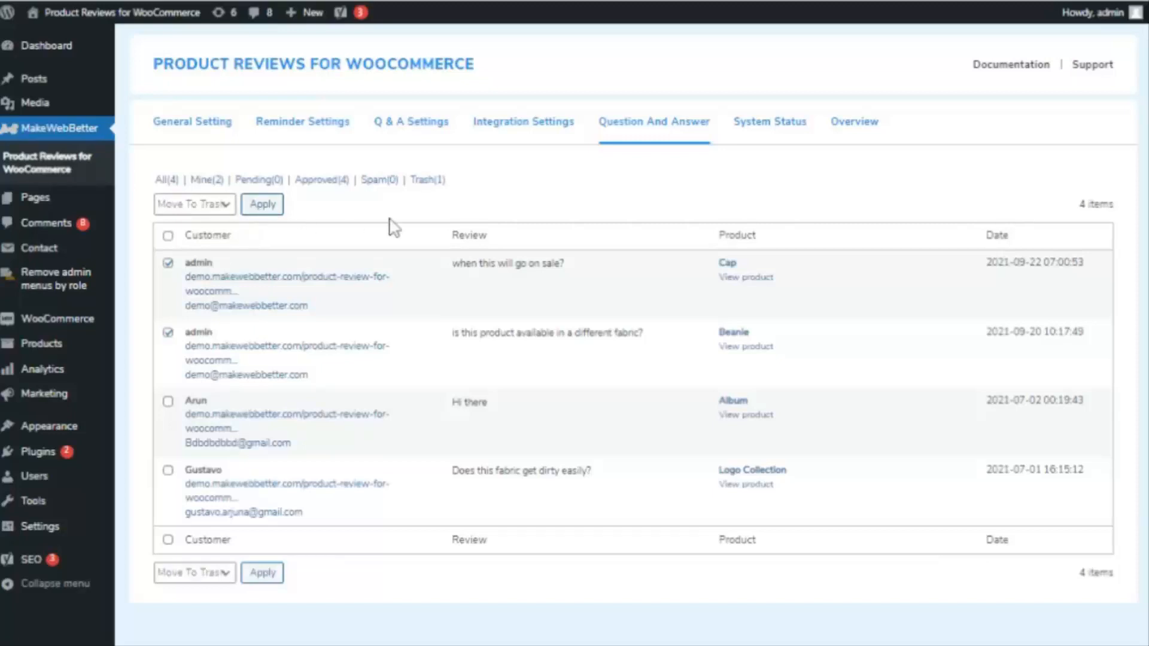
left_click(168, 263)
left_click(167, 332)
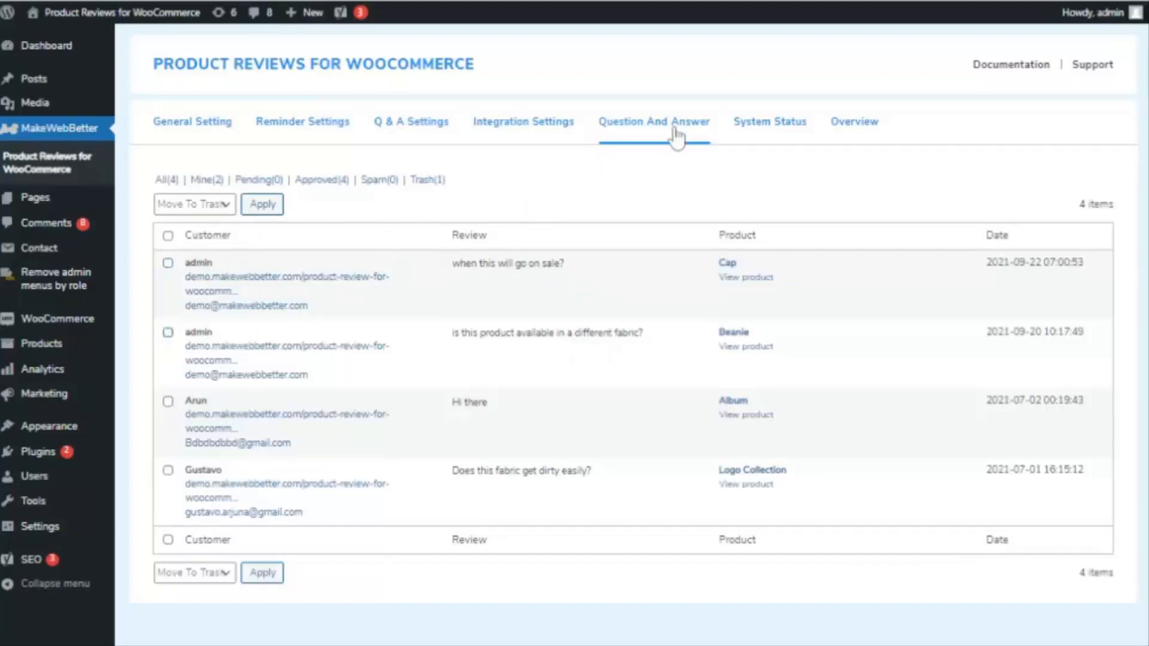